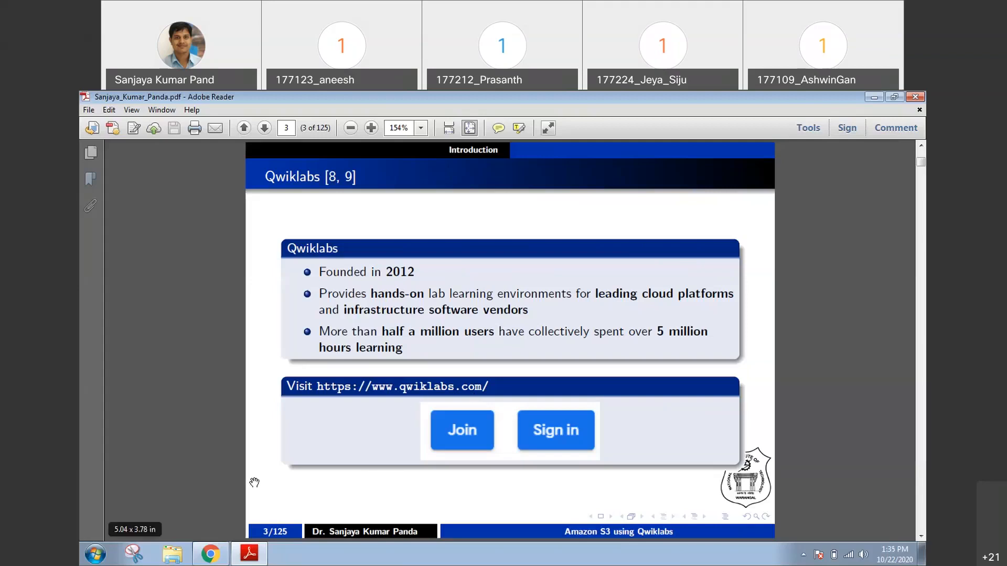
# Open the qwiklabs.com link from the PDF slide in the browser and launch the Sysinternals Screen Magnifier
pyautogui.click(443, 394)
pyautogui.click(508, 363)
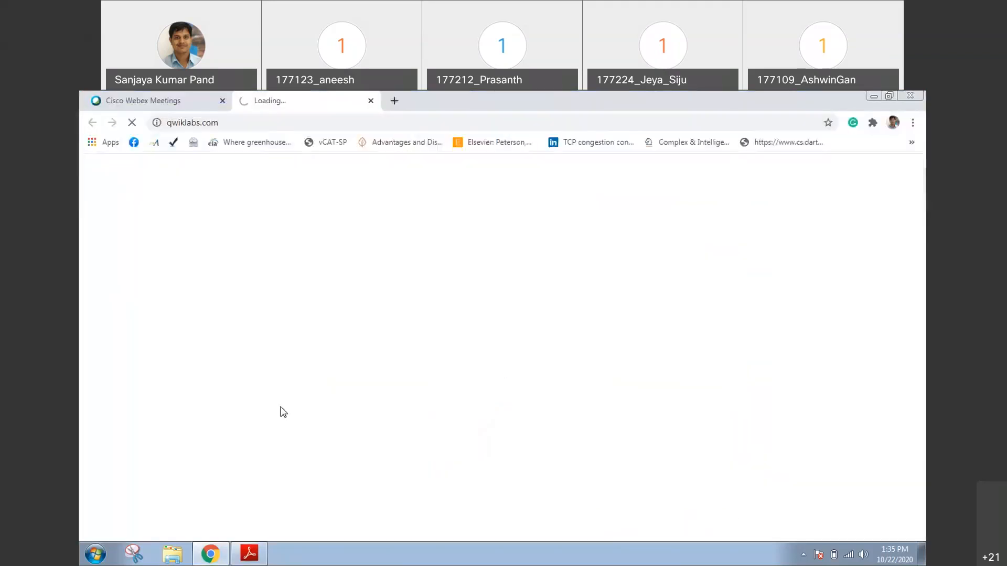
pyautogui.click(95, 554)
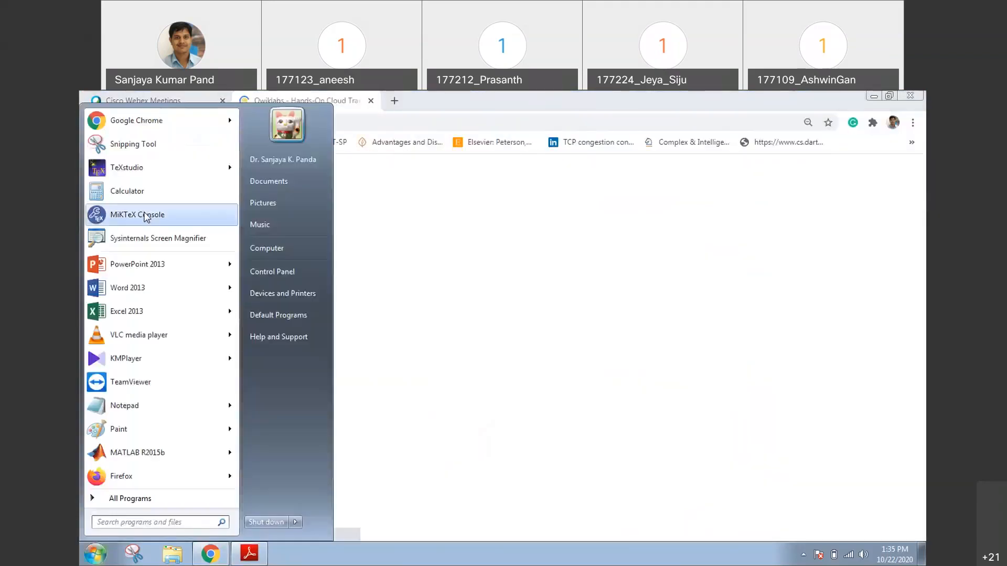
pyautogui.click(156, 240)
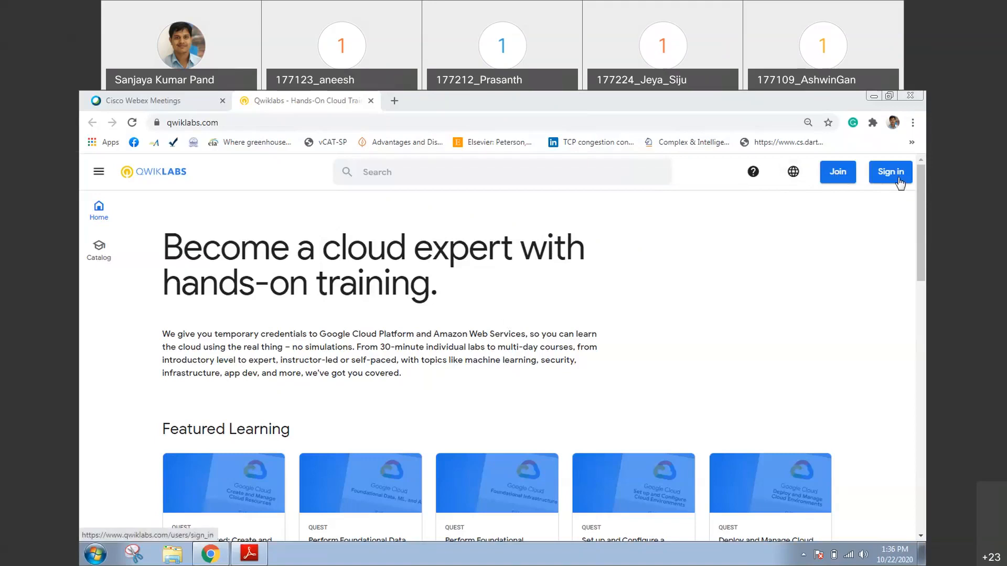
# Look at the Qwiklabs account creation page and return to the home page
pyautogui.click(844, 182)
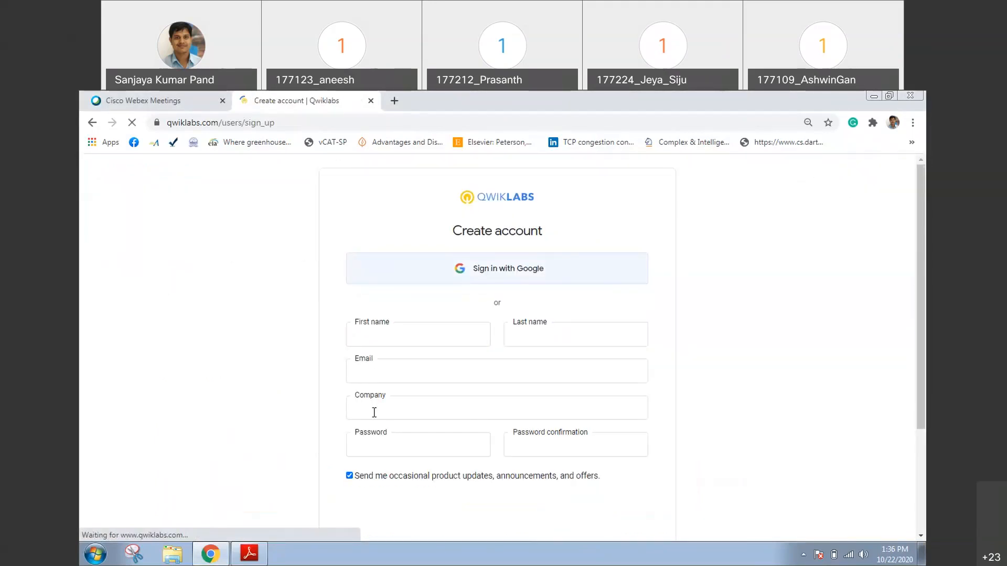
pyautogui.click(92, 124)
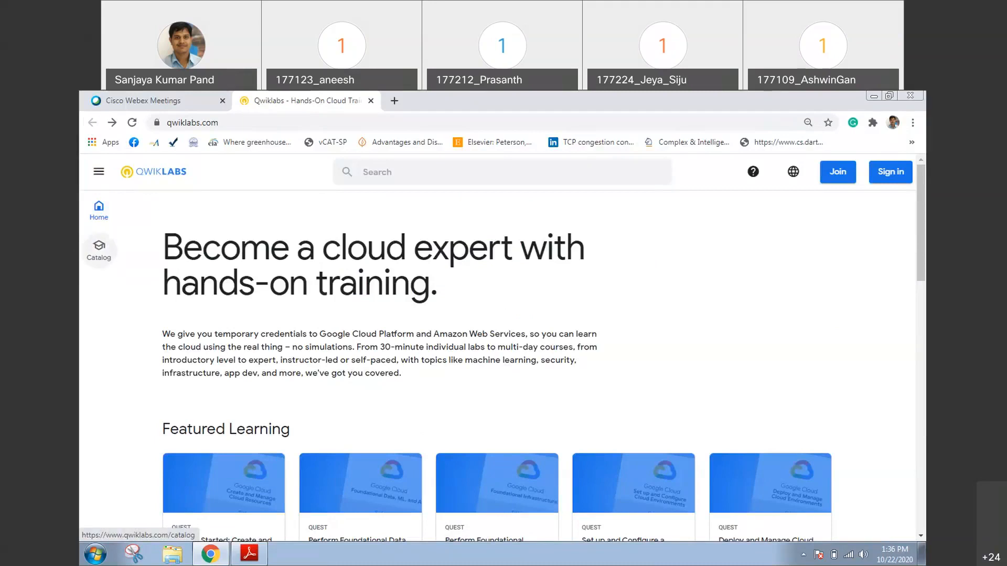
# Open the Qwiklabs catalog and highlight the results count above the list
pyautogui.click(105, 259)
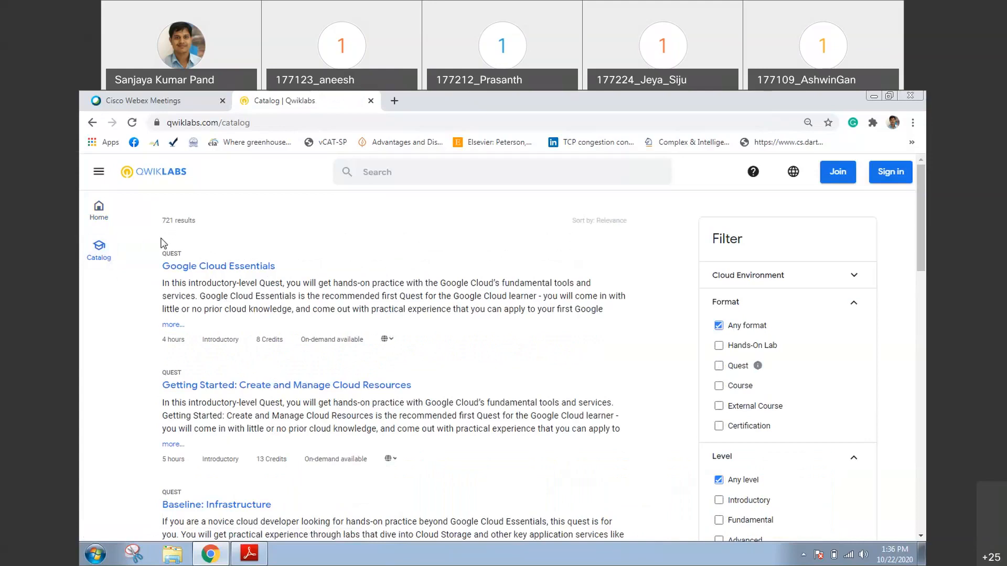
pyautogui.tripleClick(166, 222)
pyautogui.click(159, 222)
pyautogui.tripleClick(159, 222)
# Open the account sign-up form, go through its empty name, email, company and password fields, and complete the "I'm not a robot" check
pyautogui.click(843, 179)
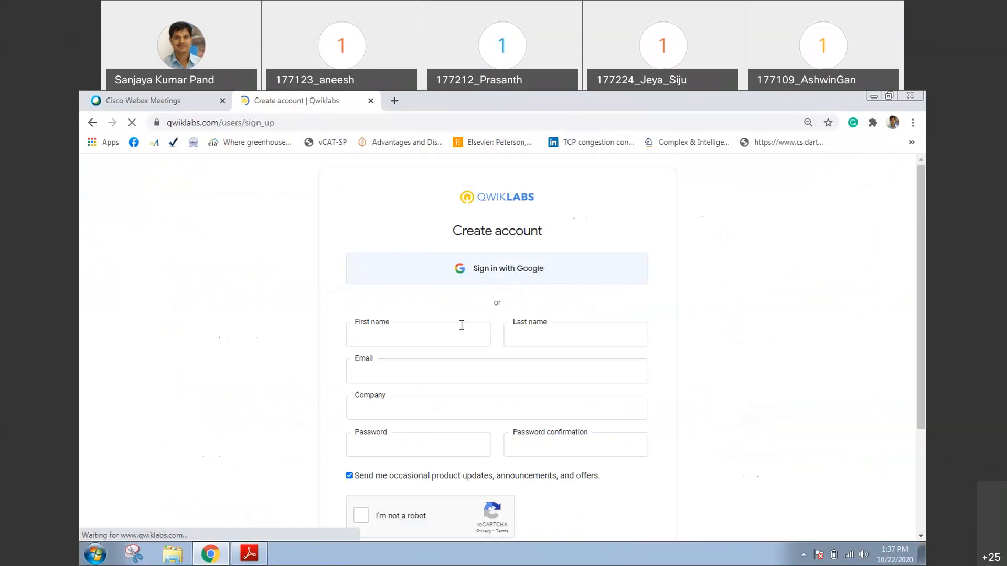
pyautogui.click(386, 339)
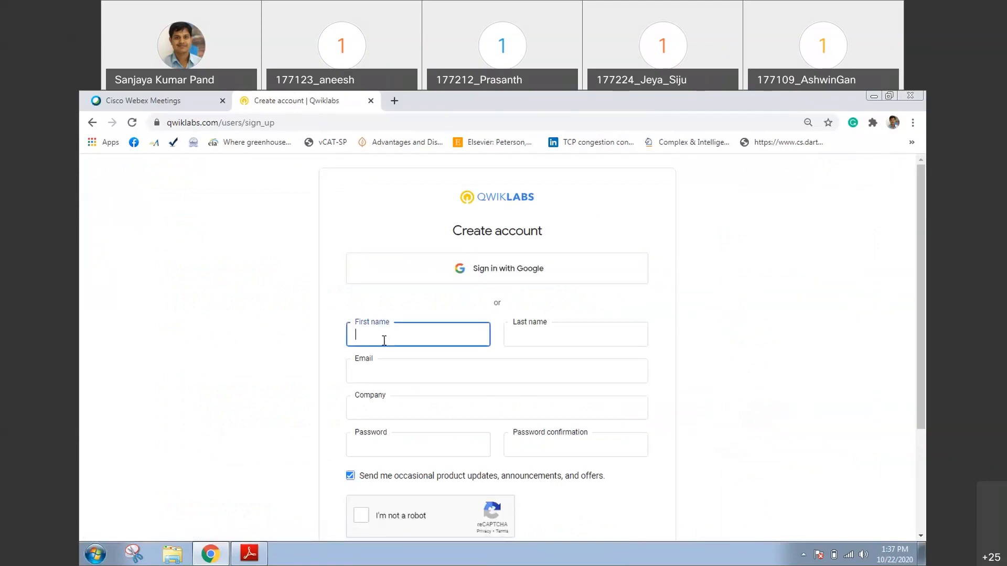
pyautogui.click(542, 331)
pyautogui.click(395, 367)
pyautogui.click(380, 413)
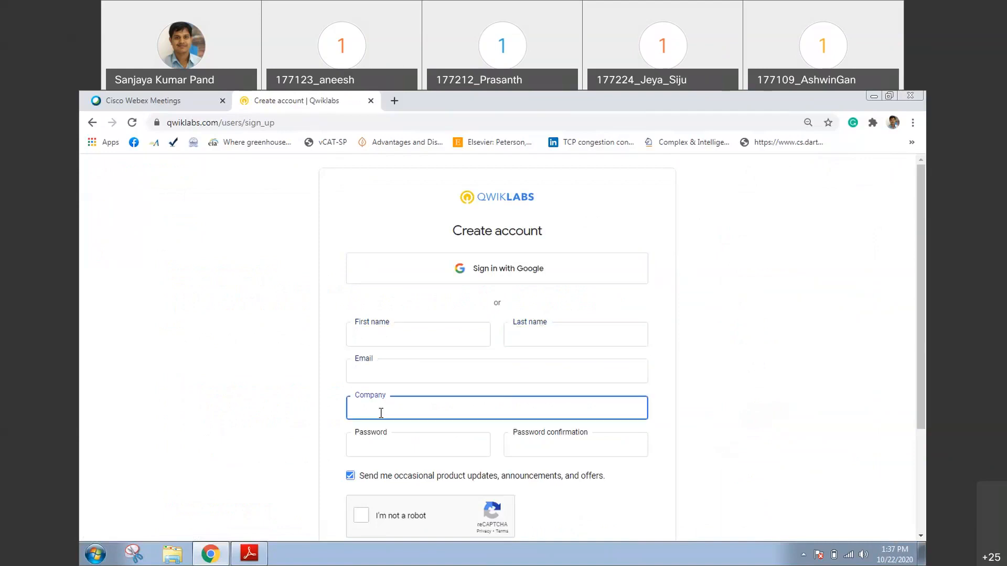
pyautogui.click(383, 453)
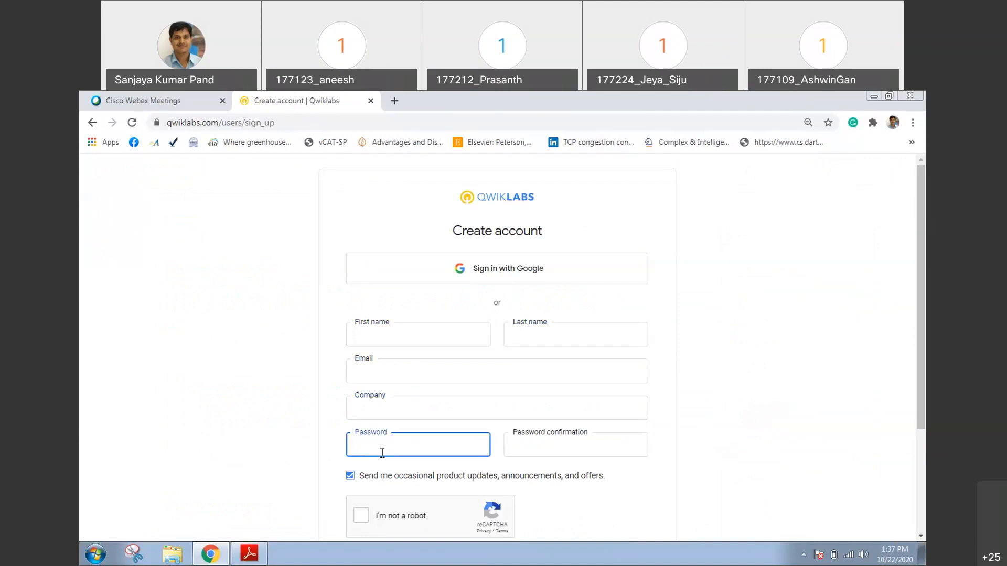
pyautogui.click(532, 448)
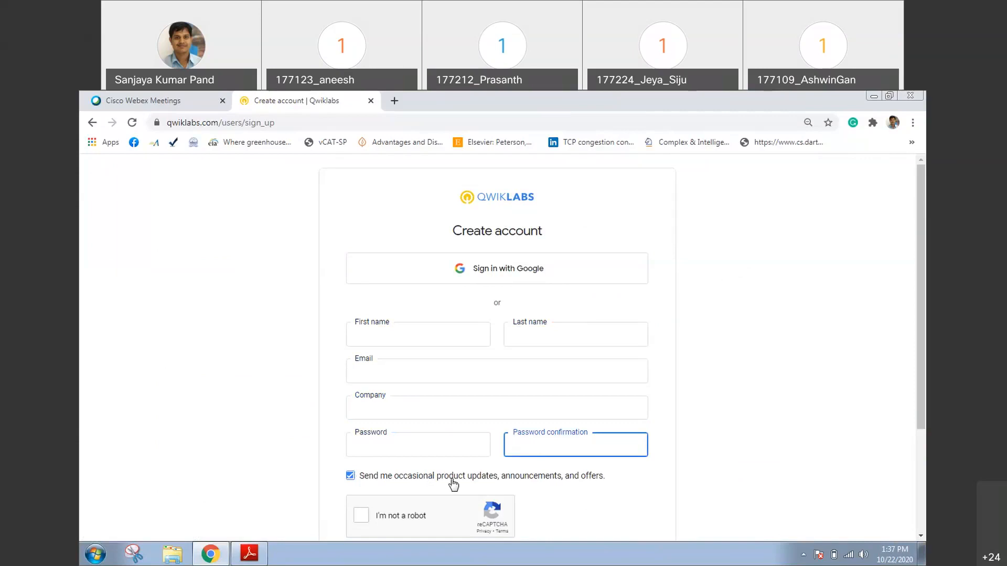
pyautogui.click(364, 518)
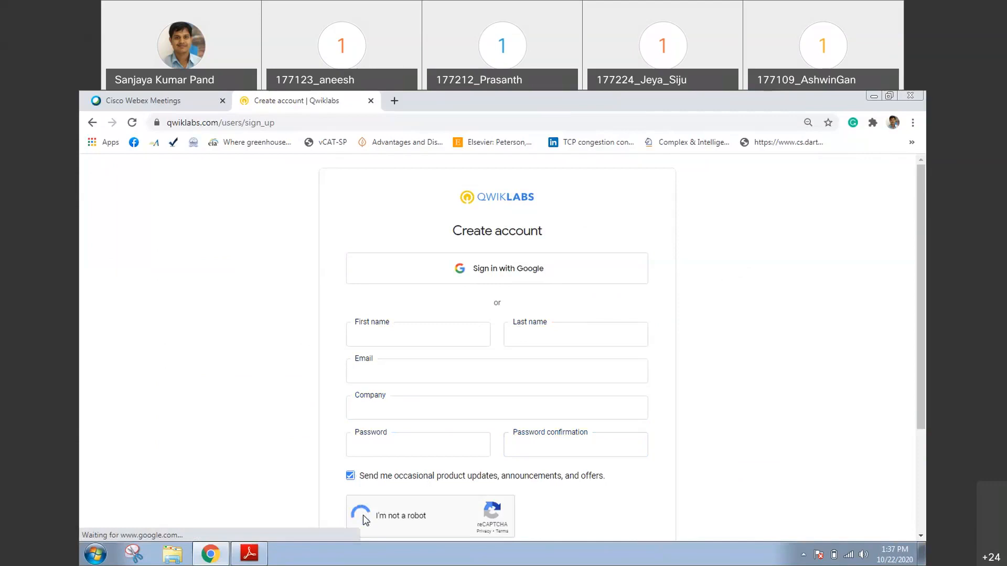
pyautogui.moveTo(922, 375); pyautogui.dragTo(888, 454)
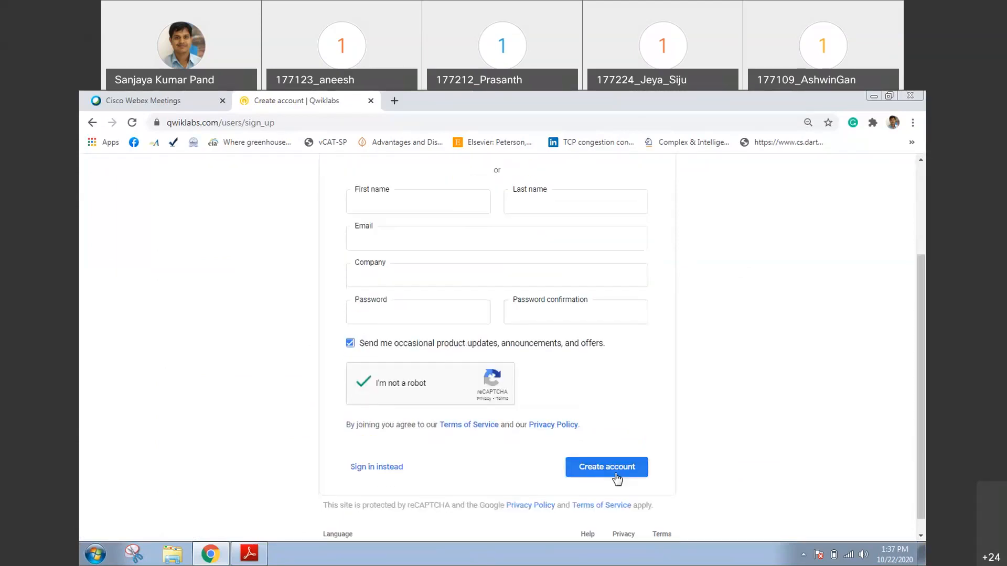
# Sign in to Qwiklabs with Google, choosing the first account in the list
pyautogui.scroll(2, 712, 249)
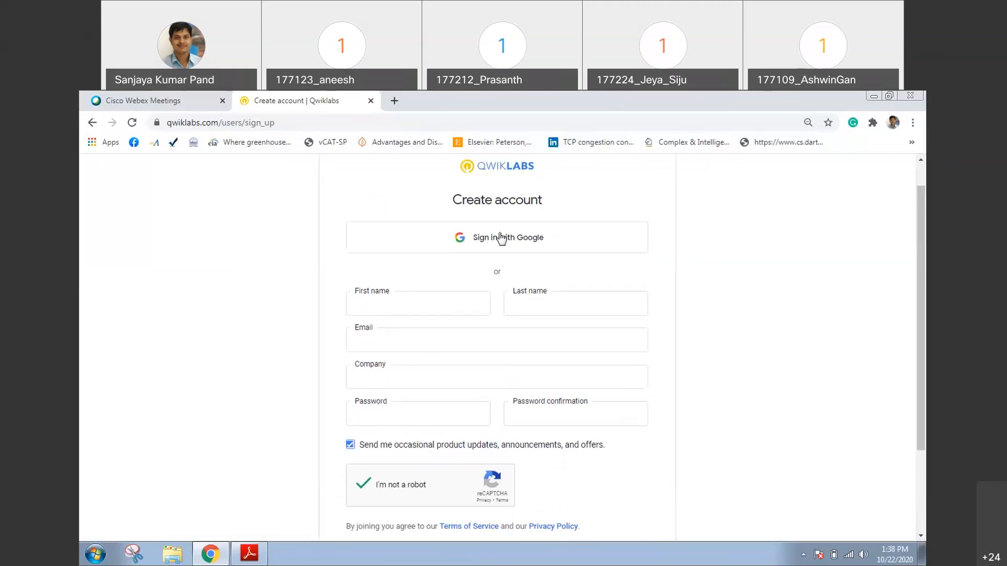
pyautogui.click(528, 244)
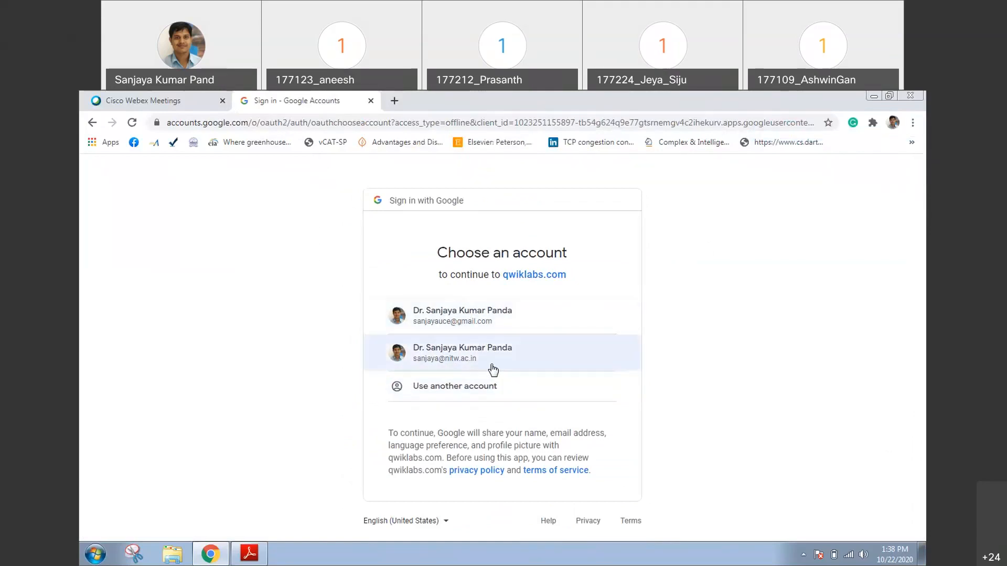
pyautogui.click(472, 329)
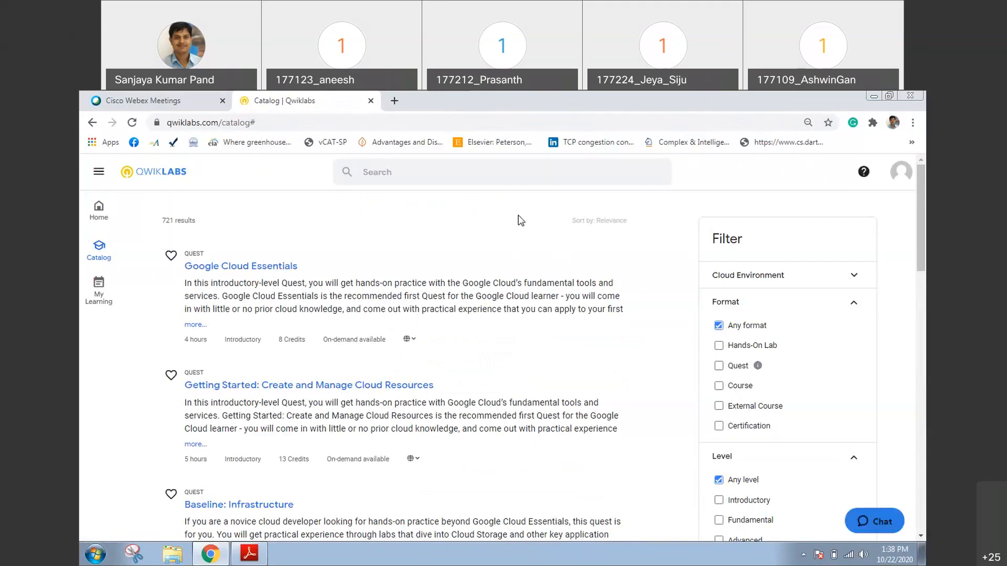
# View the completed labs in My Learning and return to the catalog
pyautogui.click(100, 299)
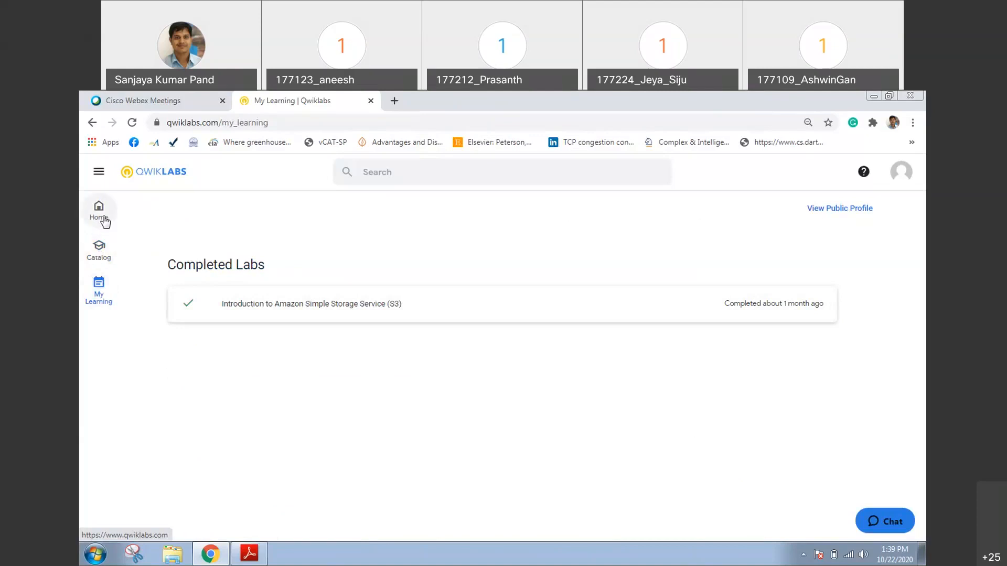
pyautogui.click(103, 254)
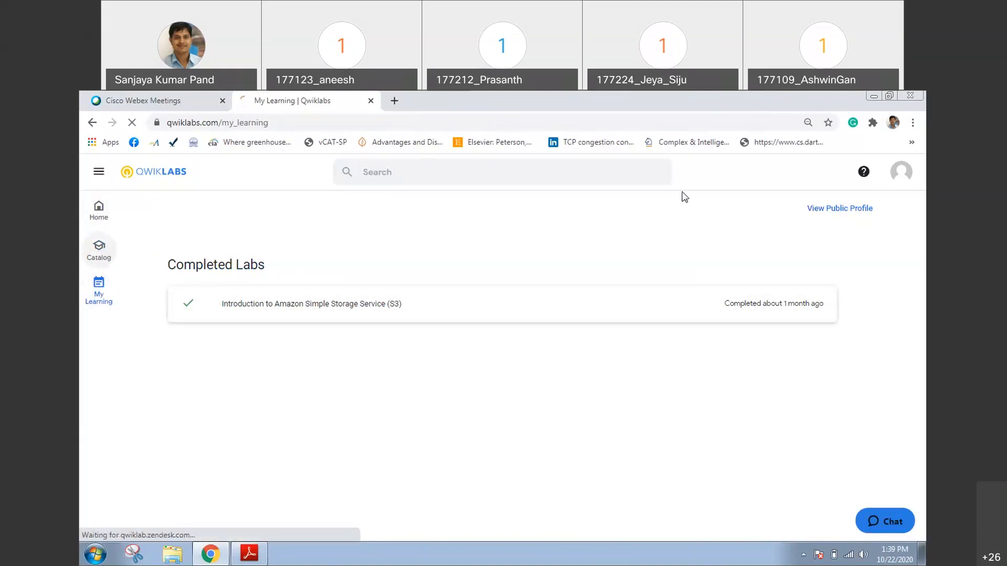
# Check the account's credits and review its full profile information page
pyautogui.click(903, 180)
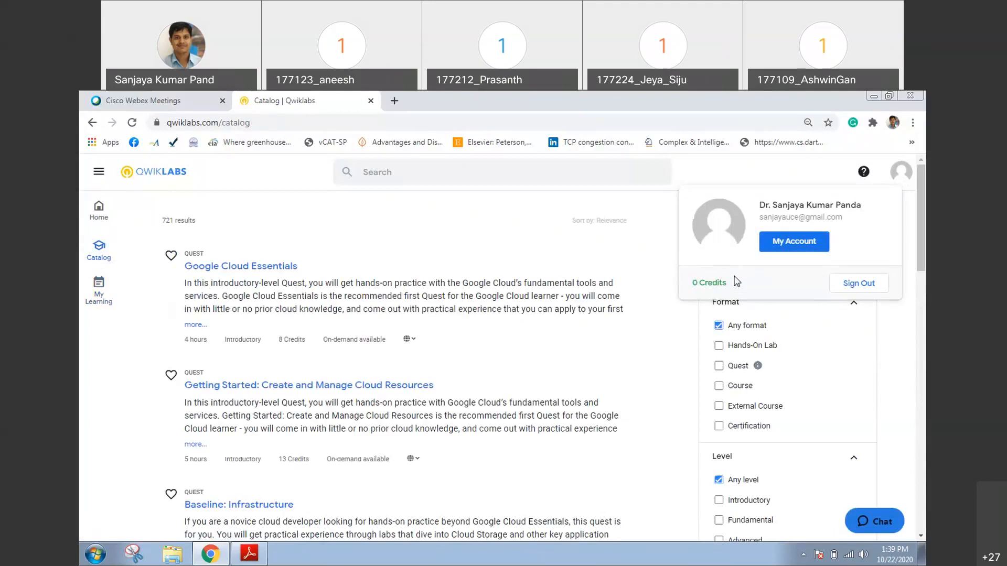
pyautogui.click(792, 241)
pyautogui.click(793, 242)
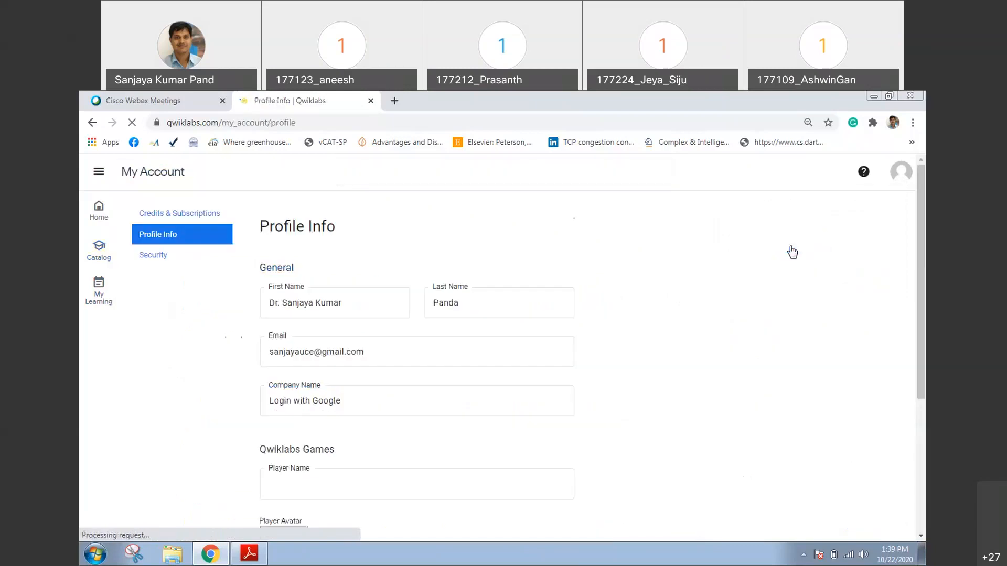
pyautogui.moveTo(923, 274); pyautogui.dragTo(926, 417)
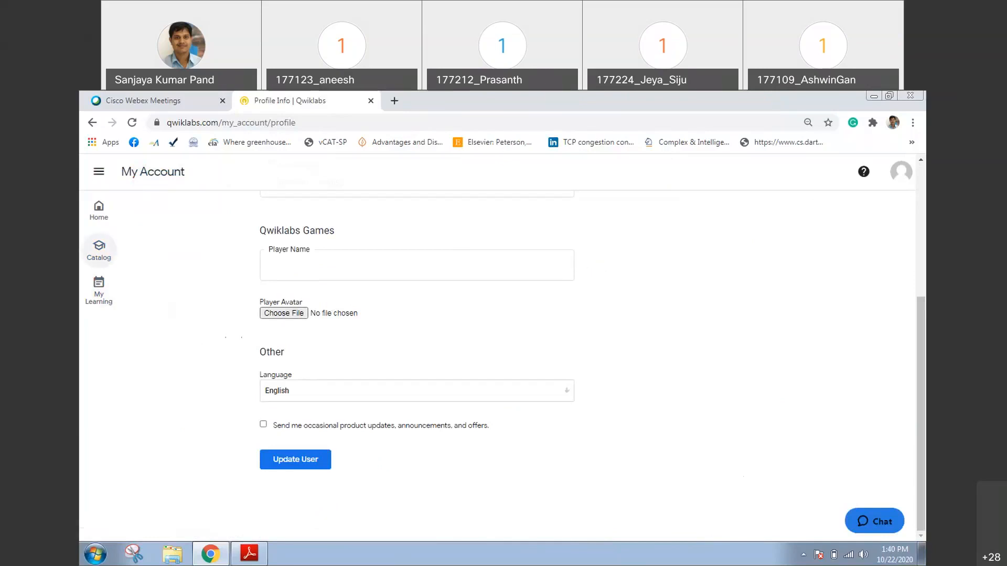
# Return to the catalog and search for "Introduction to Amazon Simple Storage Service (S3)" using the suggestion for "amazon simple"
pyautogui.click(92, 263)
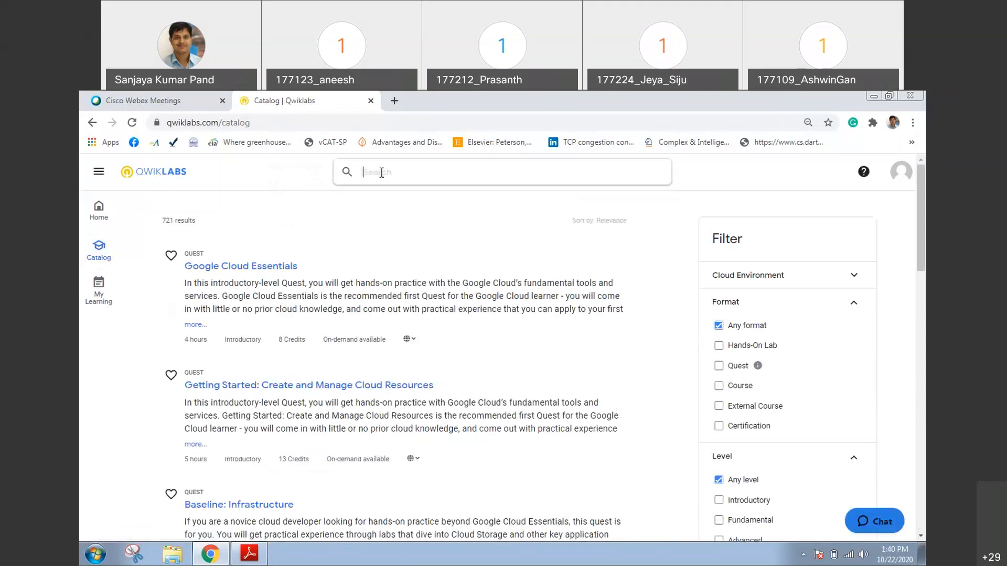
pyautogui.write('amazon')
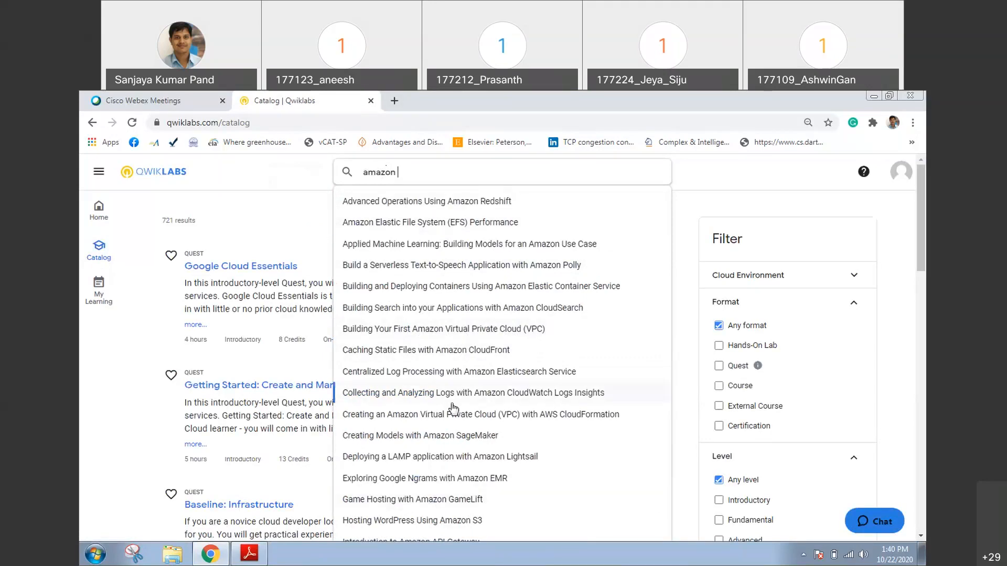
pyautogui.write('simple')
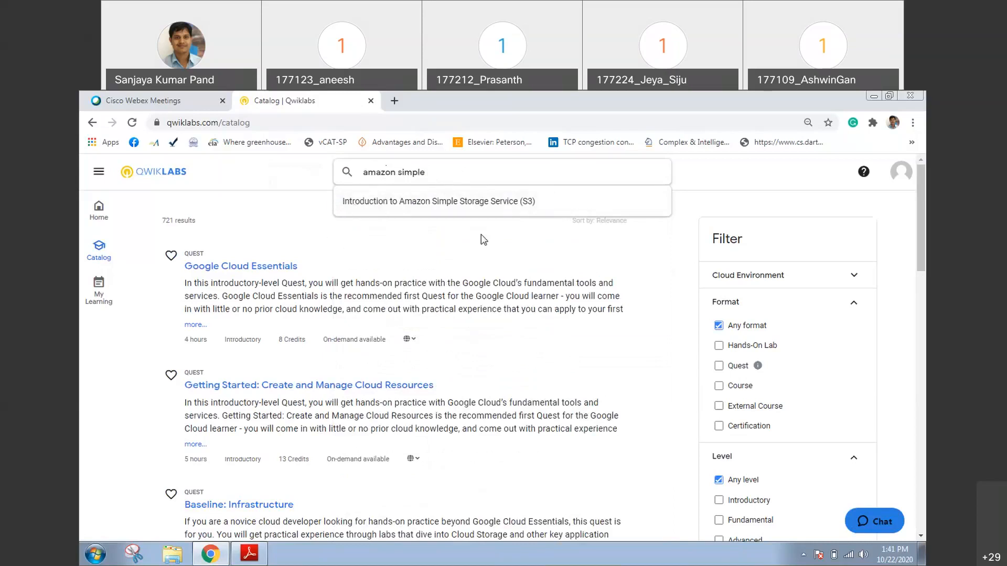
pyautogui.click(401, 207)
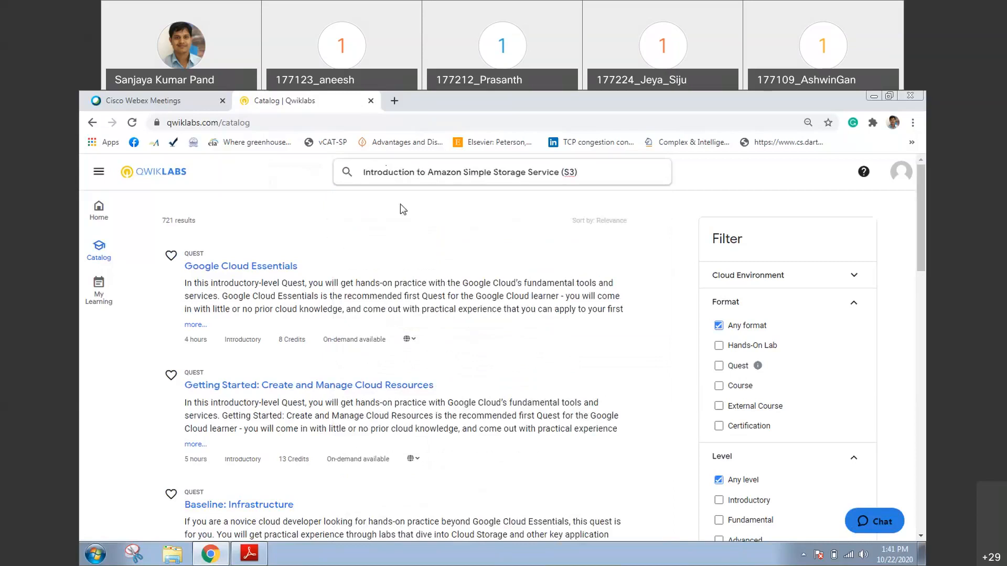
pyautogui.press('Return')
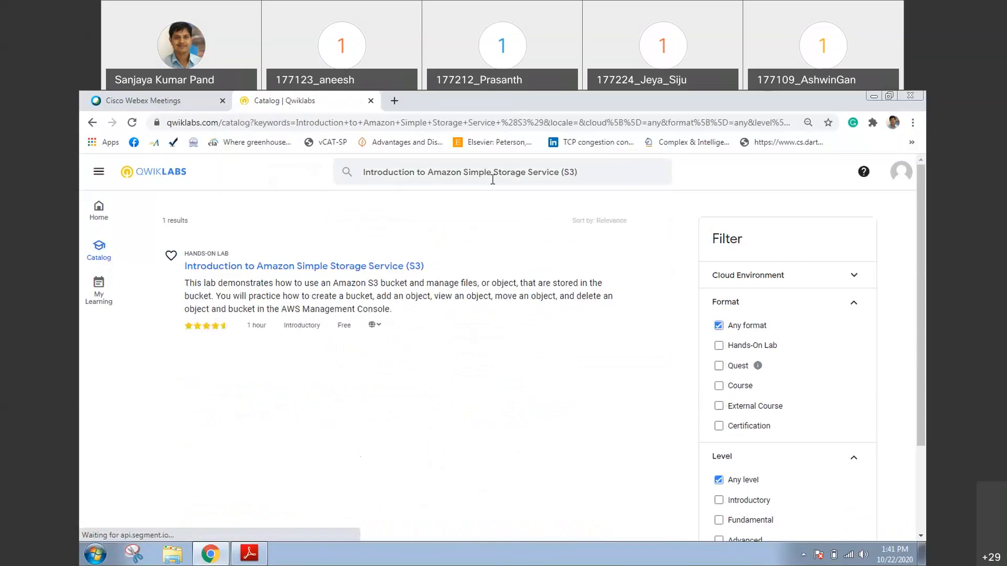
# Check which languages are available for the Introduction to Amazon Simple Storage Service (S3) lab
pyautogui.click(582, 176)
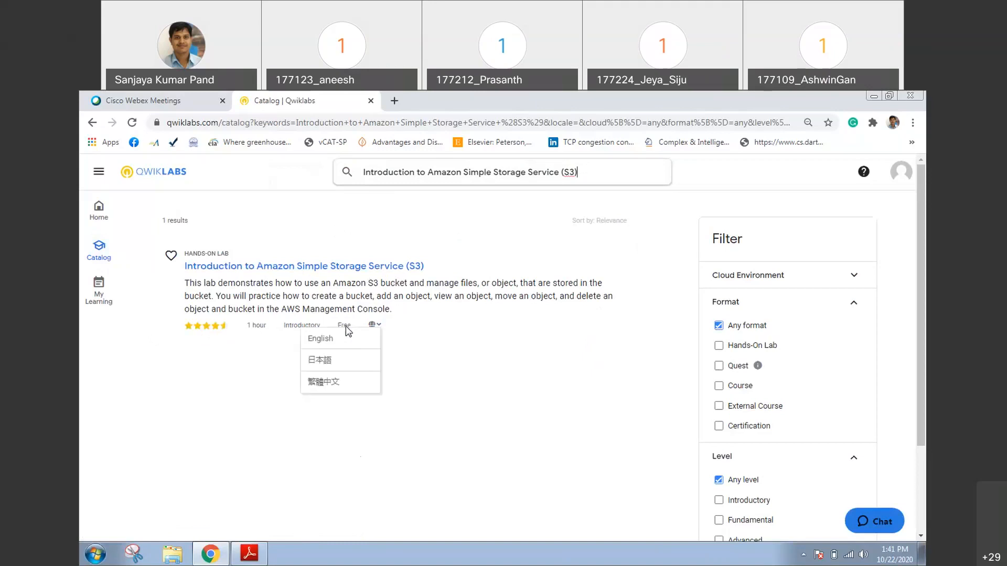
pyautogui.moveTo(375, 326)
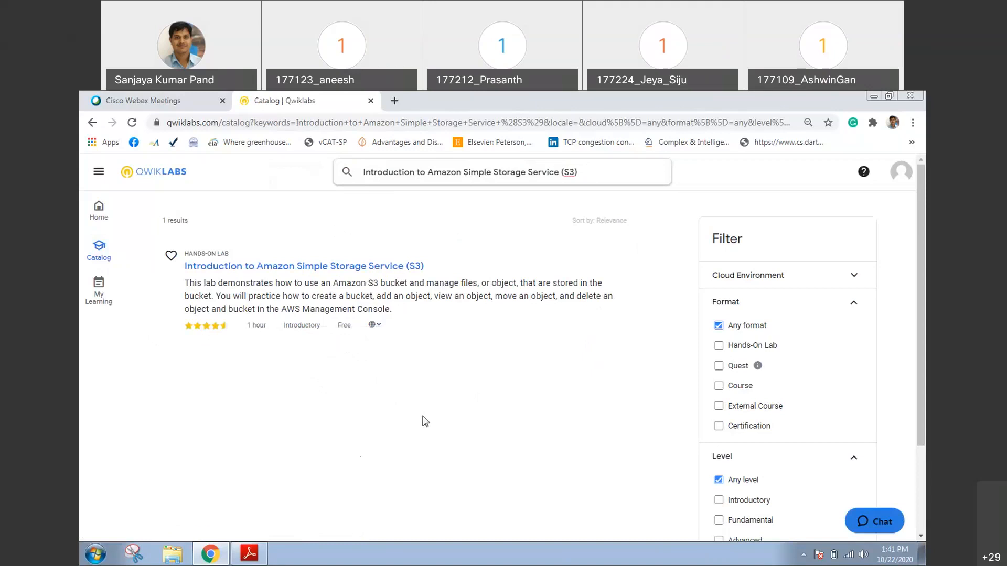
pyautogui.click(355, 415)
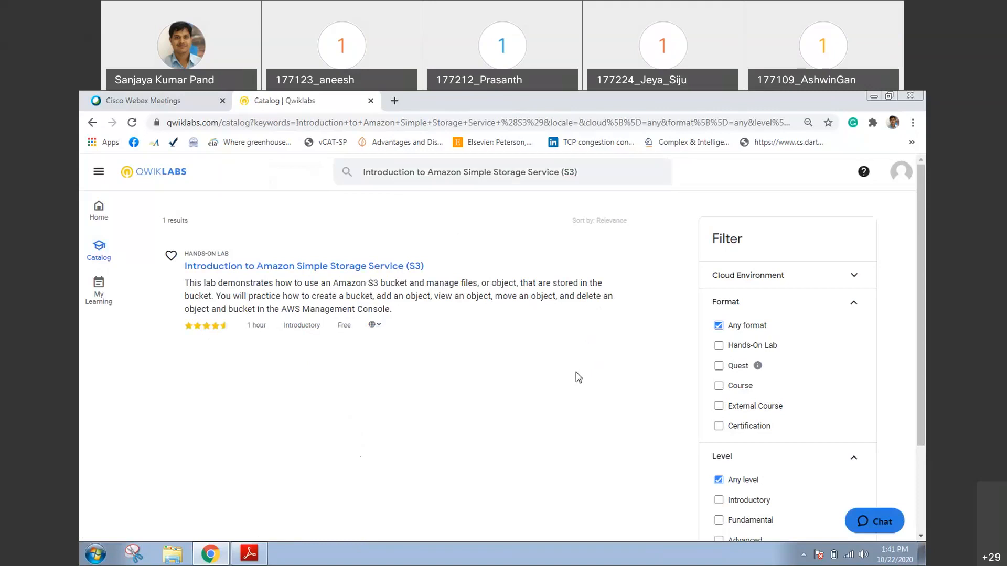
# Expand the Cloud Environment, Duration, Modality and Language filters and examine the options in every catalog filter group
pyautogui.click(781, 288)
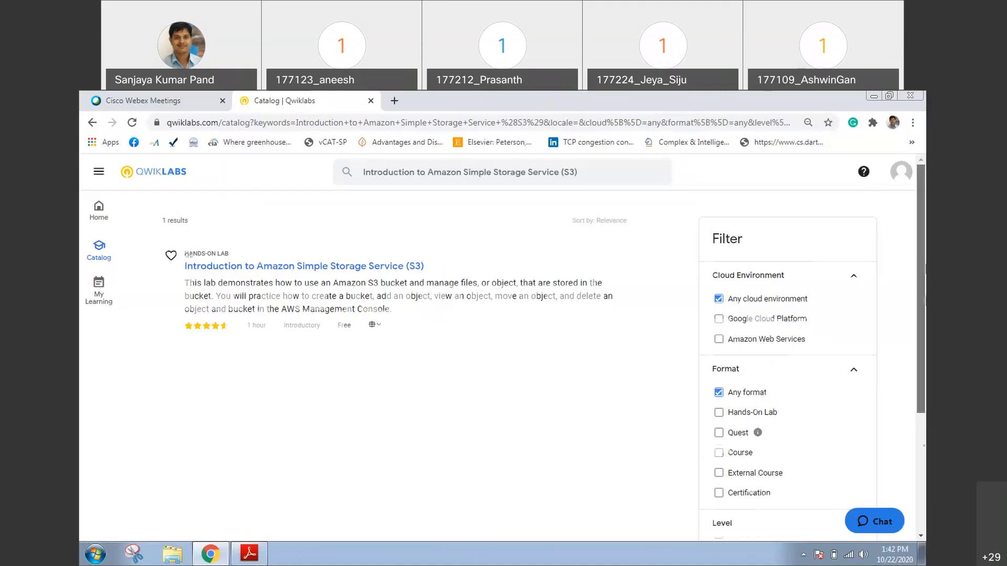
pyautogui.scroll(-2, 730, 306)
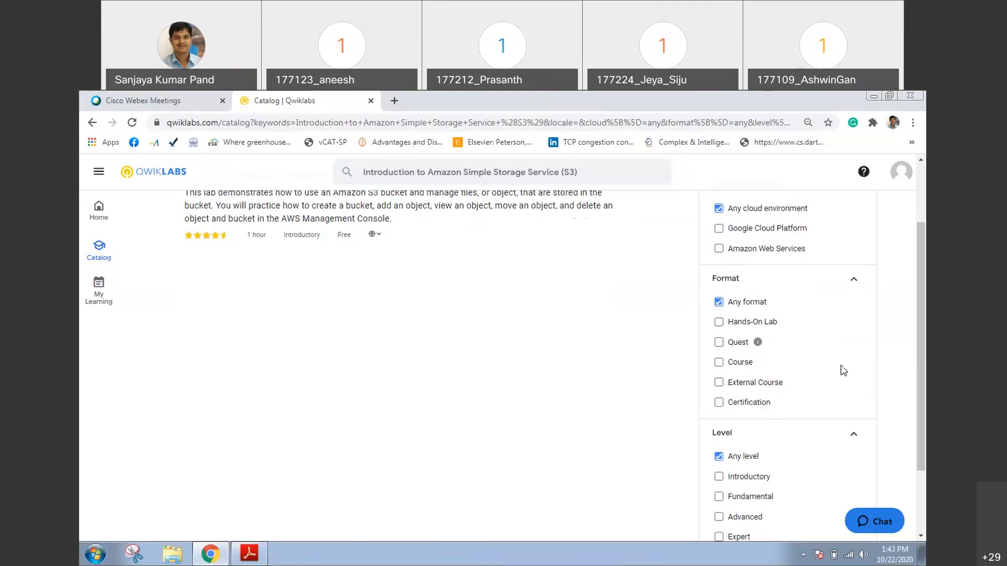
pyautogui.scroll(-2, 921, 295)
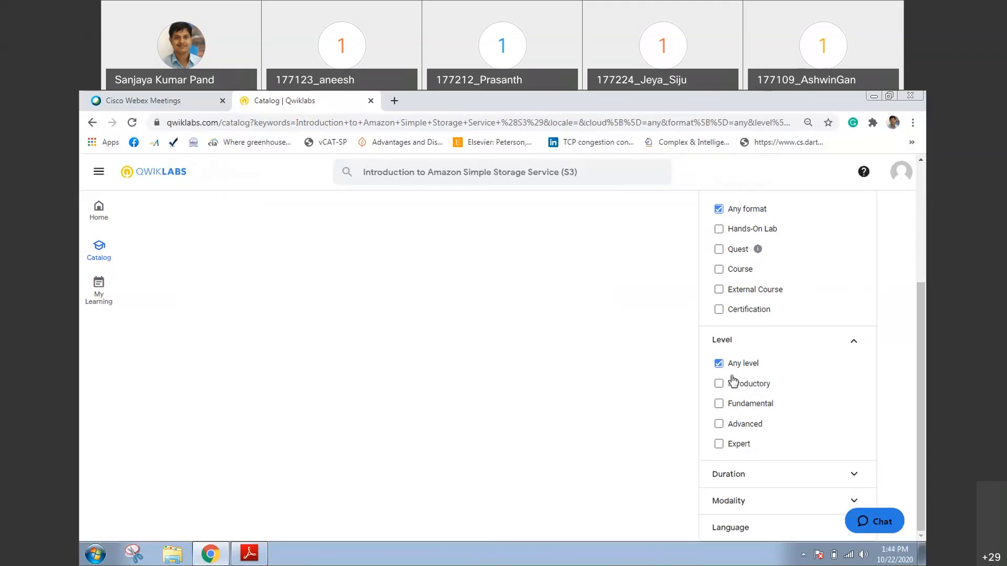
pyautogui.click(769, 477)
pyautogui.moveTo(922, 410); pyautogui.dragTo(926, 450)
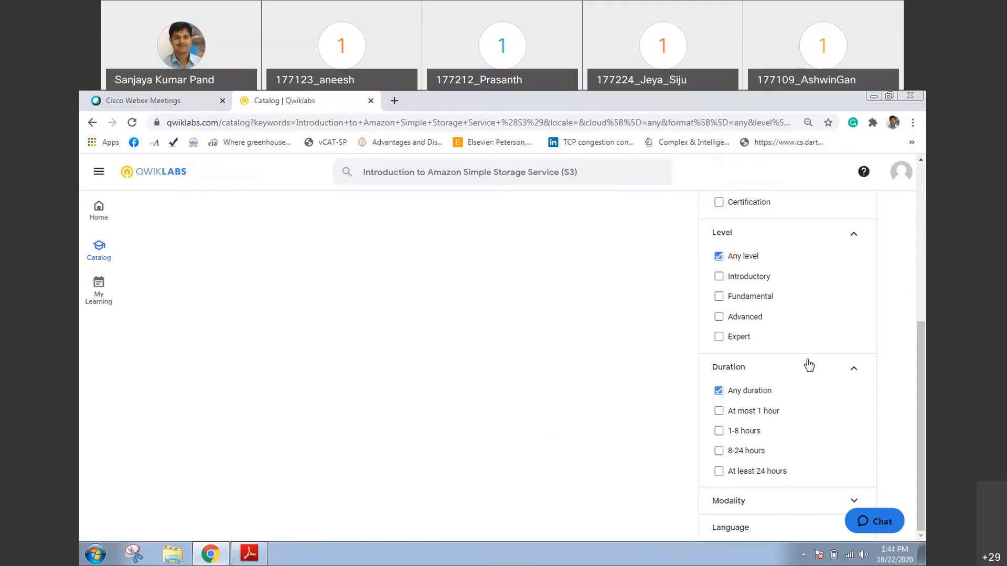
pyautogui.click(753, 507)
pyautogui.scroll(-2, 924, 429)
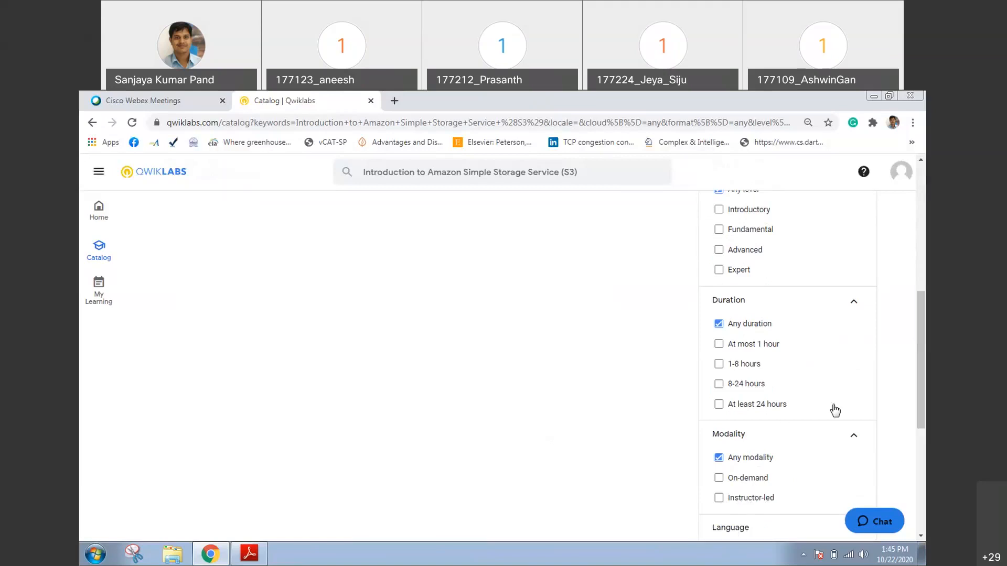
pyautogui.scroll(-3, 755, 432)
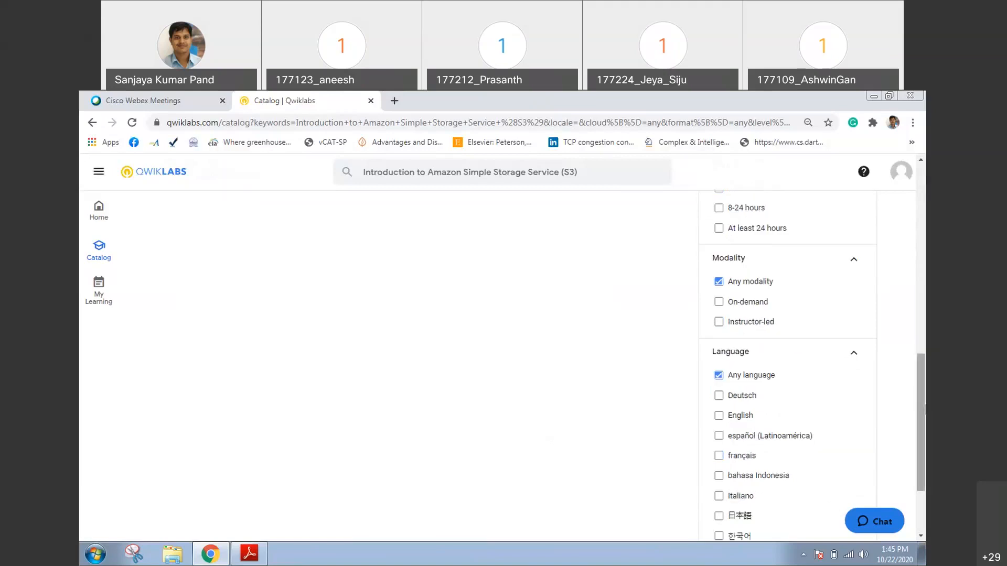
# Open the Introduction to Amazon Simple Storage Service (S3) lab and read its overview and topics covered
pyautogui.moveTo(925, 405); pyautogui.dragTo(925, 215)
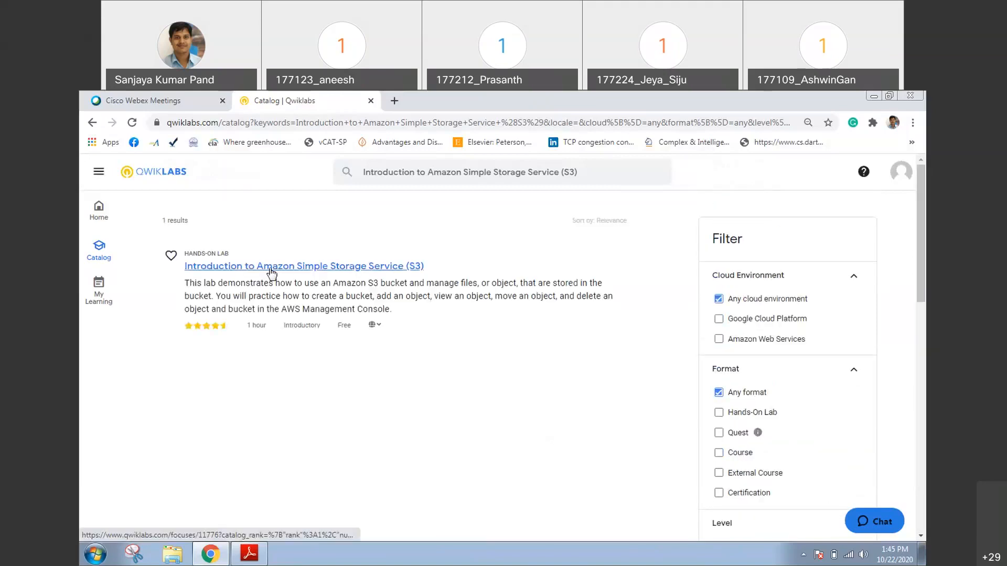
pyautogui.click(271, 273)
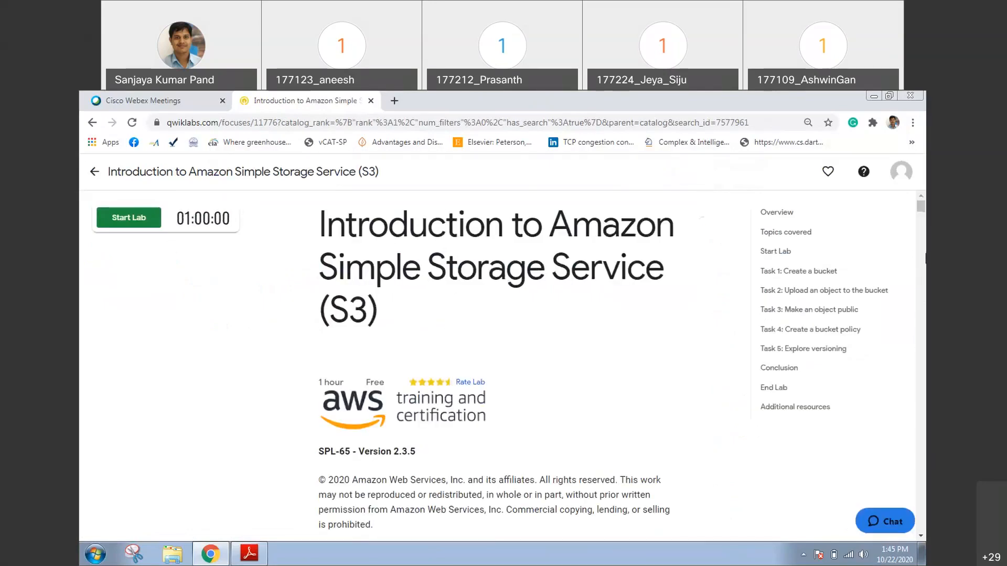
pyautogui.moveTo(924, 206); pyautogui.dragTo(923, 221)
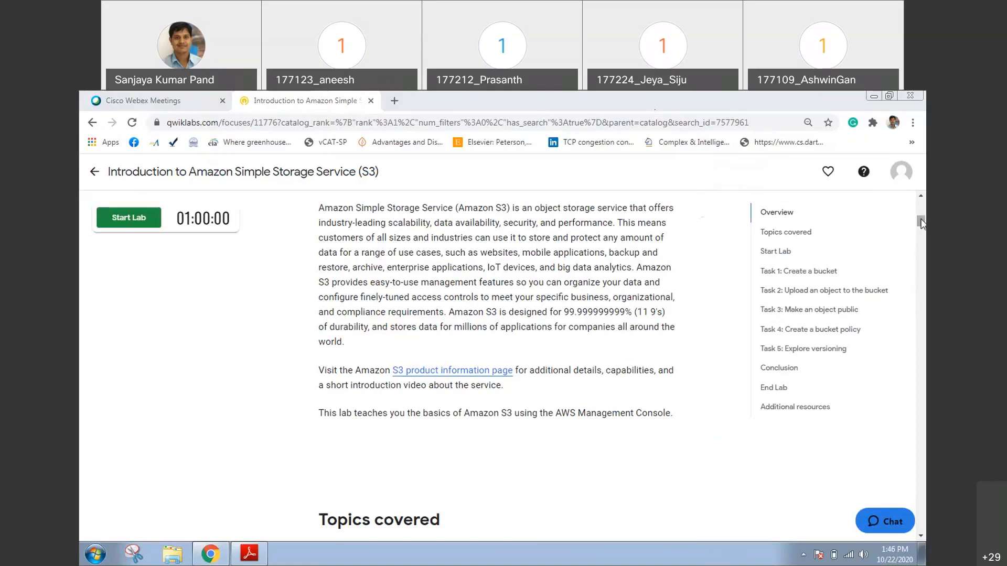
pyautogui.scroll(-5, 921, 224)
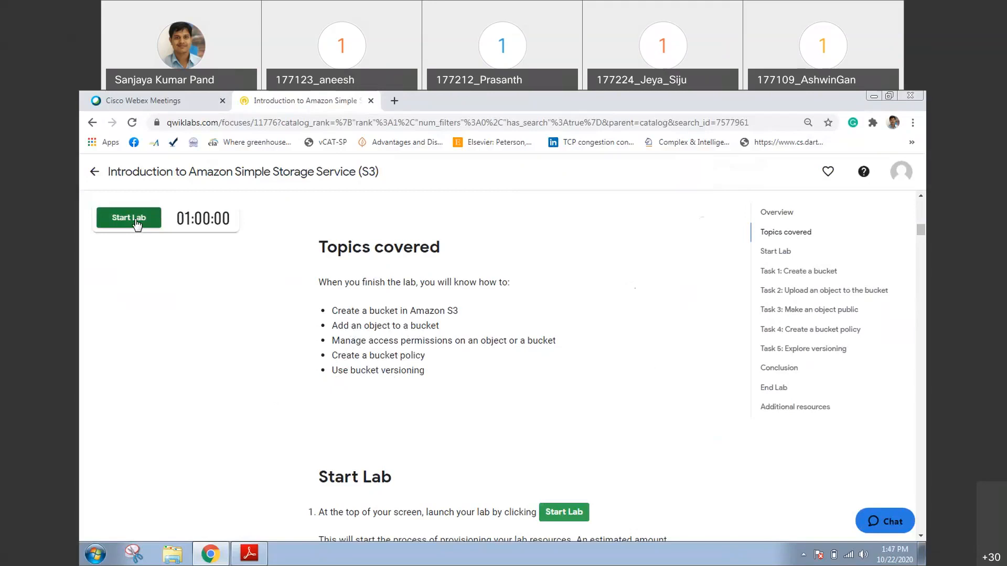
# Start the lab and complete the reCAPTCHA check that confirms a human user
pyautogui.moveTo(920, 230)
pyautogui.mouseDown()
pyautogui.moveTo(925, 505)
pyautogui.moveTo(926, 224)
pyautogui.mouseUp()
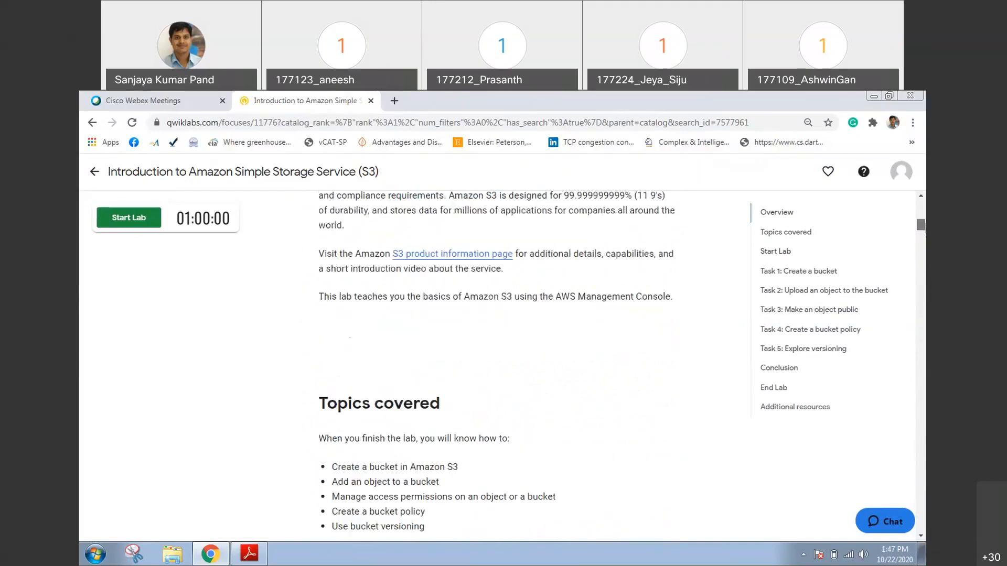
pyautogui.click(138, 225)
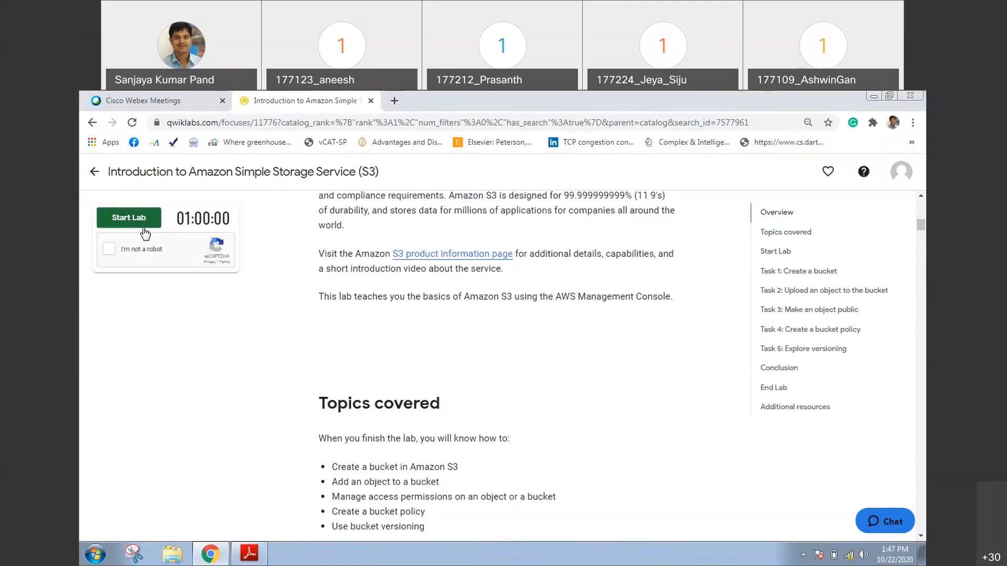
pyautogui.click(109, 249)
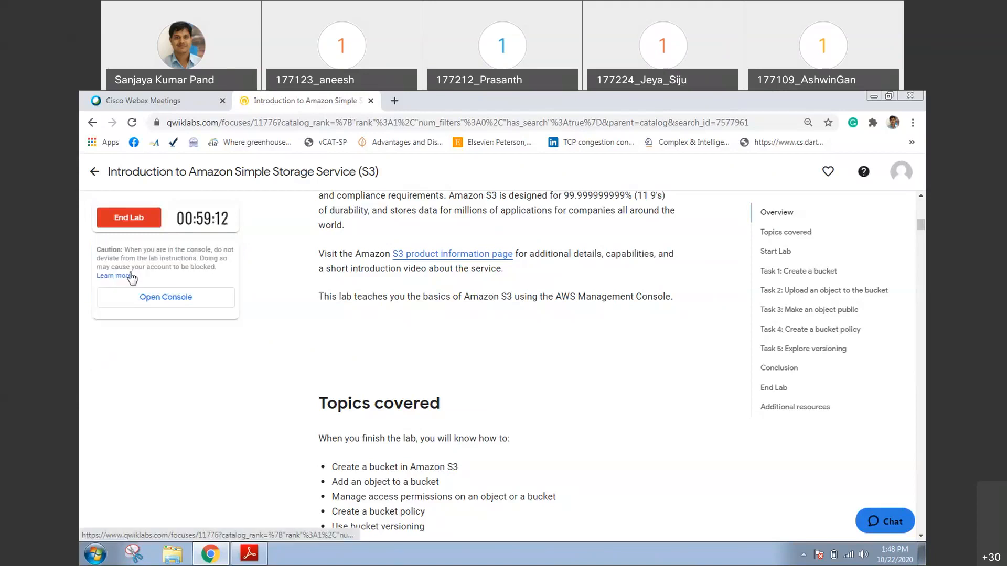
# Open the AWS Management Console for the running lab and keep it in the maximized browser window
pyautogui.click(152, 296)
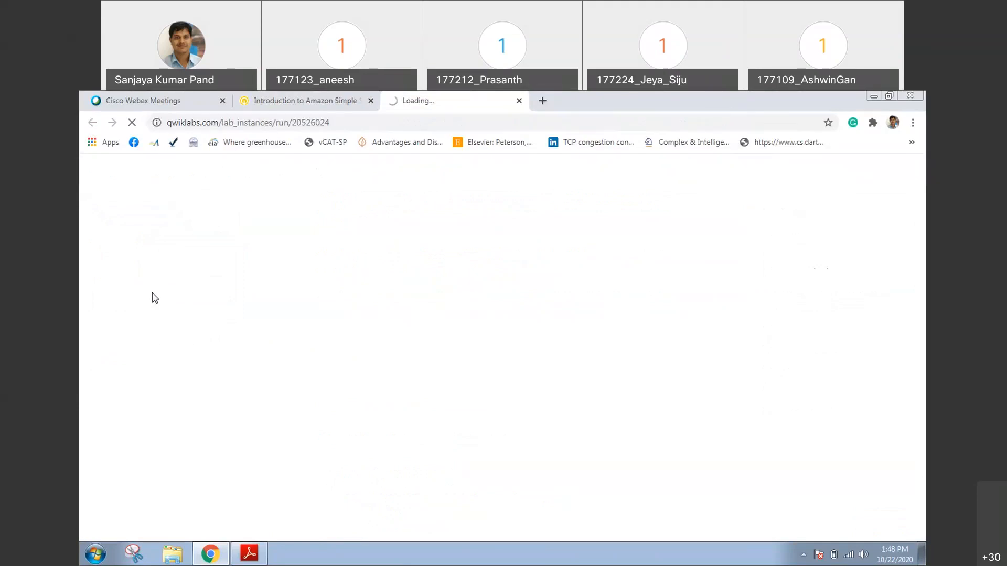
pyautogui.hotkey('ctrl', 'shift', 'Tab')
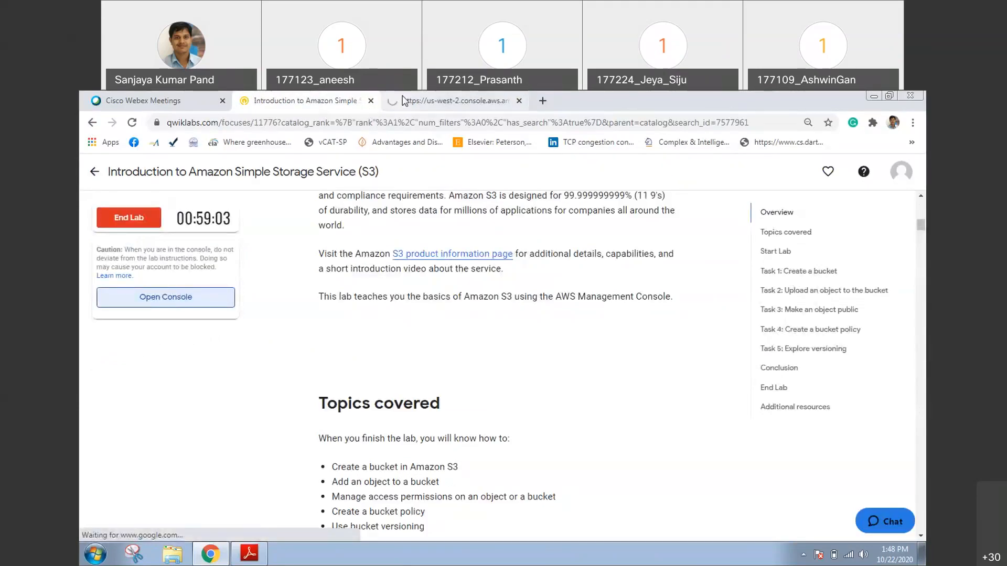
pyautogui.click(409, 105)
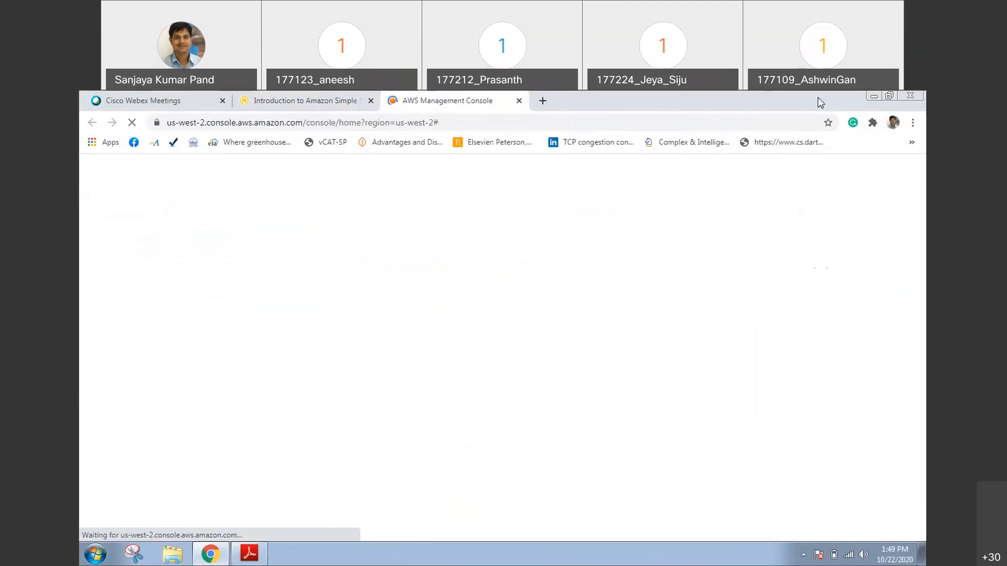
pyautogui.press('super+Right')
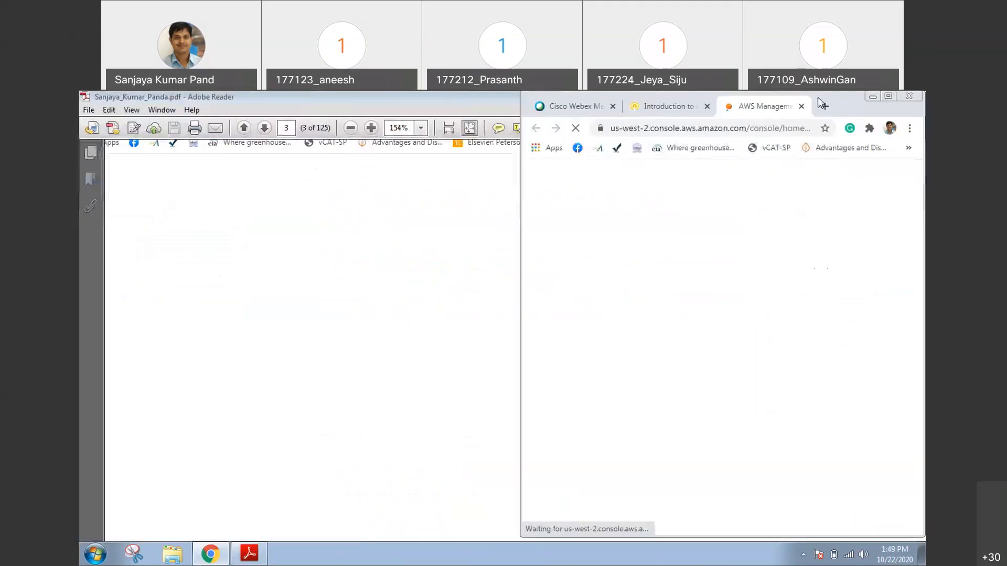
pyautogui.doubleClick(837, 99)
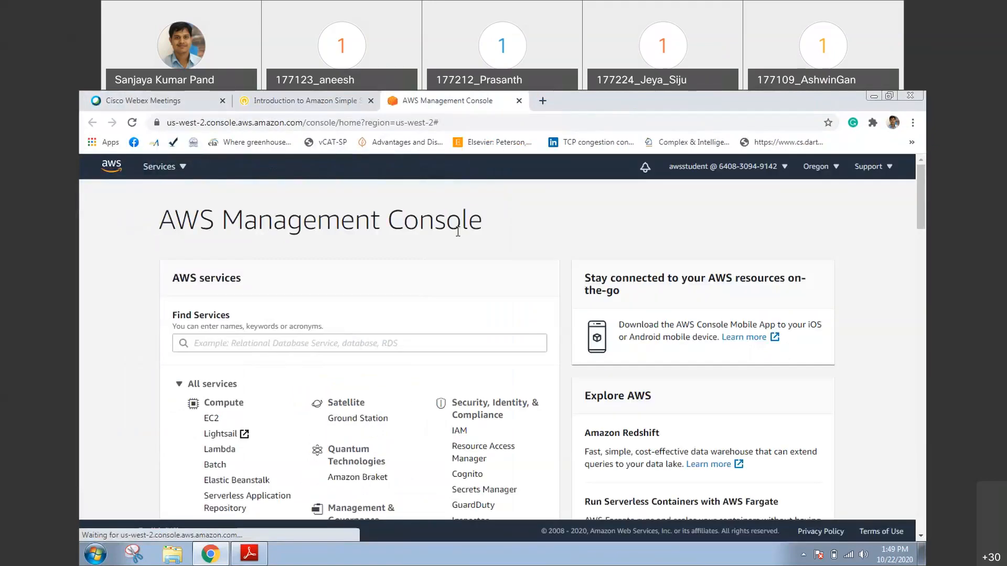
# Resize the browser window, highlight the us-west-2 region in the console's web address, and maximize the window again
pyautogui.doubleClick(808, 96)
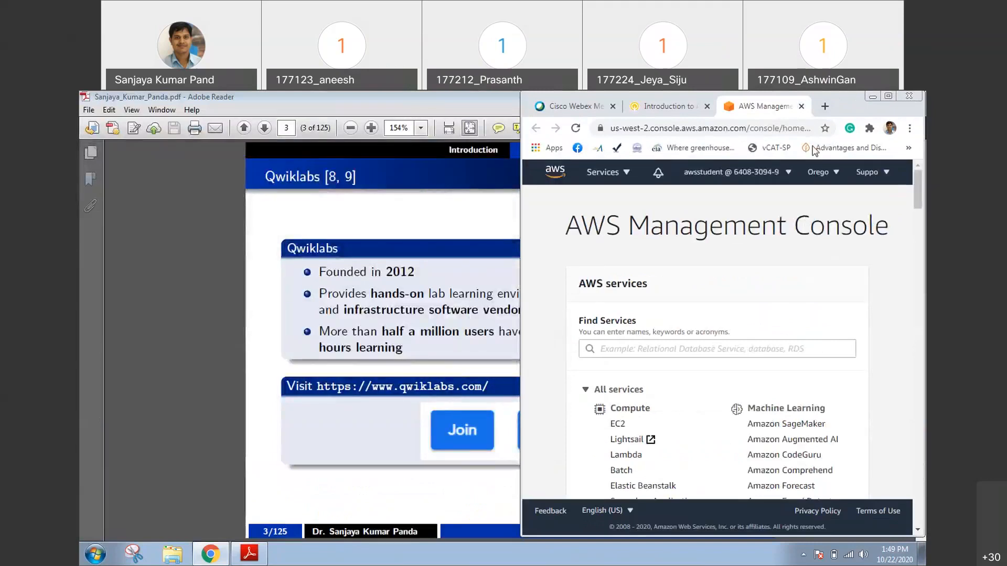
pyautogui.moveTo(840, 105); pyautogui.dragTo(689, 167)
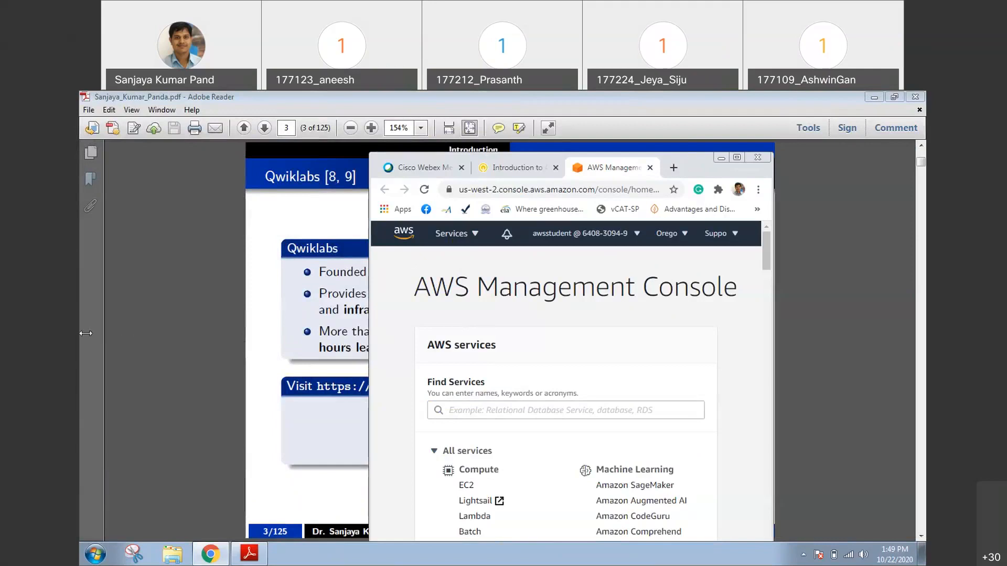
pyautogui.moveTo(86, 333); pyautogui.dragTo(80, 334)
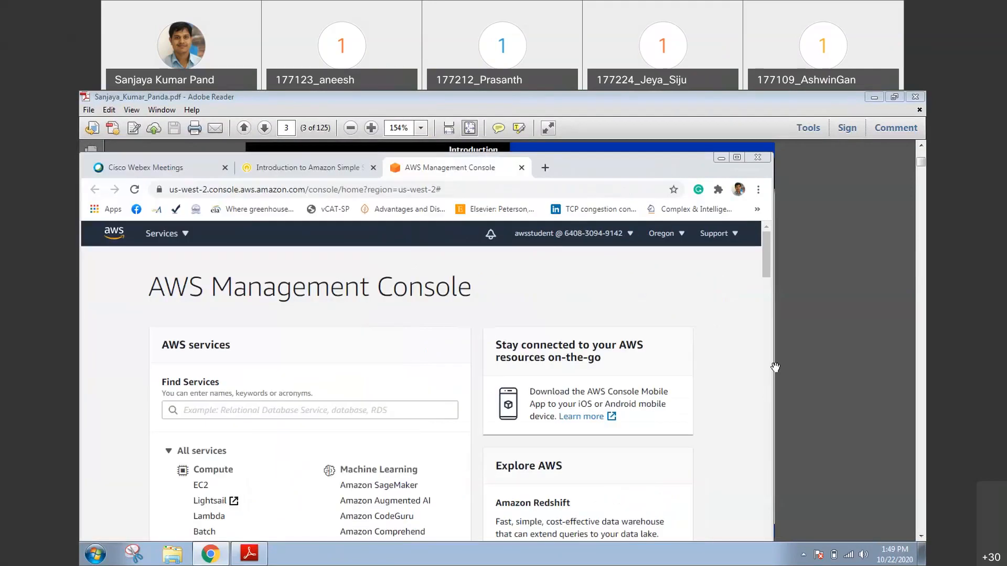
pyautogui.moveTo(775, 367); pyautogui.dragTo(911, 364)
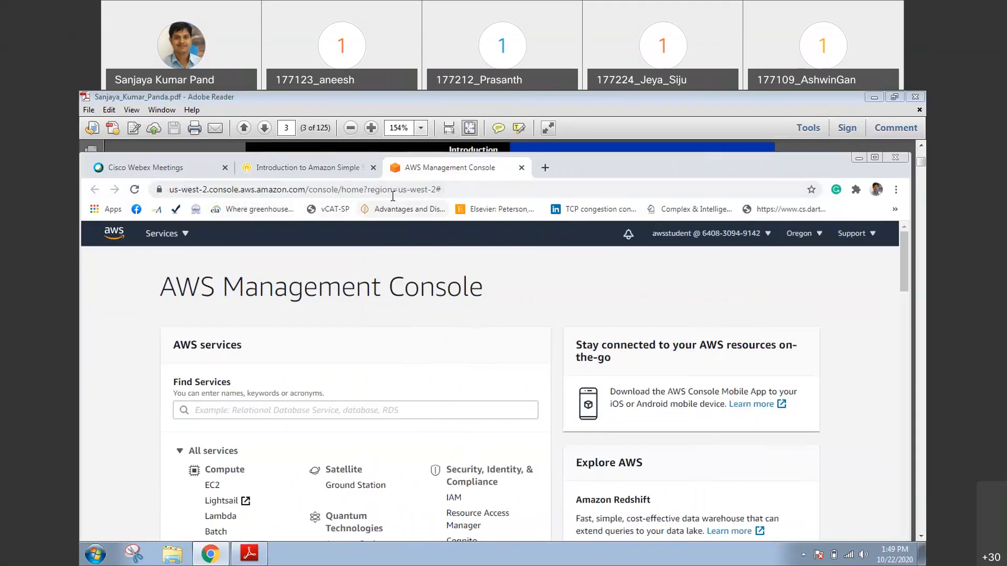
pyautogui.moveTo(398, 189); pyautogui.dragTo(438, 190)
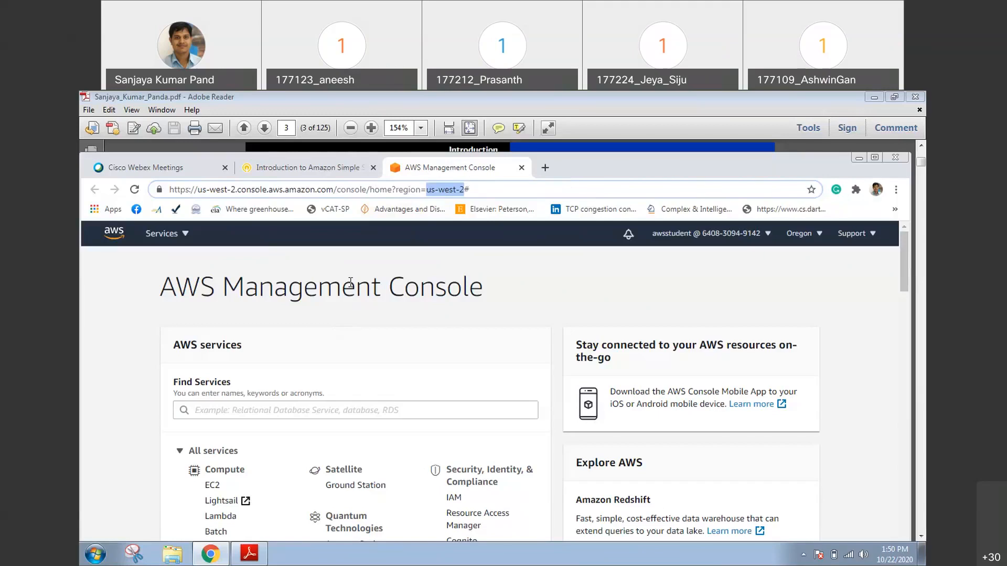
pyautogui.doubleClick(607, 164)
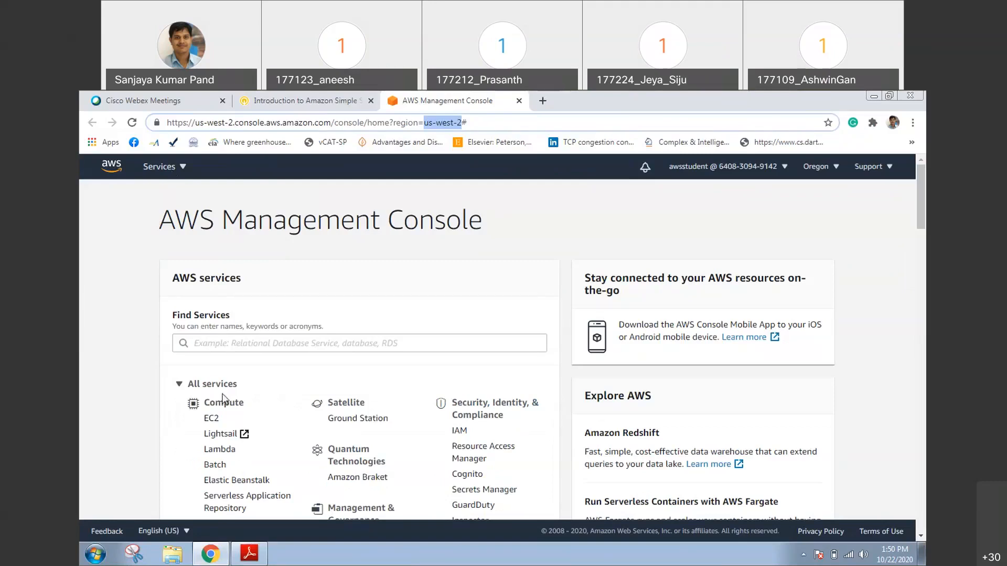
# Look through the list of all AWS services and find "IOT" on the page
pyautogui.moveTo(923, 187); pyautogui.dragTo(923, 218)
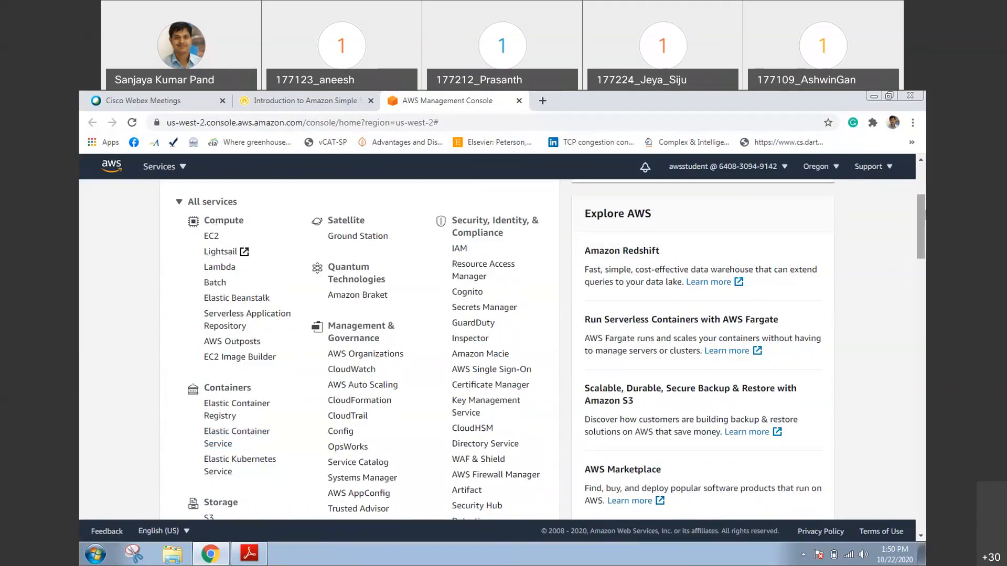
pyautogui.moveTo(924, 215); pyautogui.dragTo(925, 337)
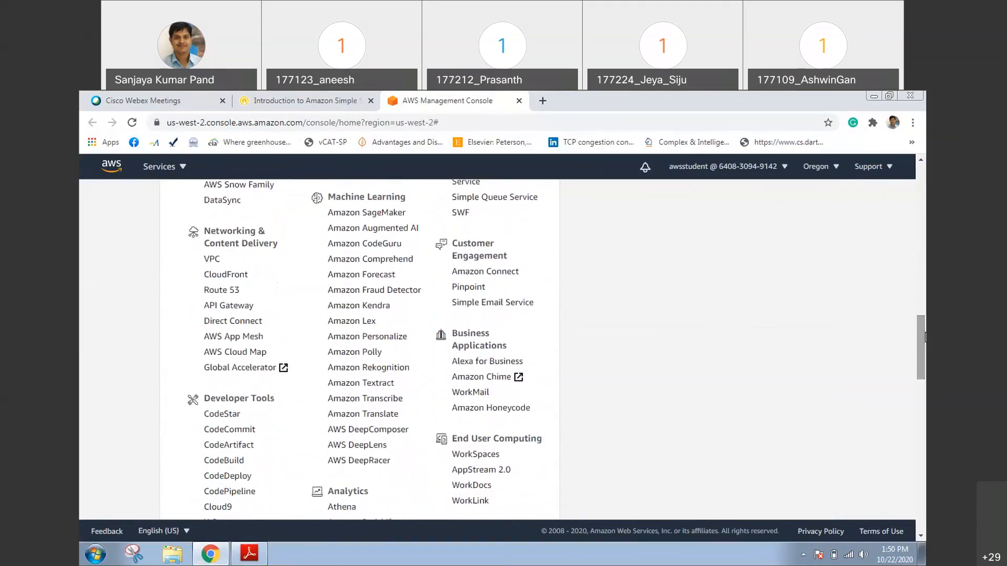
pyautogui.hotkey('ctrl', 'f')
pyautogui.write('IOTT')
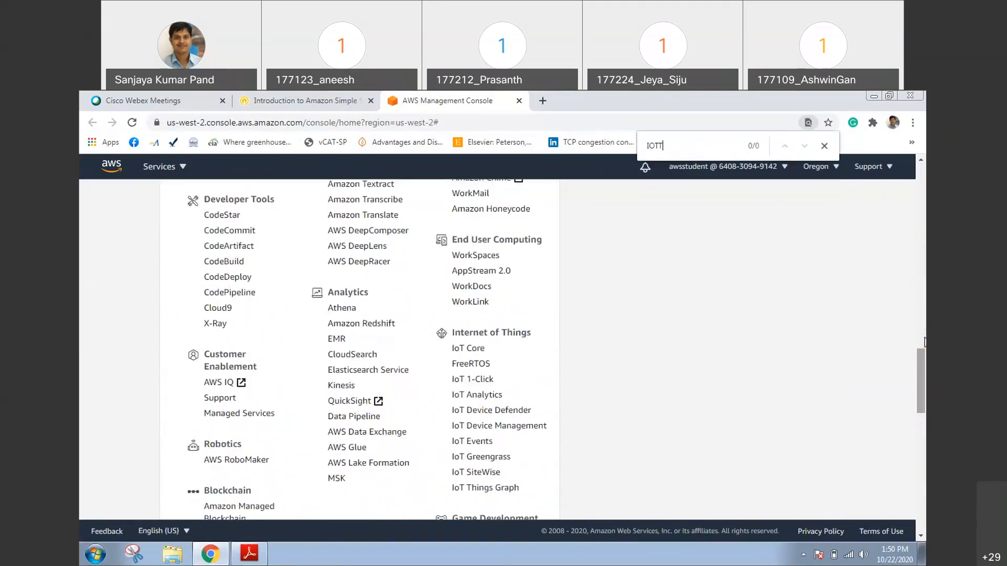
pyautogui.press('BackSpace')
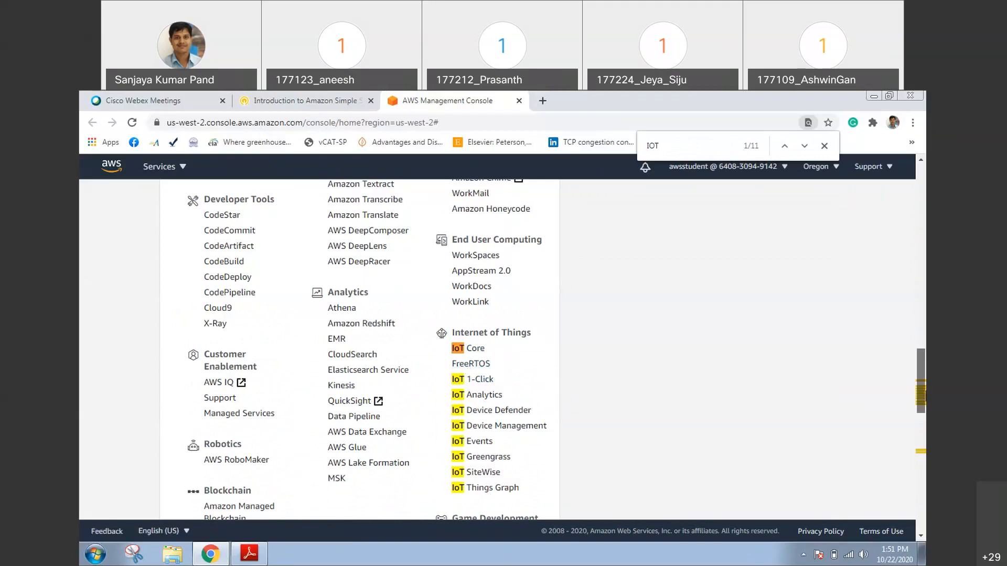
# Open the S3 service from the Storage category of the AWS services list
pyautogui.scroll(15, 497, 349)
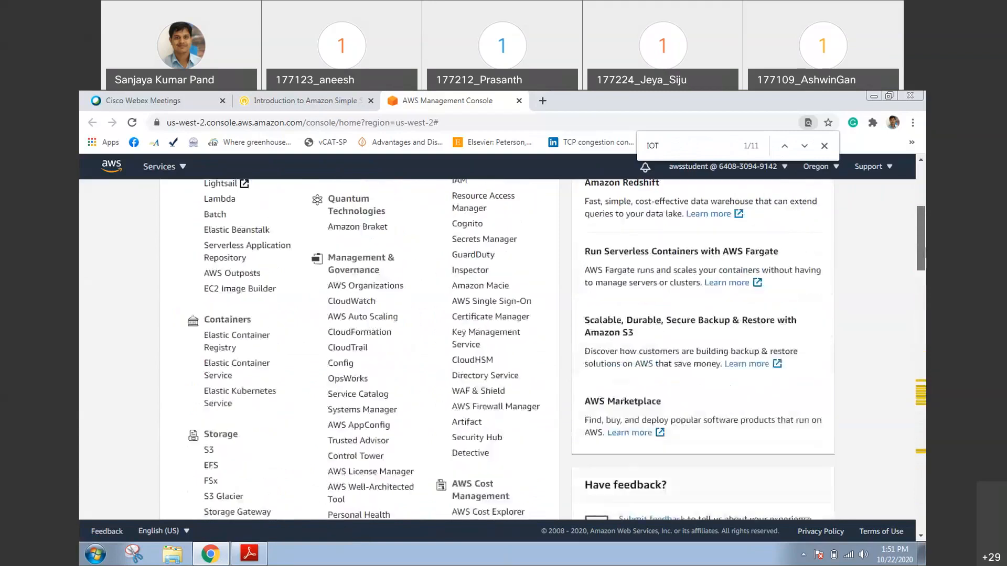
pyautogui.scroll(3, 411, 349)
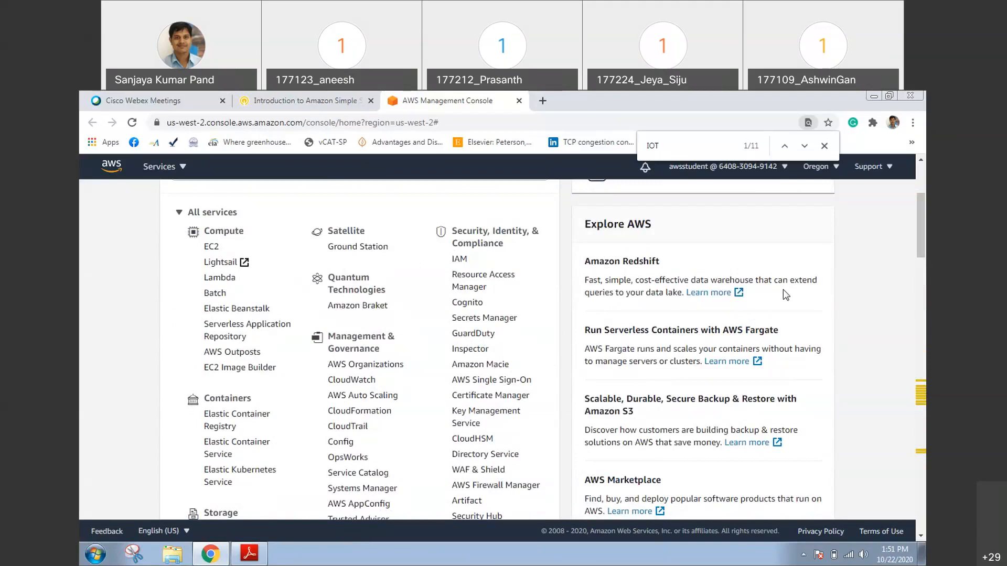
pyautogui.moveTo(925, 219); pyautogui.dragTo(926, 249)
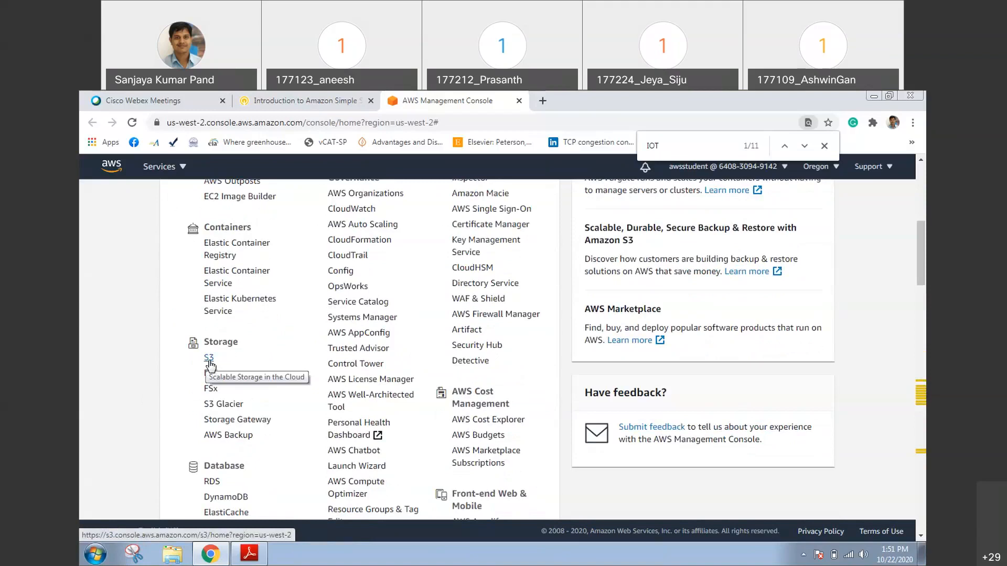
pyautogui.click(209, 359)
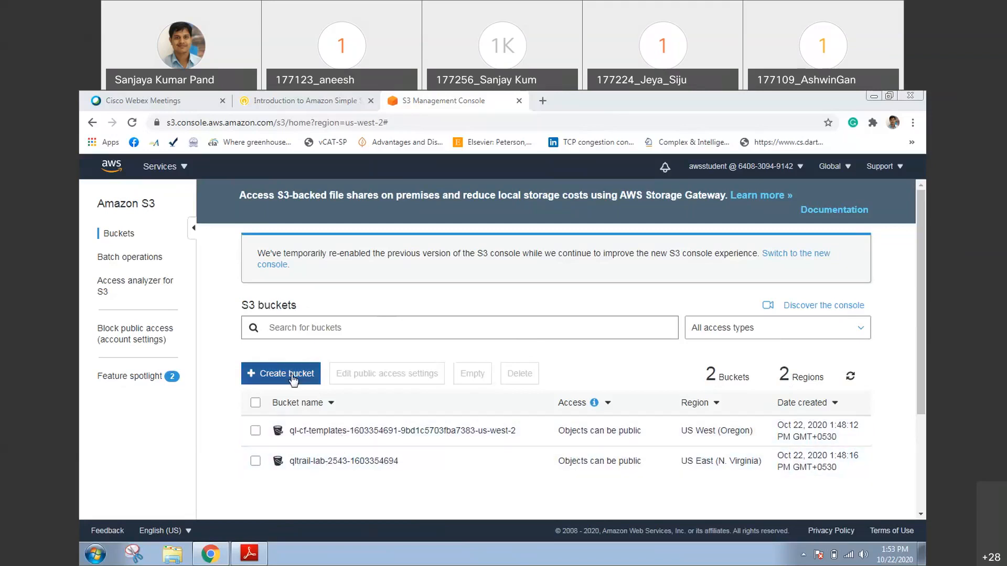
# Begin creating an S3 bucket and enter the instructor's first name in lowercase as the bucket name
pyautogui.click(292, 378)
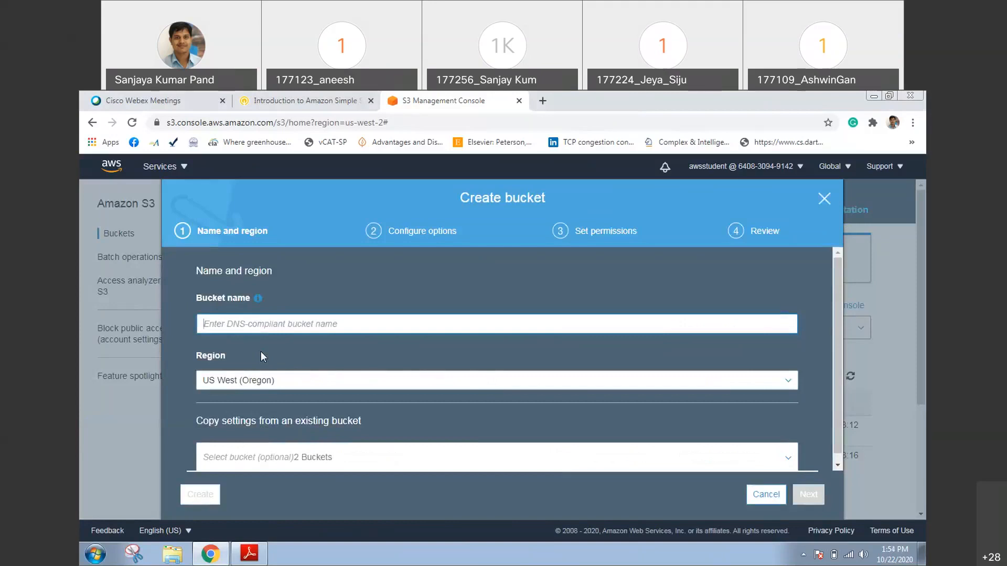
pyautogui.write('sa')
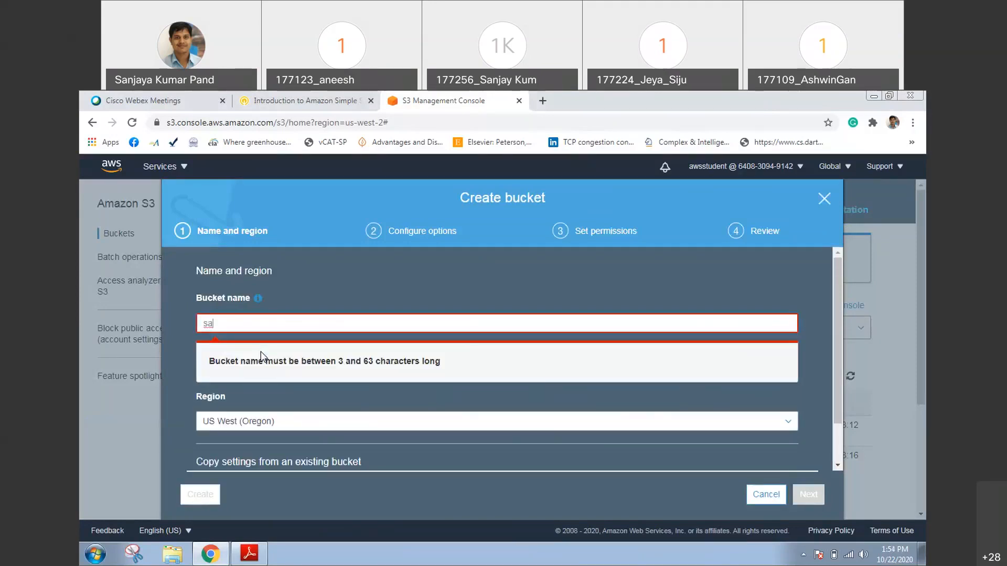
pyautogui.write('njaya')
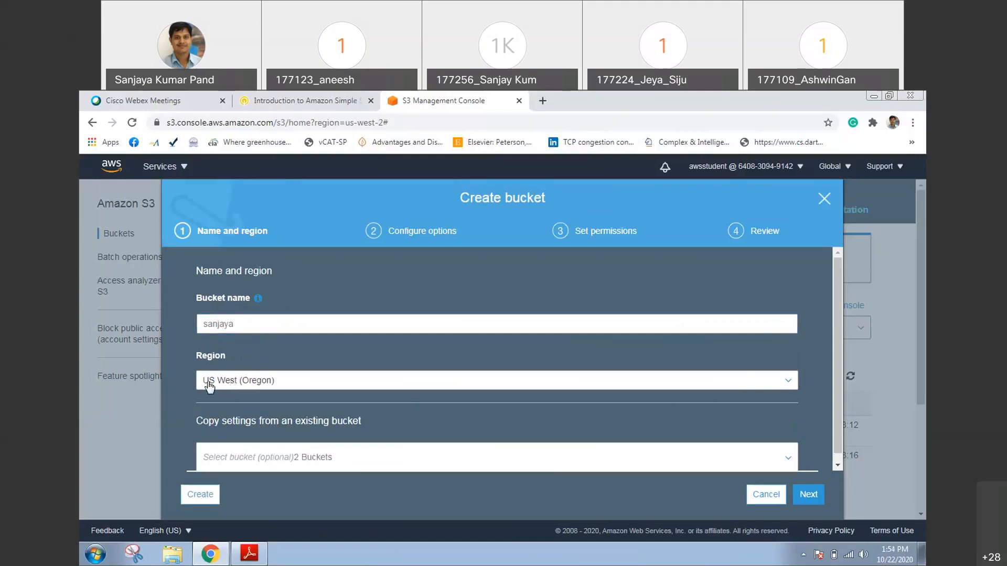
# Examine the regions available for the new bucket and keep US West (Oregon)
pyautogui.click(253, 384)
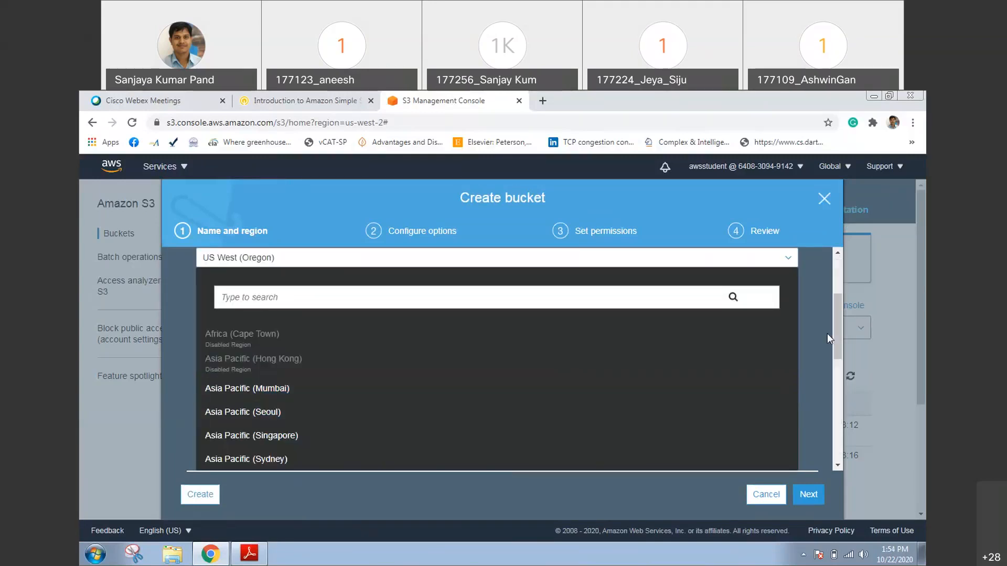
pyautogui.moveTo(834, 311)
pyautogui.mouseDown()
pyautogui.moveTo(845, 306)
pyautogui.moveTo(848, 323)
pyautogui.mouseUp()
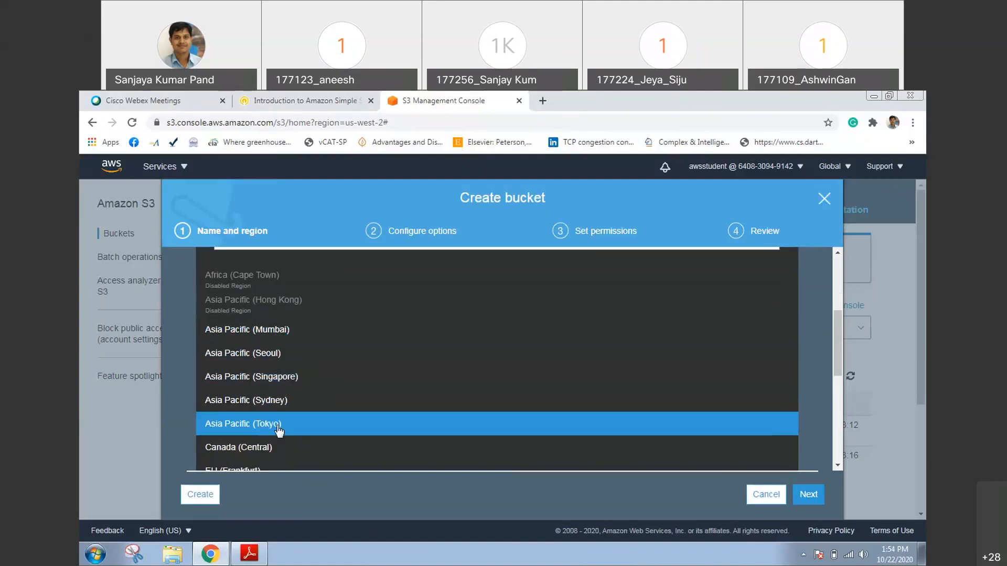
pyautogui.moveTo(835, 335); pyautogui.dragTo(822, 422)
pyautogui.scroll(2, 822, 433)
pyautogui.click(814, 375)
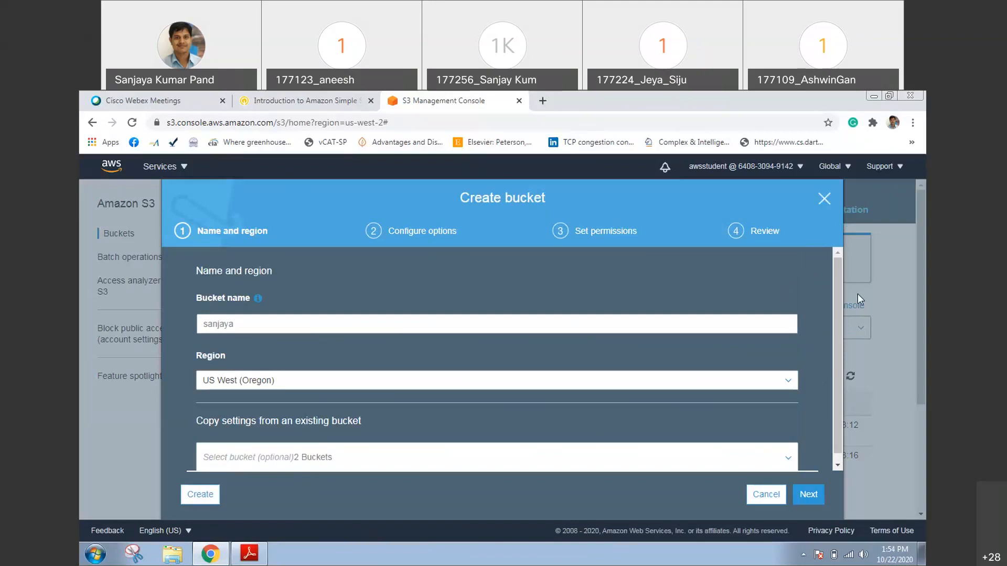
# Copy the new bucket's settings from the existing ql-cf-templates bucket in the US West (Oregon) region
pyautogui.click(558, 445)
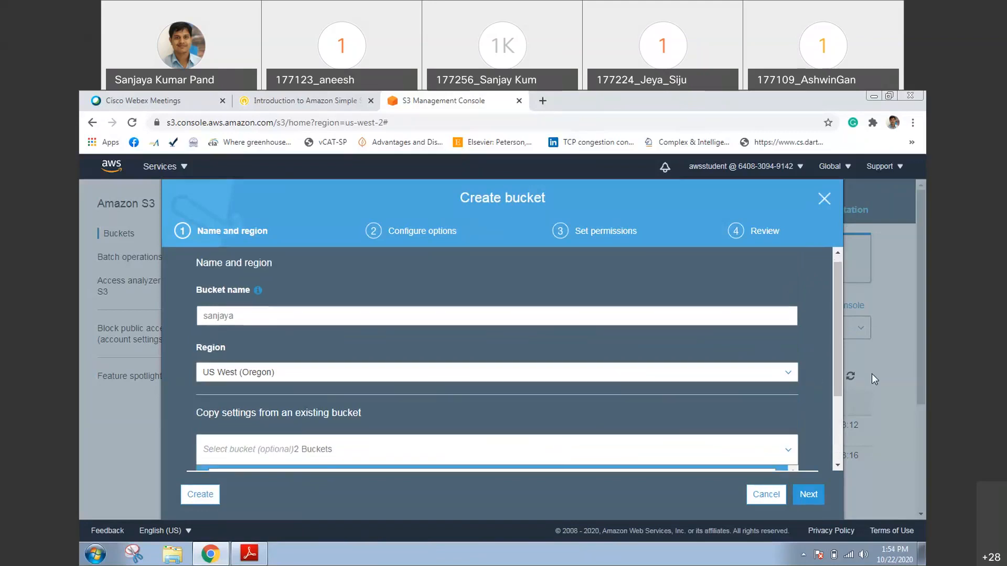
pyautogui.moveTo(836, 379); pyautogui.dragTo(833, 440)
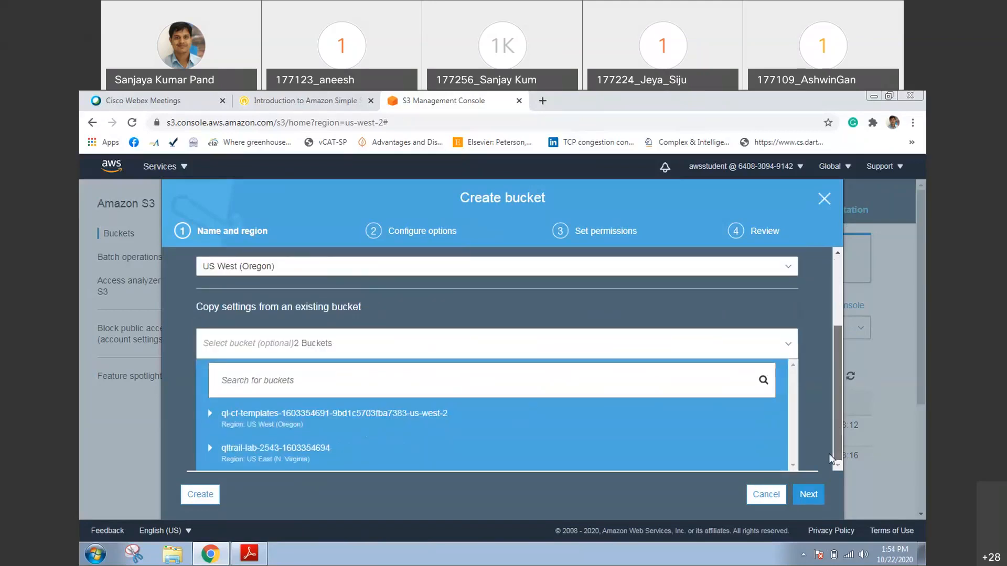
pyautogui.click(358, 433)
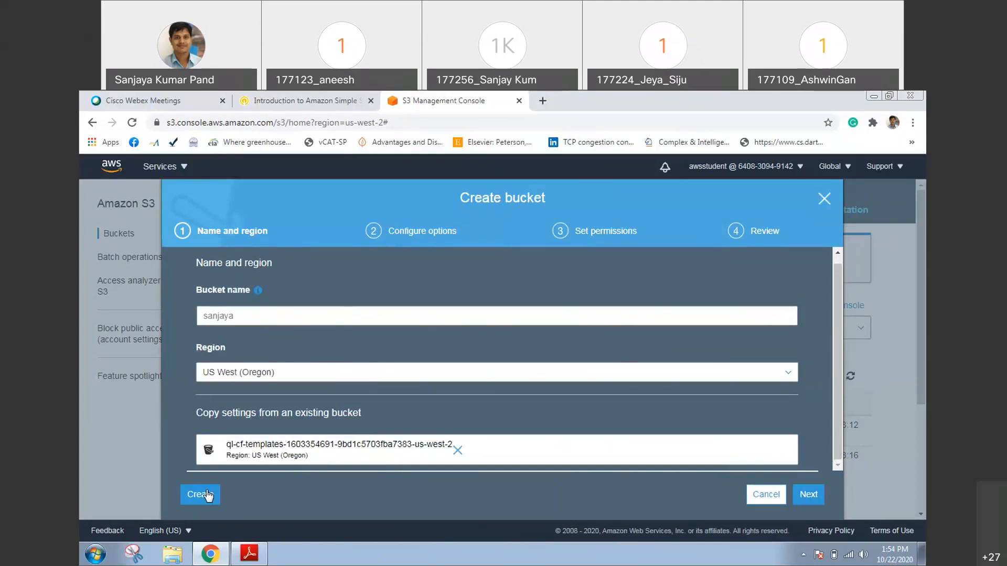
# Keep the default configuration options, enable Block all public access, and create the bucket
pyautogui.click(807, 498)
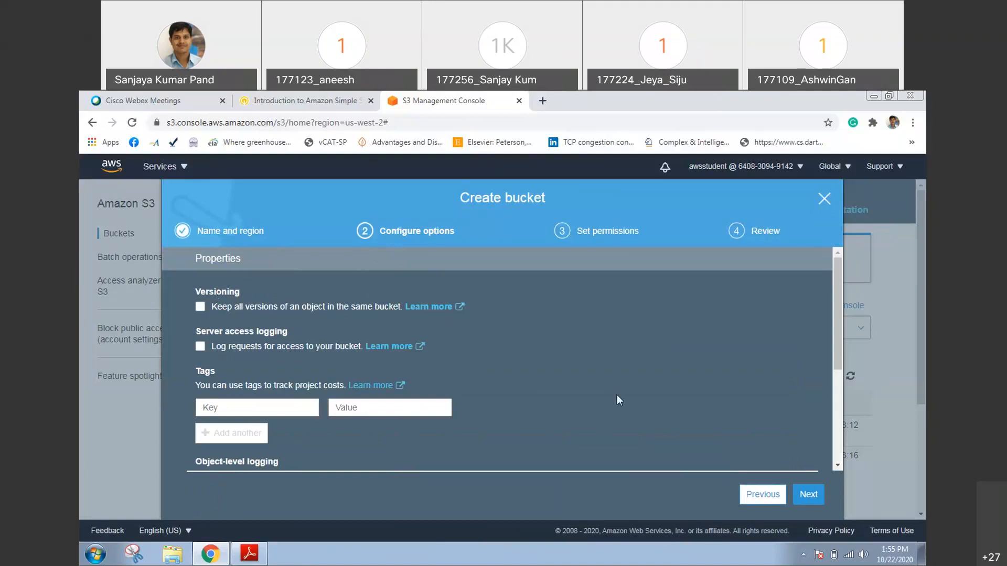
pyautogui.click(809, 494)
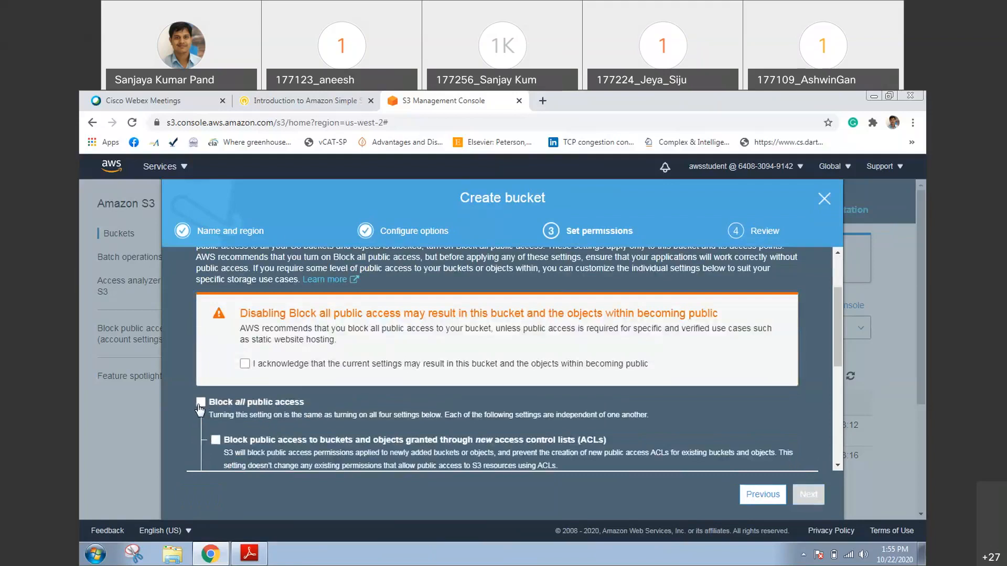
pyautogui.click(201, 403)
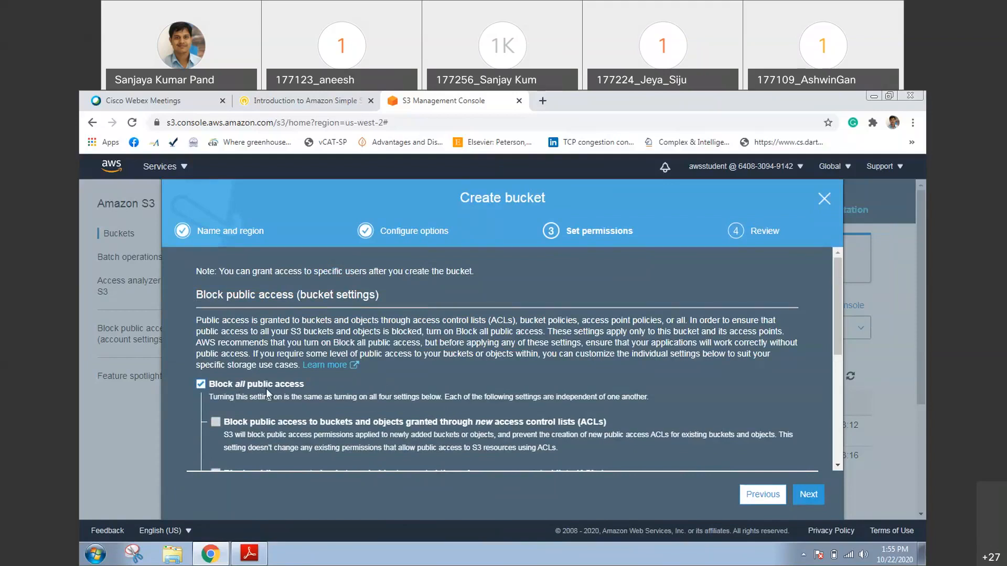
pyautogui.click(810, 496)
pyautogui.click(796, 501)
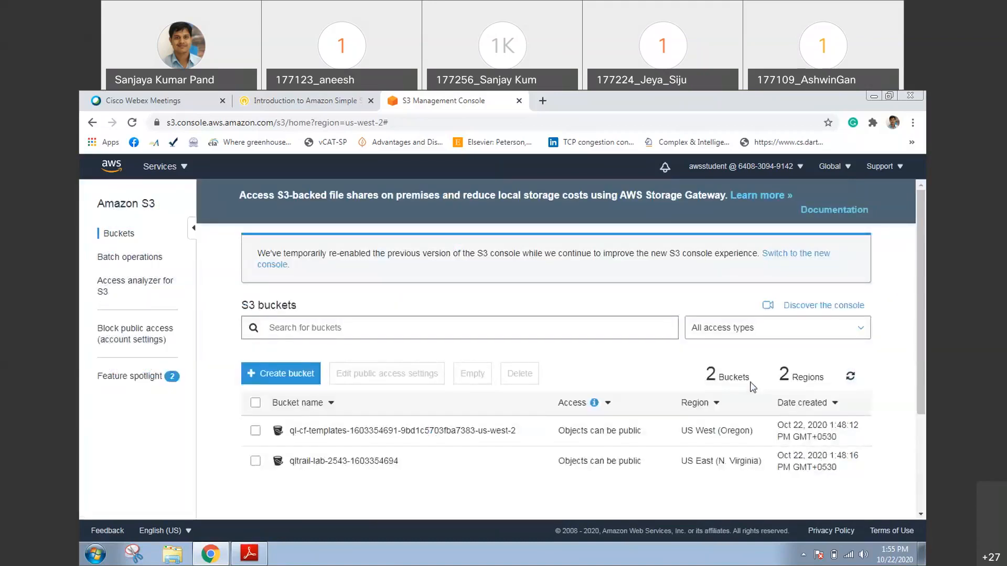
# Open the newly created bucket and add fig01.png from the Submit folder to a new upload
pyautogui.scroll(-2, 342, 441)
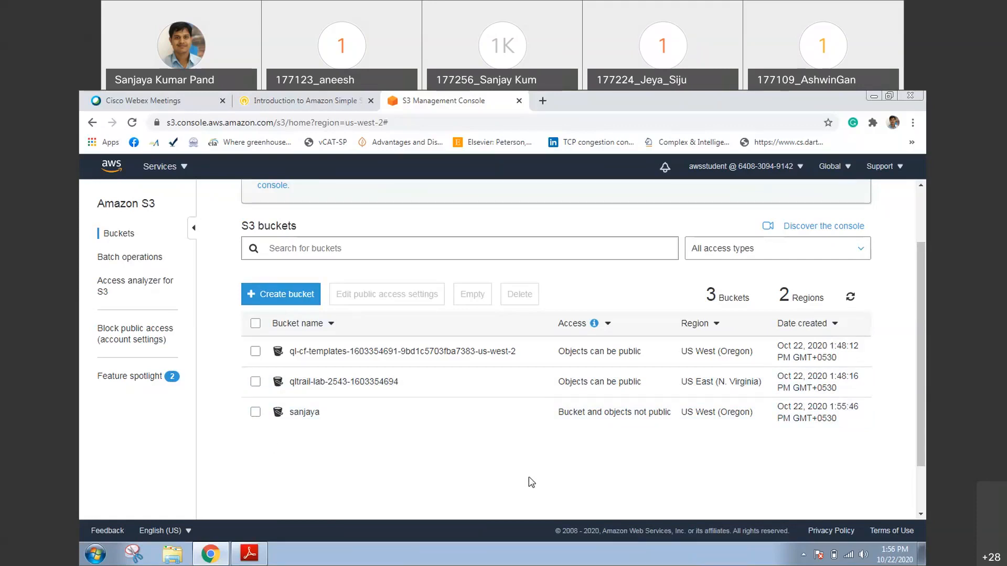
pyautogui.click(311, 413)
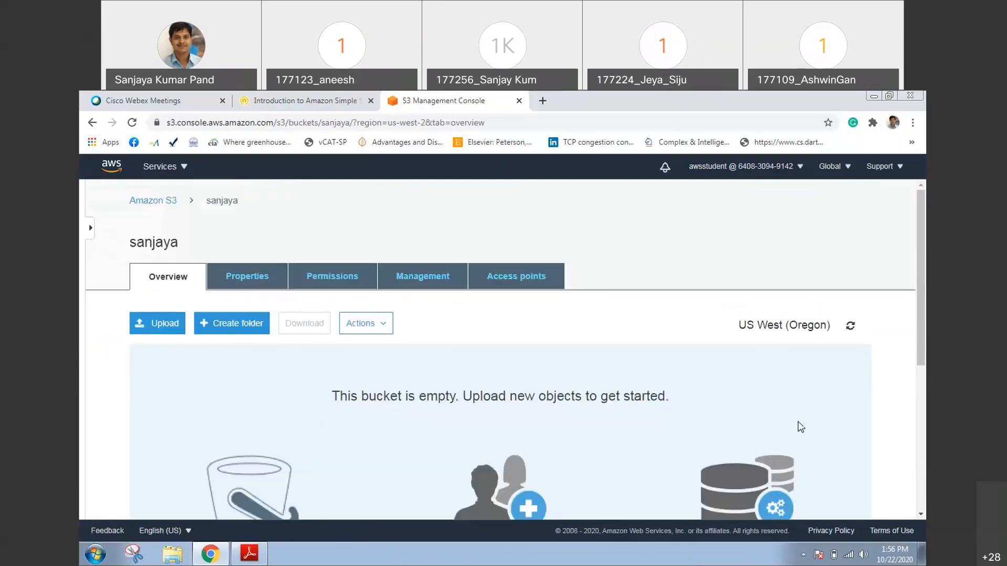
pyautogui.scroll(-1, 926, 275)
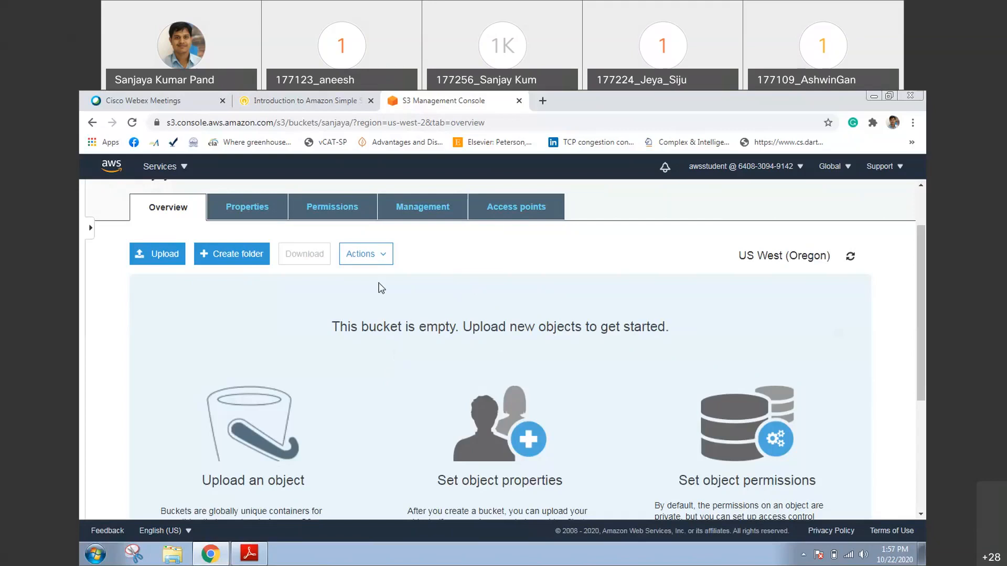
pyautogui.click(145, 261)
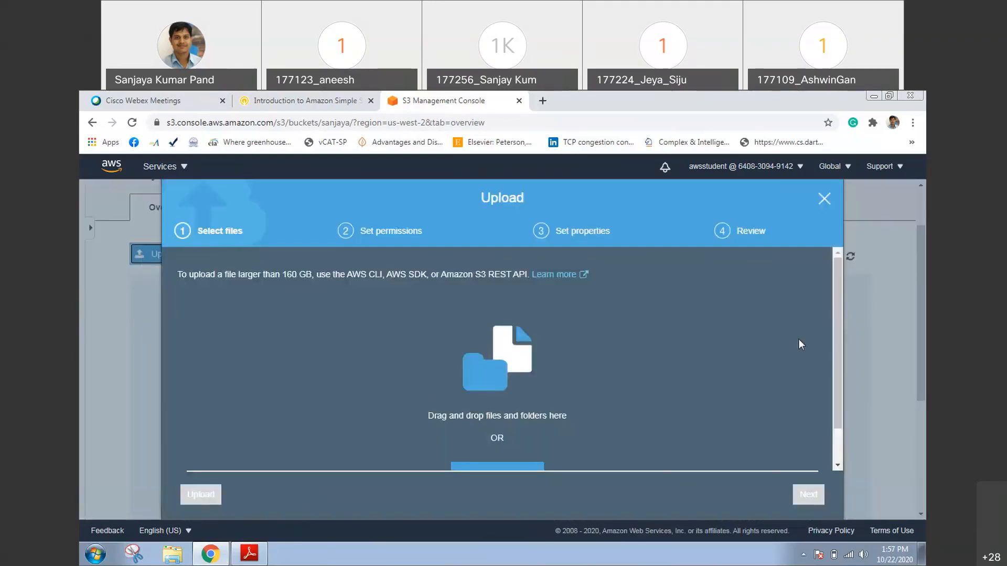
pyautogui.scroll(-2, 838, 337)
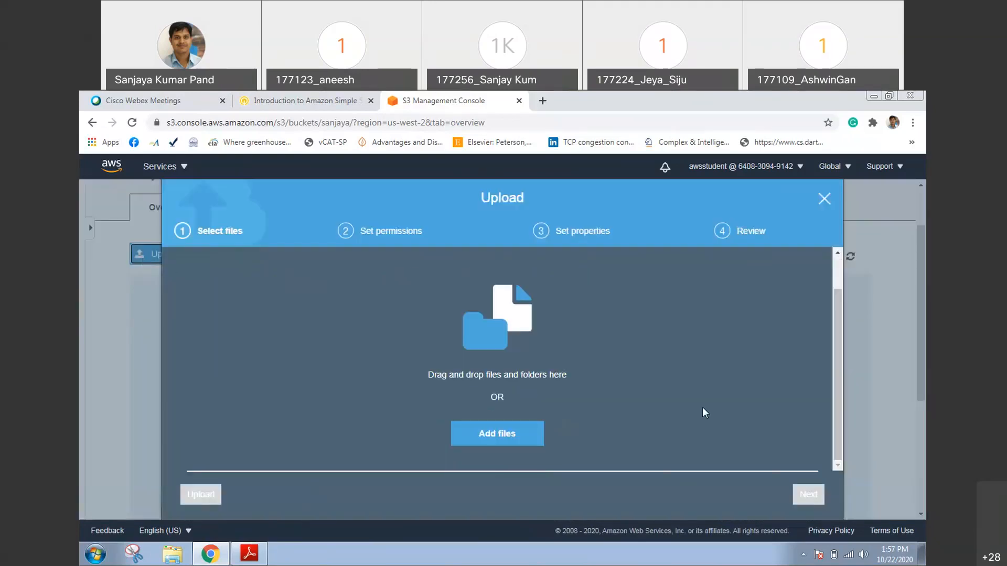
pyautogui.click(490, 433)
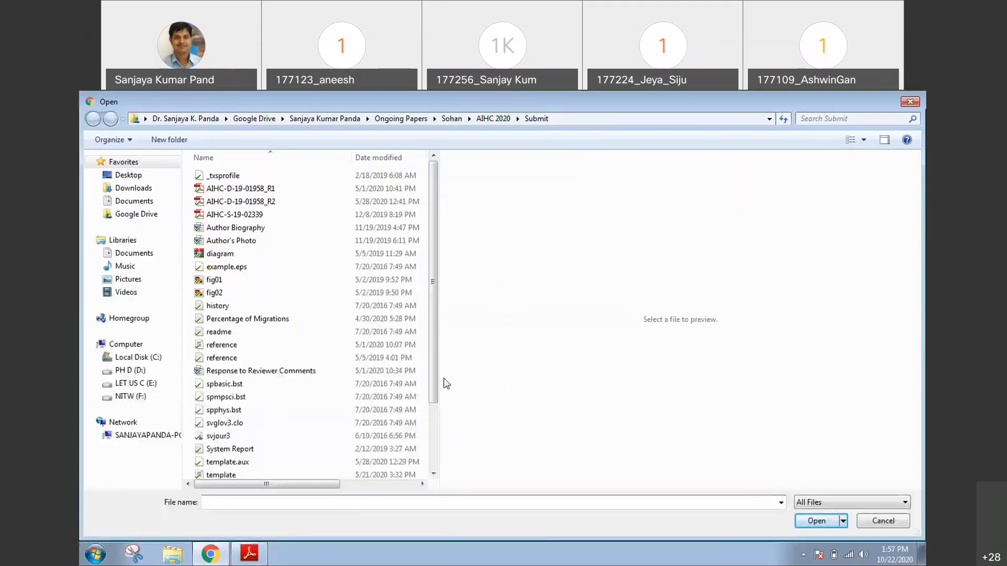
pyautogui.click(217, 282)
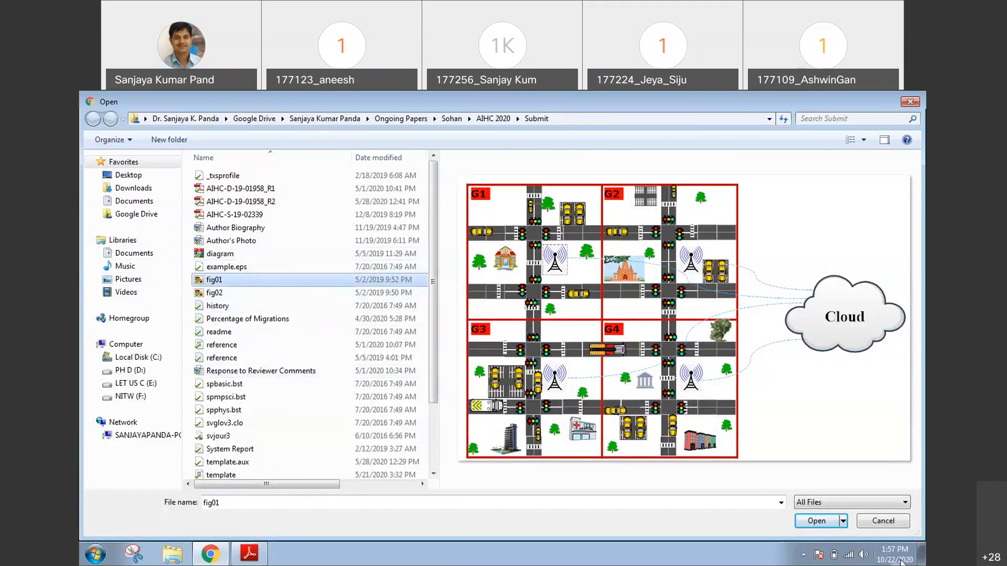
pyautogui.click(816, 522)
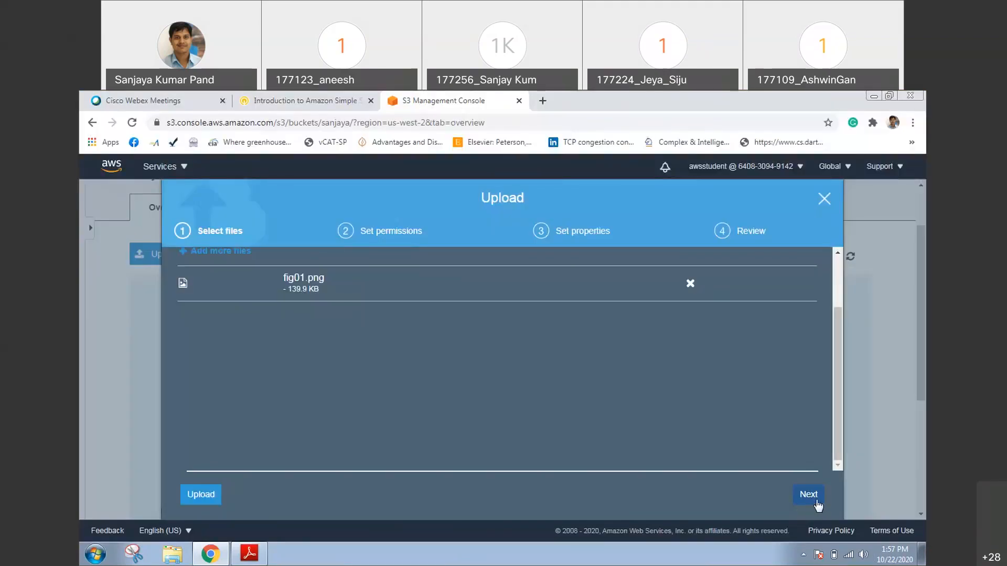
# Upload fig01.png to the bucket with the default permissions and the Standard storage class
pyautogui.click(817, 505)
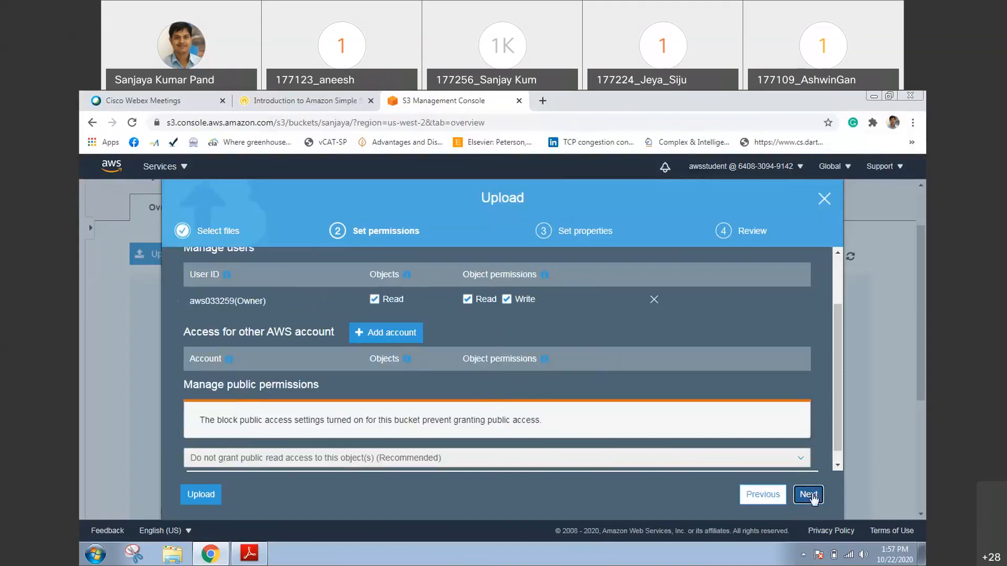
pyautogui.click(811, 495)
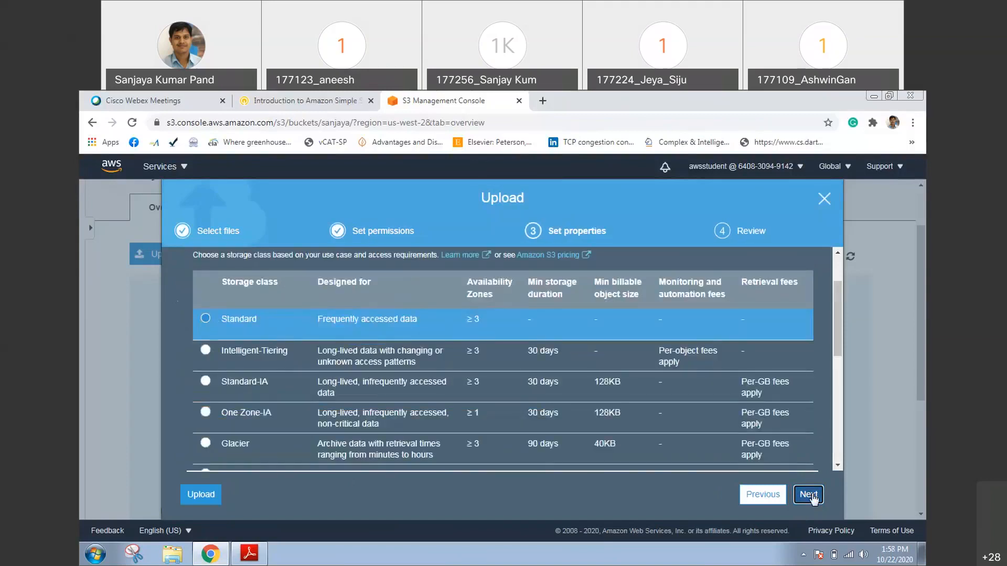
pyautogui.click(810, 496)
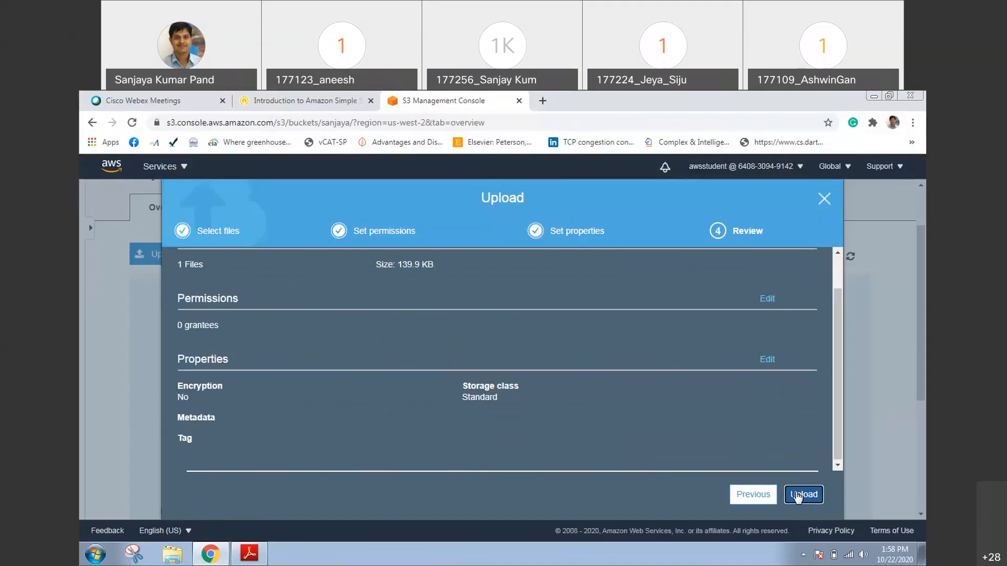
pyautogui.click(798, 496)
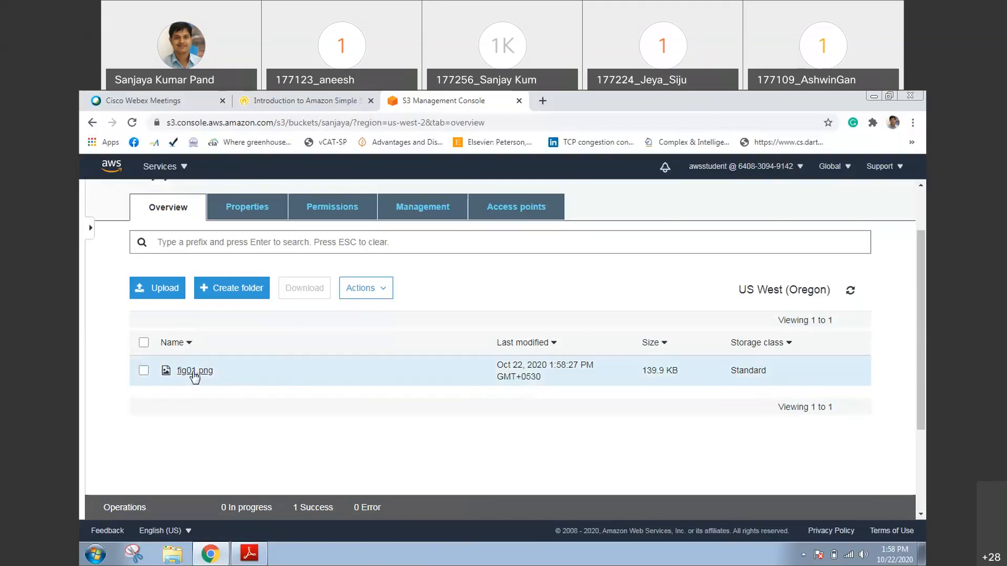
# Open the details of fig01.png and view its Object URL in a new browser tab
pyautogui.click(194, 373)
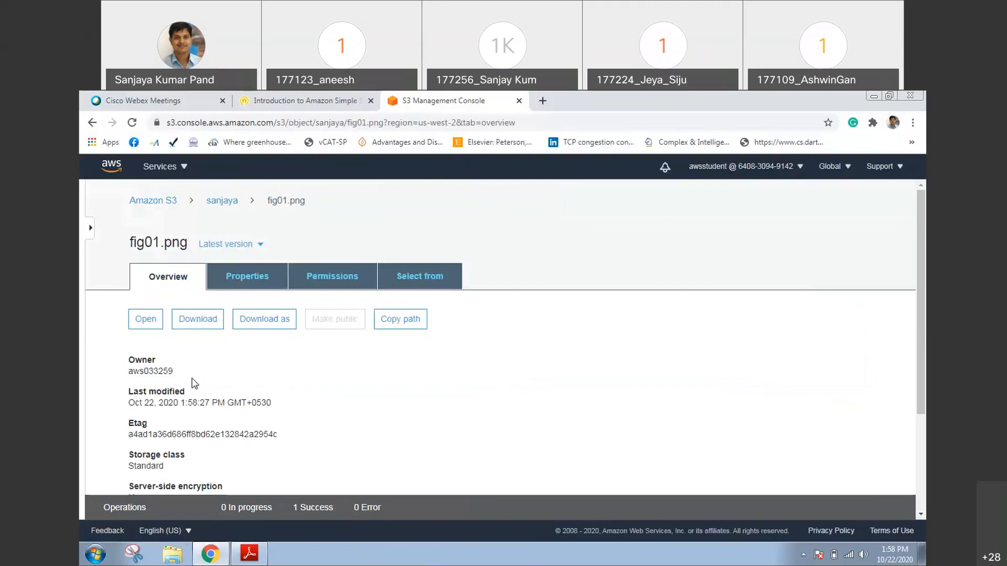
pyautogui.scroll(-1, 277, 398)
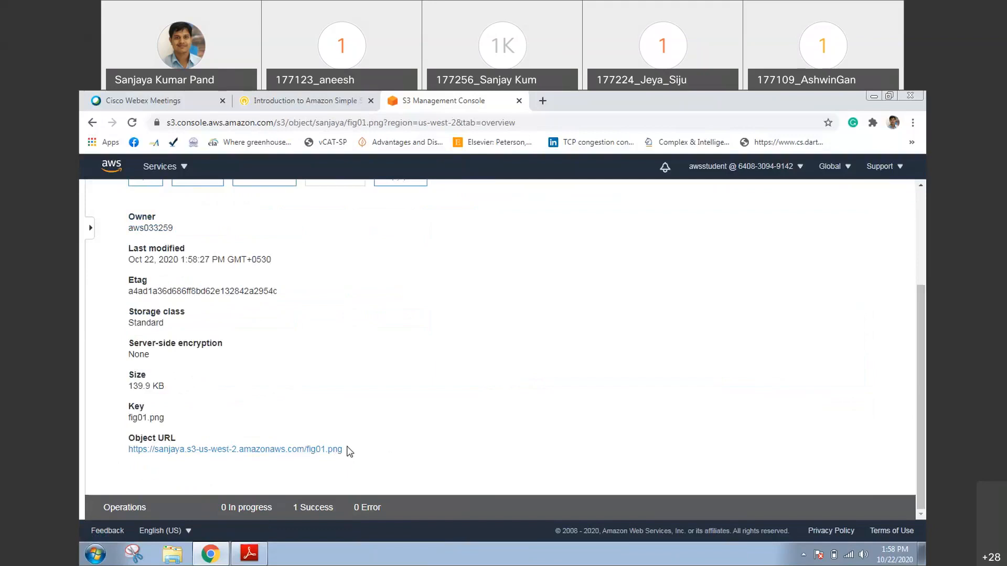
pyautogui.moveTo(347, 450); pyautogui.dragTo(128, 451)
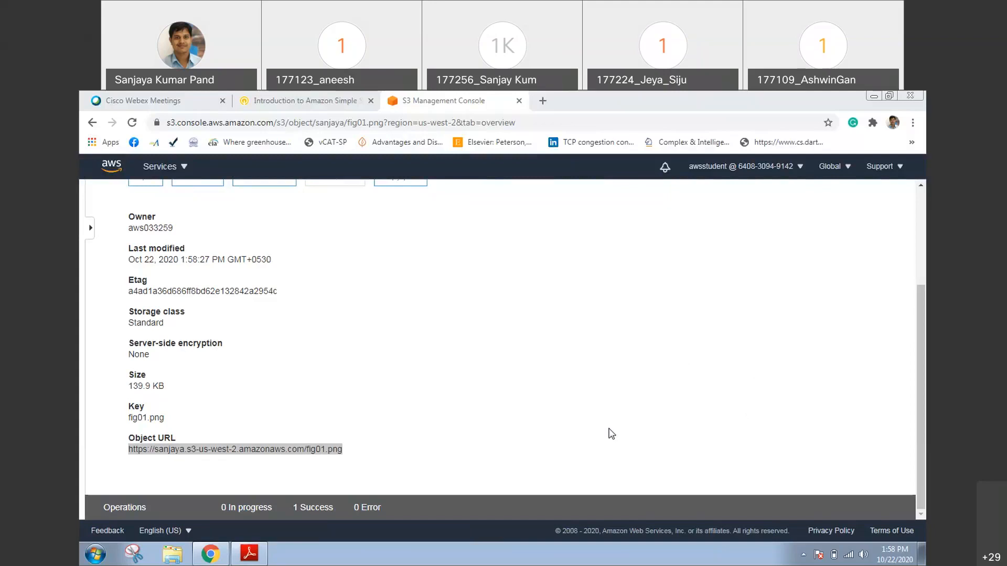
pyautogui.click(571, 405)
pyautogui.rightClick(281, 452)
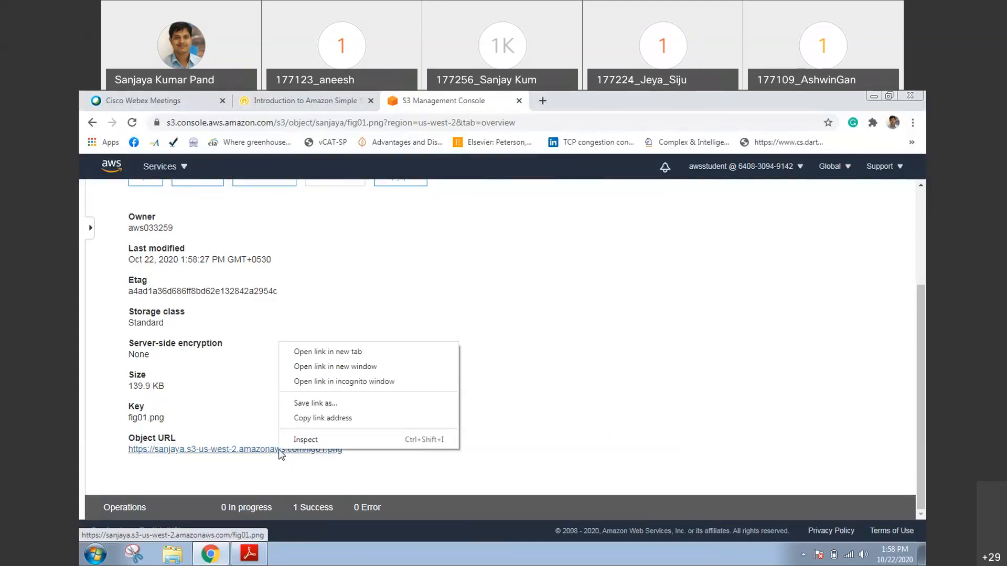
pyautogui.click(374, 354)
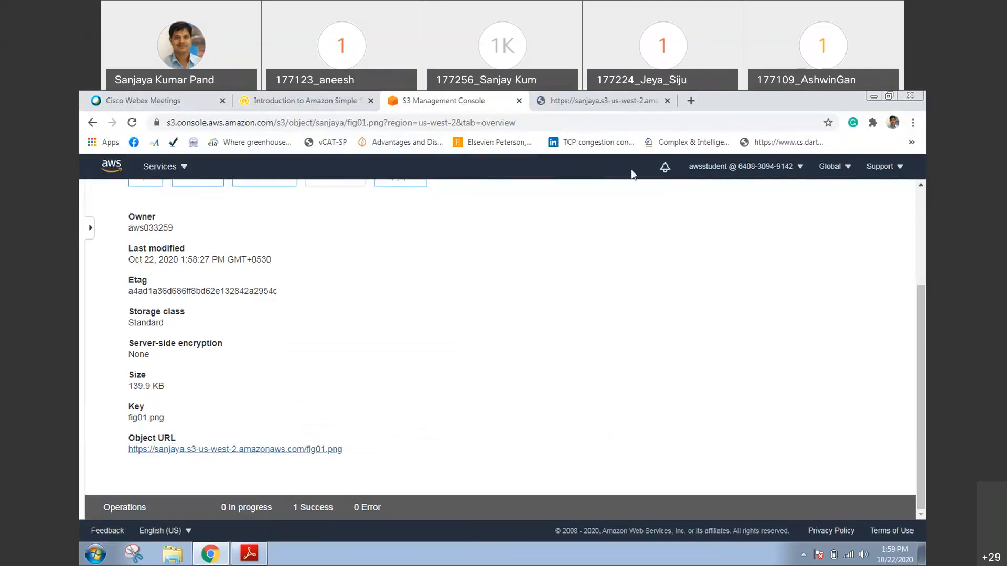
pyautogui.click(619, 100)
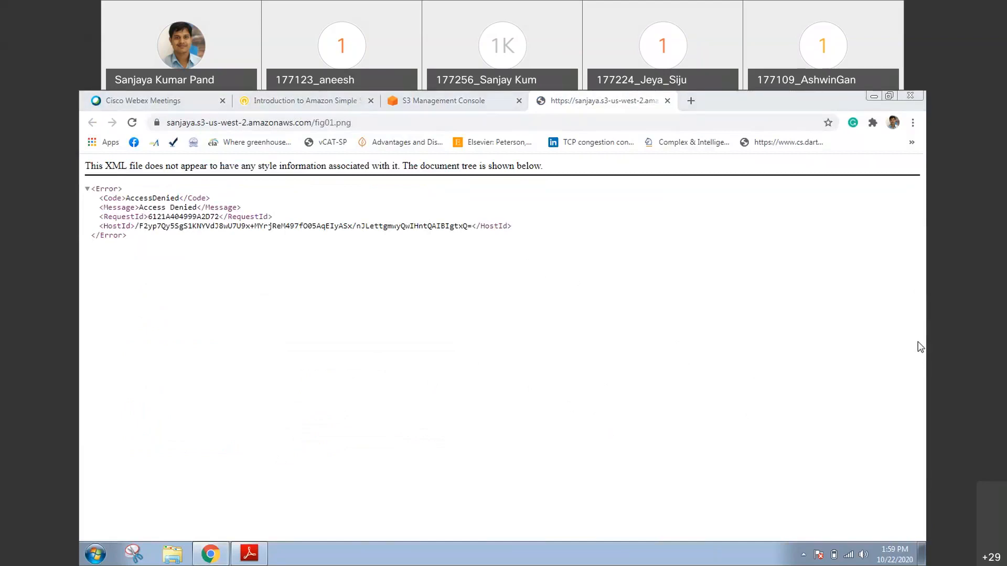
# Return to the S3 console and open the permissions of the bucket containing fig01.png
pyautogui.click(404, 105)
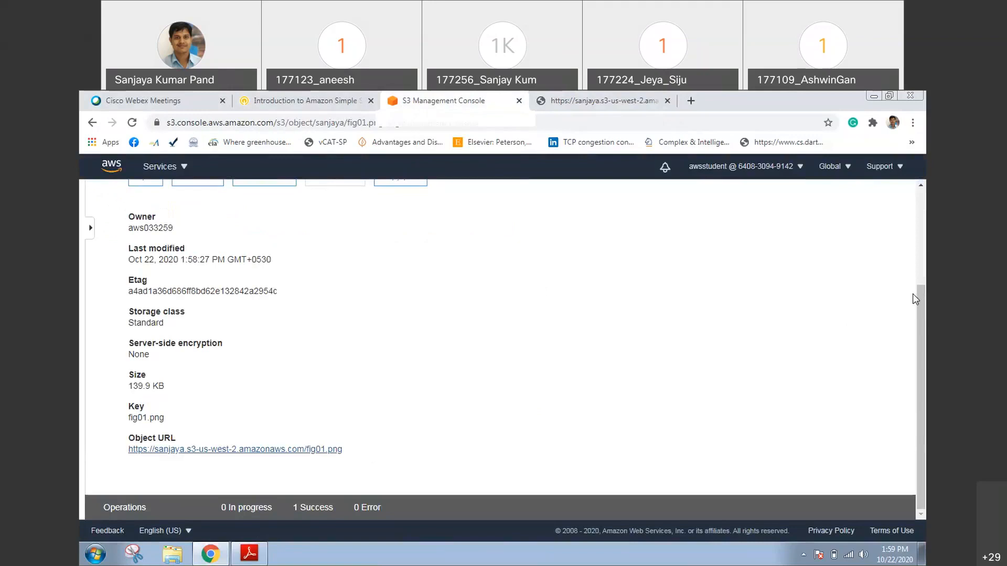
pyautogui.scroll(3, 916, 299)
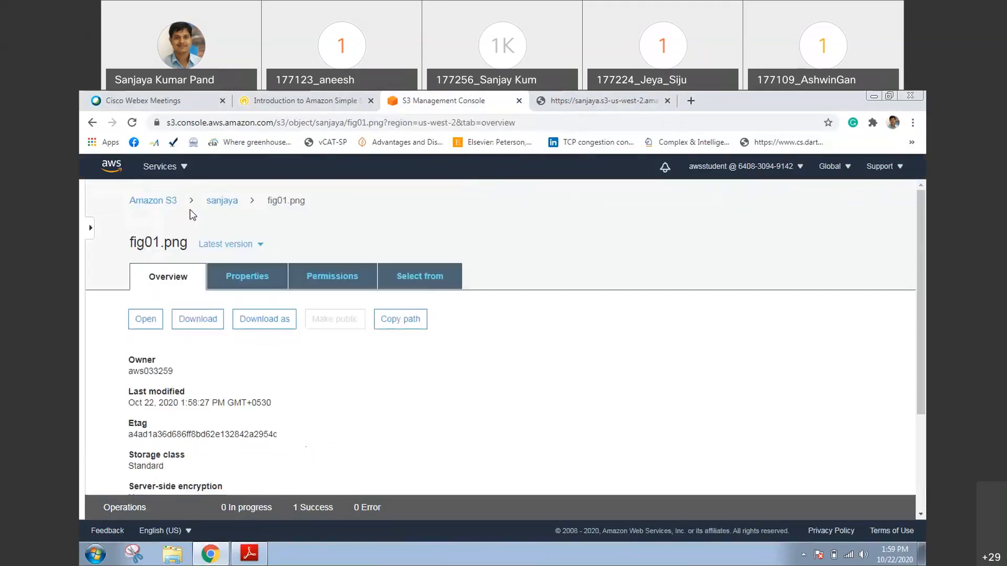
pyautogui.click(219, 208)
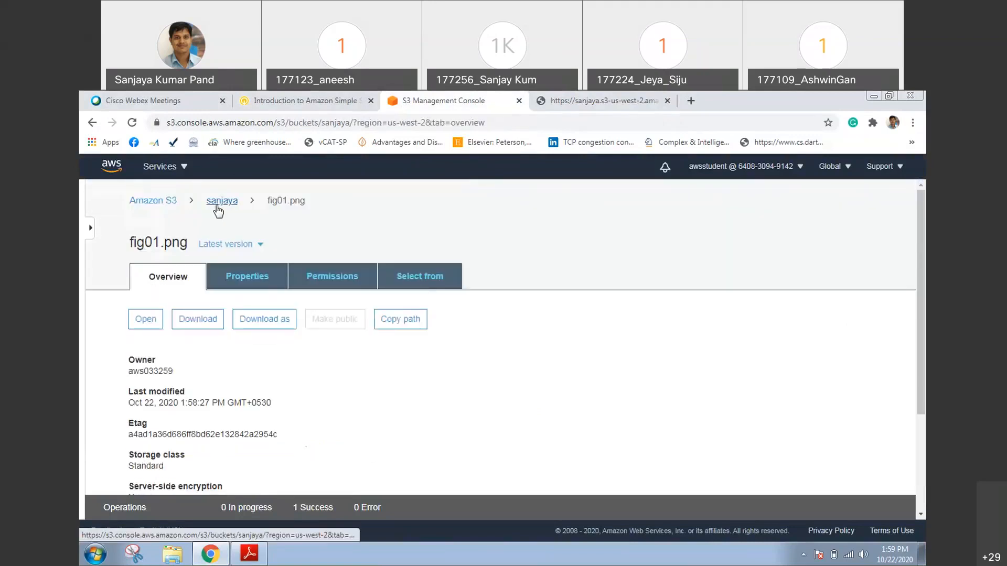
pyautogui.click(157, 204)
pyautogui.click(302, 491)
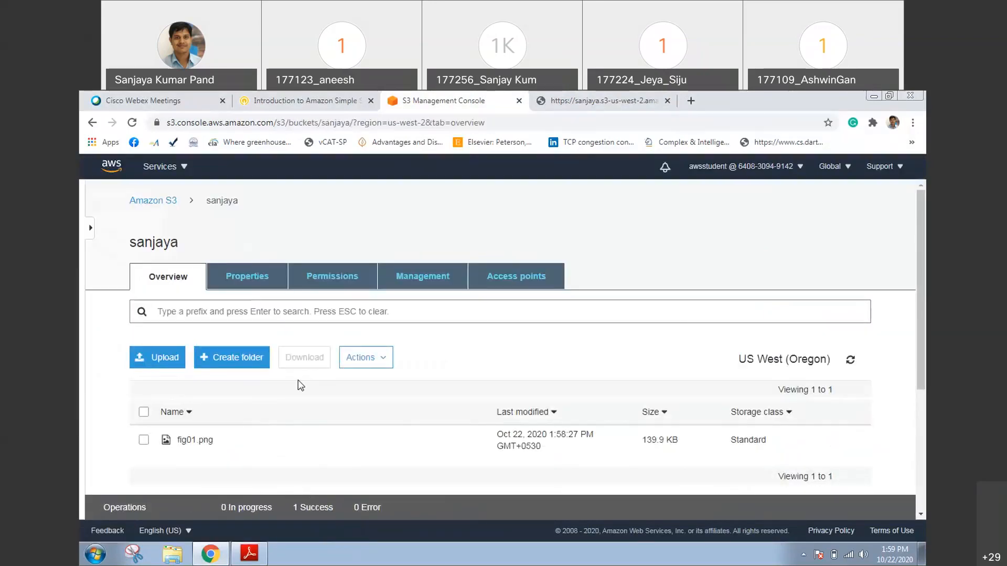
pyautogui.click(322, 285)
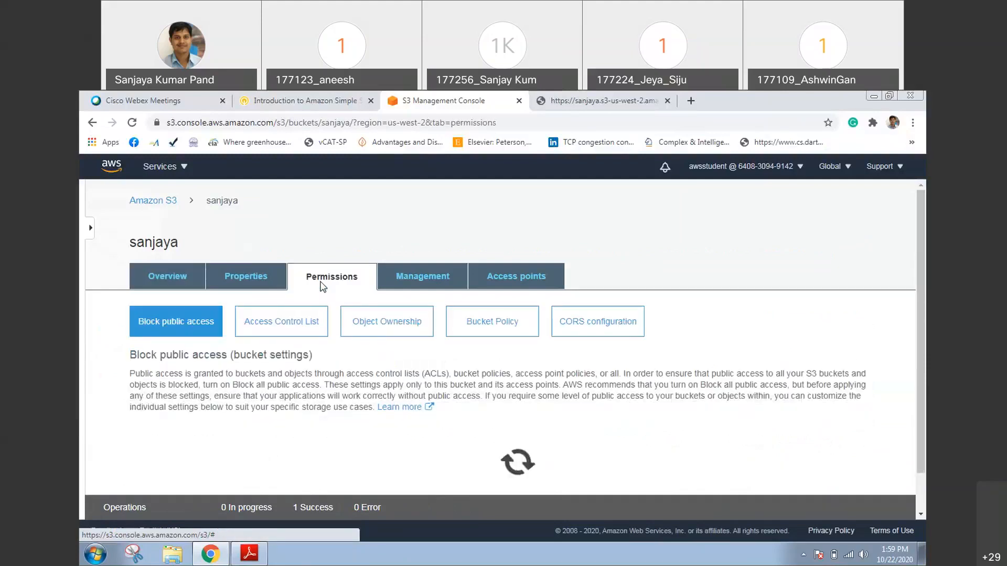
# Turn off Block all public access for the bucket, save, and approve the change by entering "confirm"
pyautogui.scroll(-3, 872, 301)
pyautogui.click(851, 273)
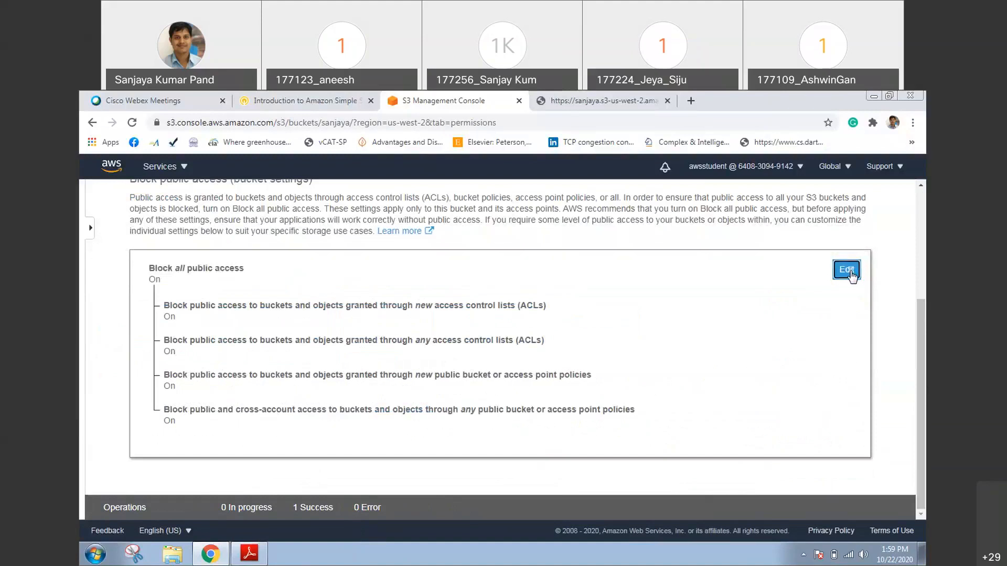
pyautogui.click(202, 270)
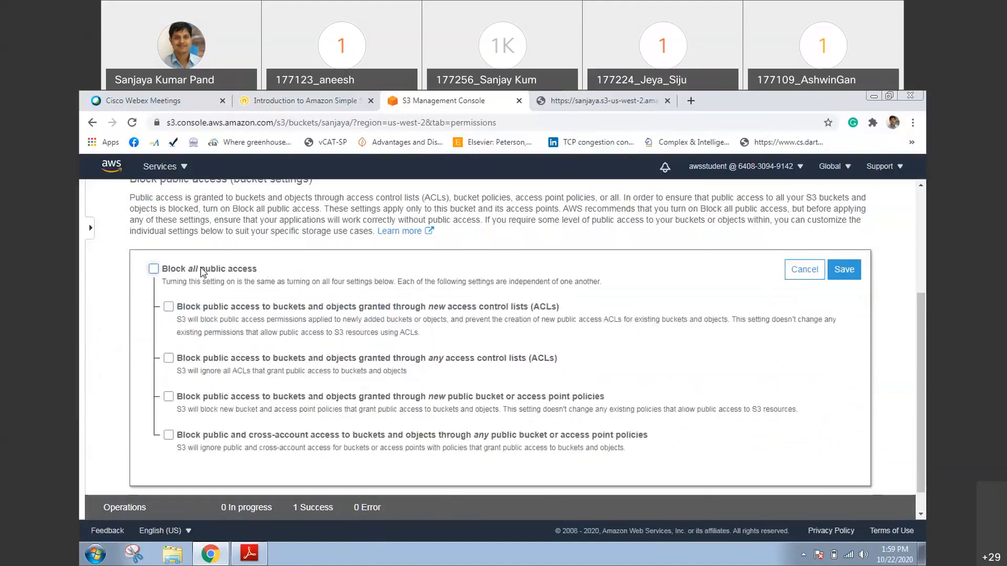
pyautogui.click(844, 269)
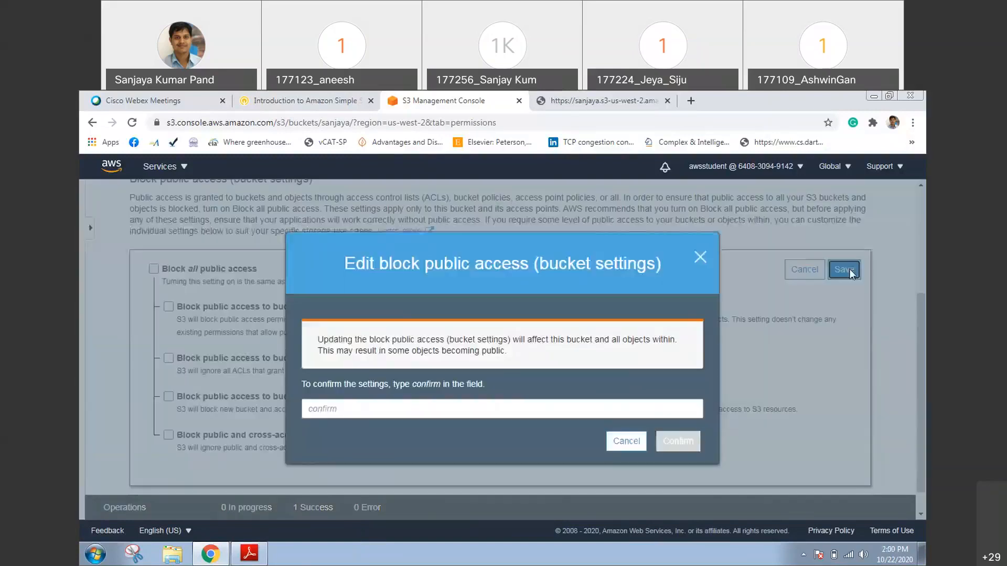
pyautogui.write('confirm')
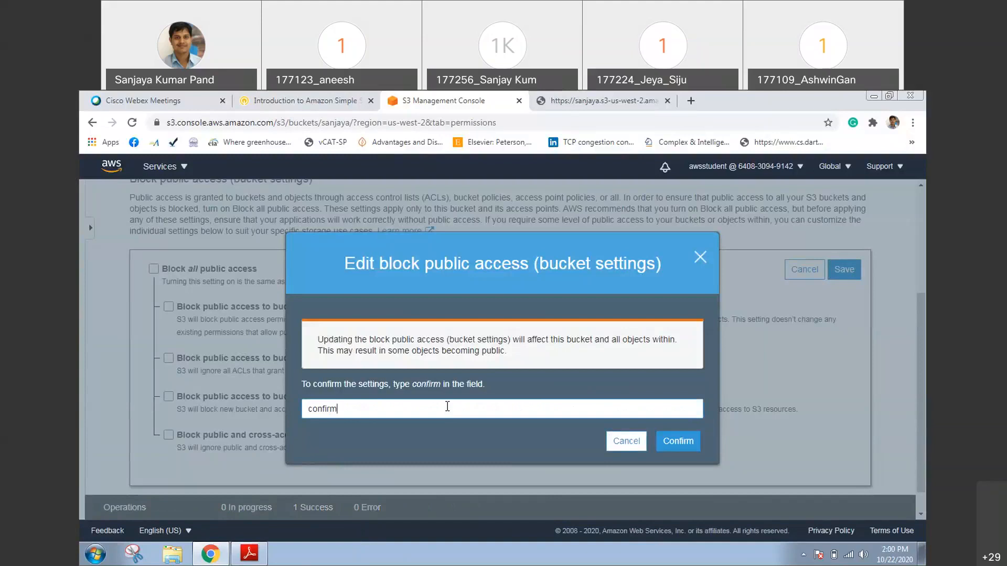
pyautogui.click(674, 445)
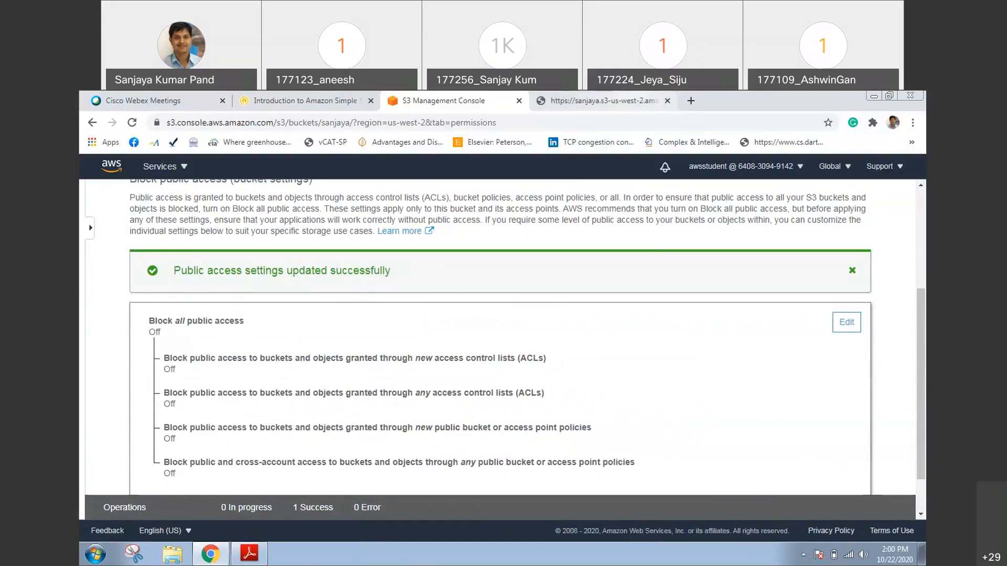
# Reload the fig01.png object URL to test public access, and return to the bucket's permissions in the S3 console
pyautogui.click(603, 101)
pyautogui.press('F5')
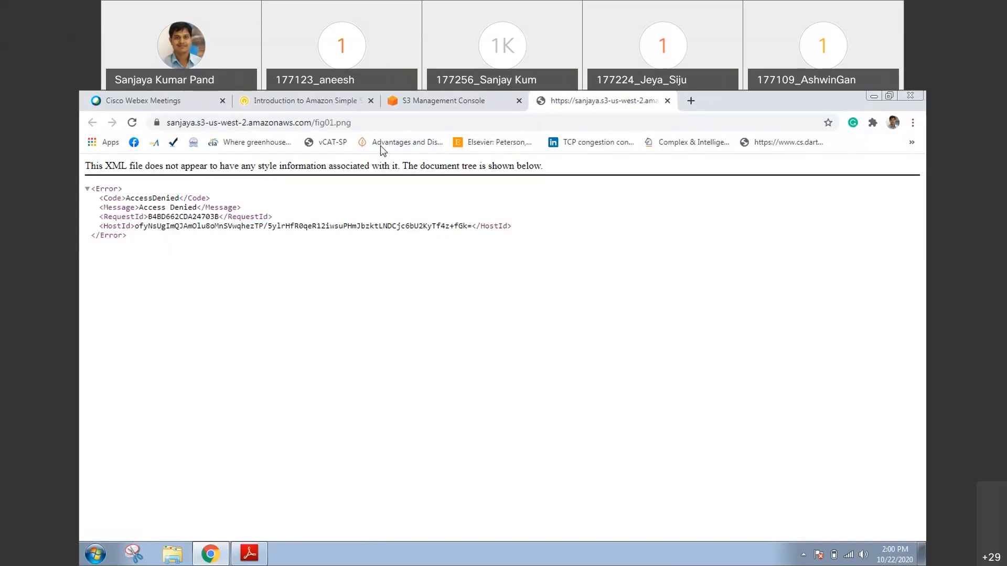
pyautogui.click(419, 101)
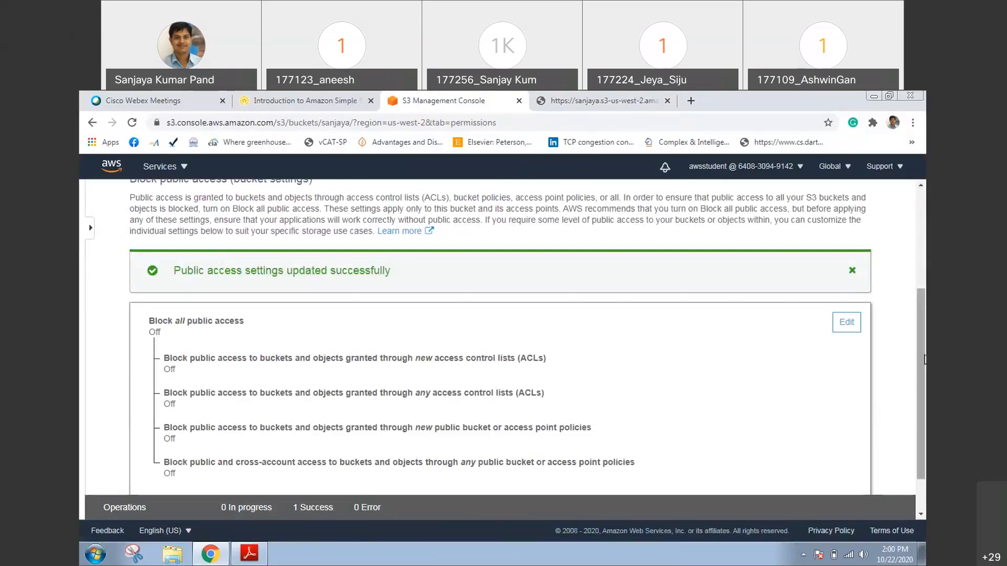
pyautogui.scroll(4, 367, 277)
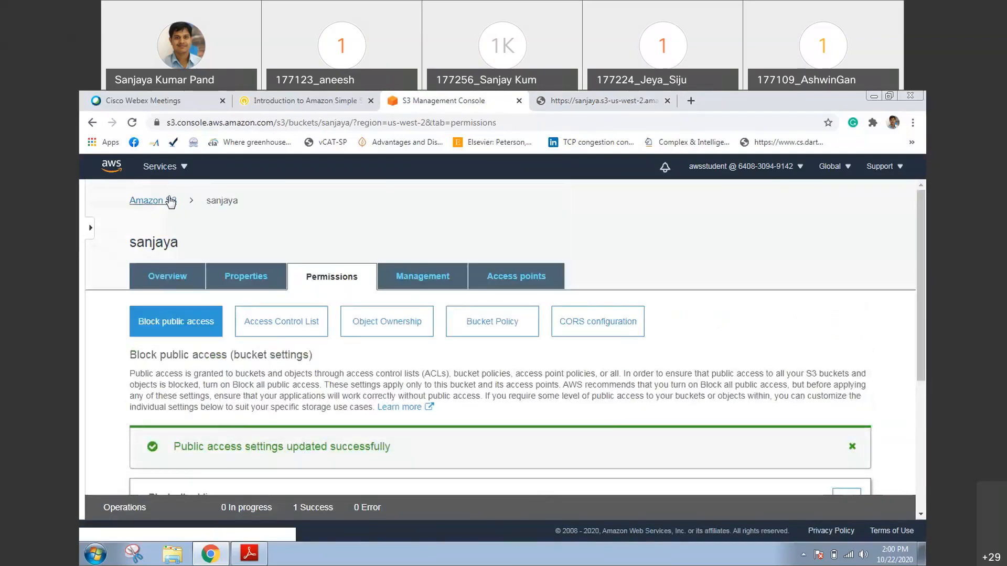
# Return to the bucket's file list, open fig01.png and show that object's permissions
pyautogui.click(159, 284)
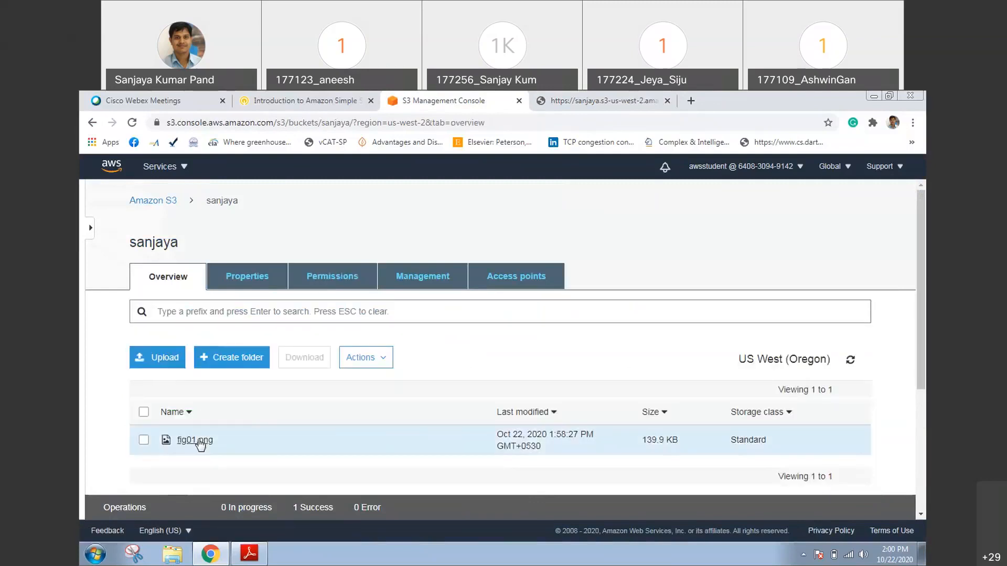
pyautogui.click(199, 442)
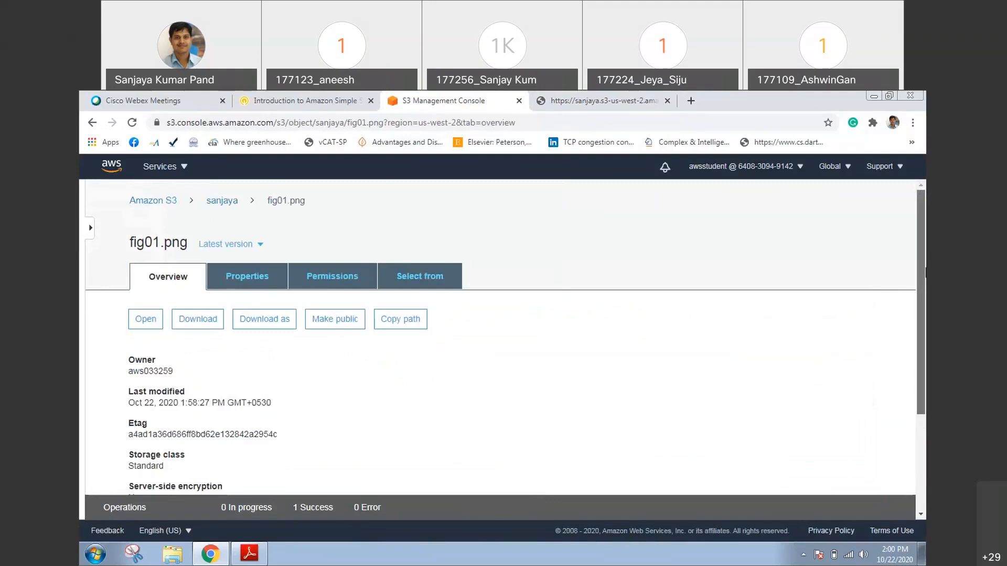
pyautogui.moveTo(924, 273); pyautogui.dragTo(923, 323)
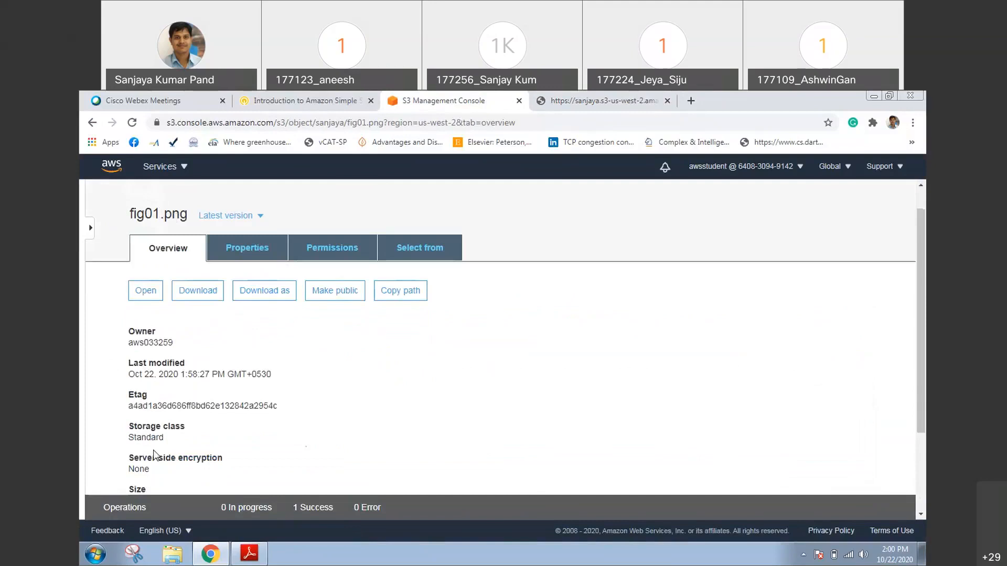
pyautogui.click(320, 257)
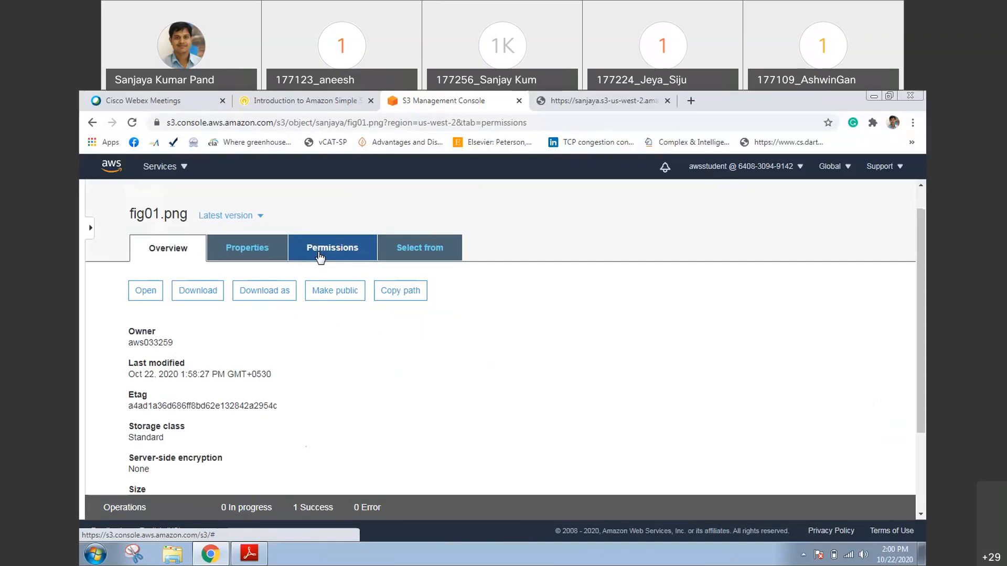
# Grant the Everyone group public access to fig01.png with Read object and Read object permissions, and save
pyautogui.scroll(-1, 899, 333)
pyautogui.click(155, 441)
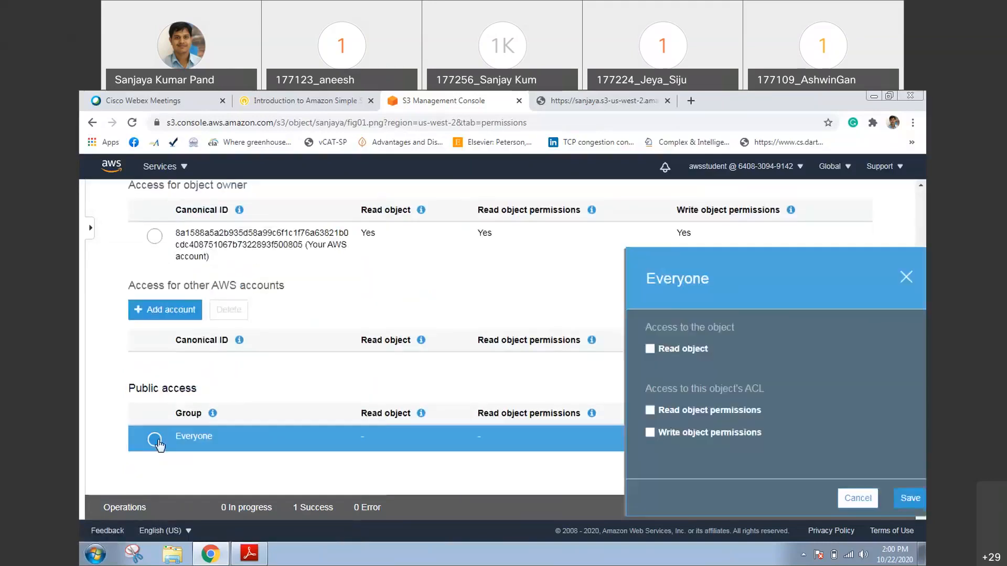
pyautogui.click(618, 350)
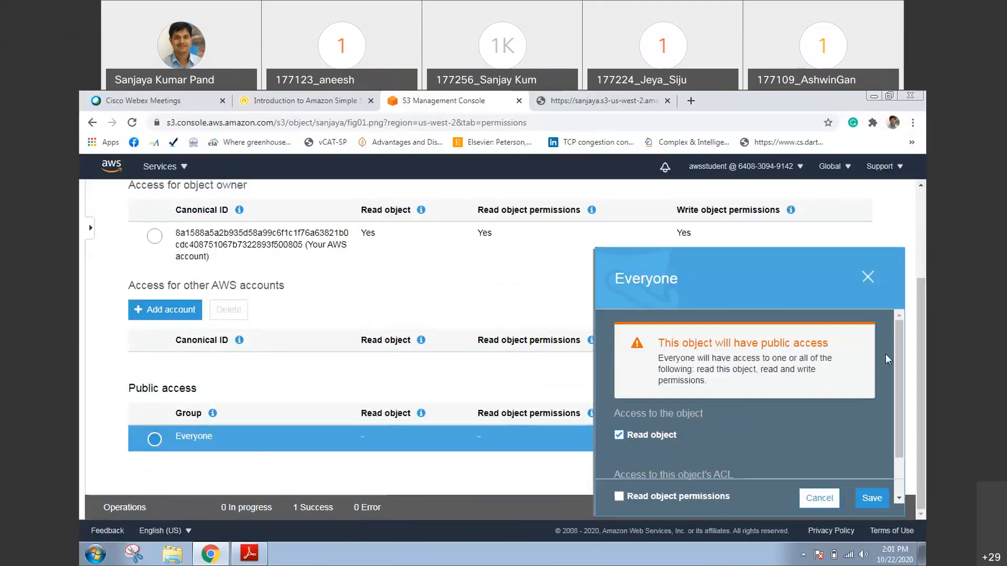
pyautogui.scroll(-1, 885, 354)
pyautogui.click(620, 449)
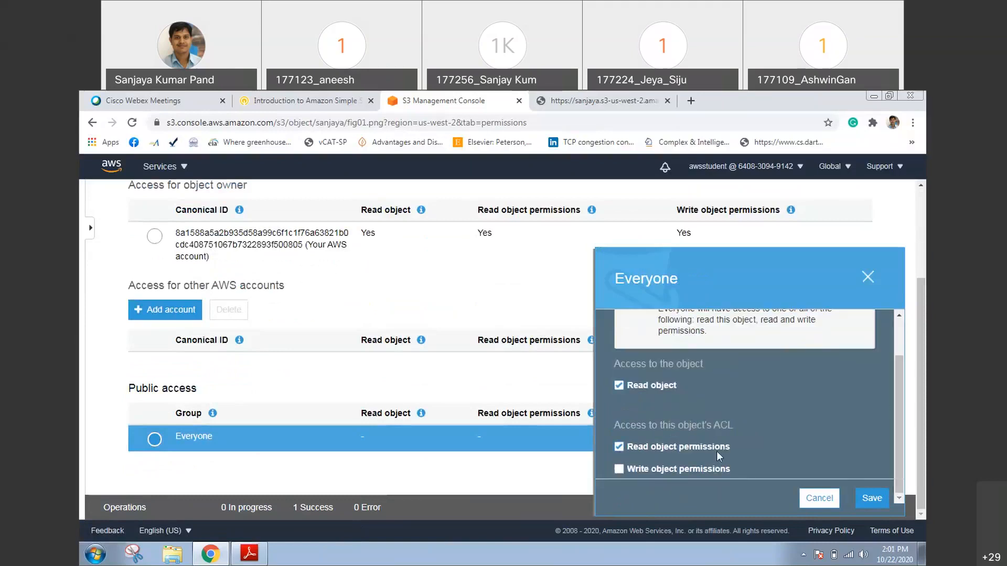
pyautogui.click(868, 500)
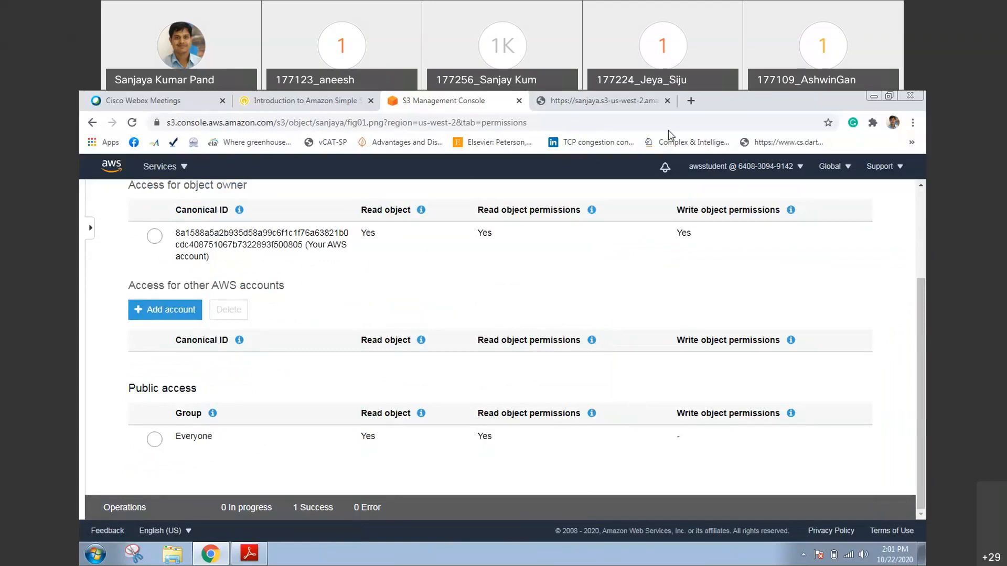
# Switch to the browser tab with the fig01.png object URL and reload it to check public access
pyautogui.click(619, 101)
pyautogui.press('F5')
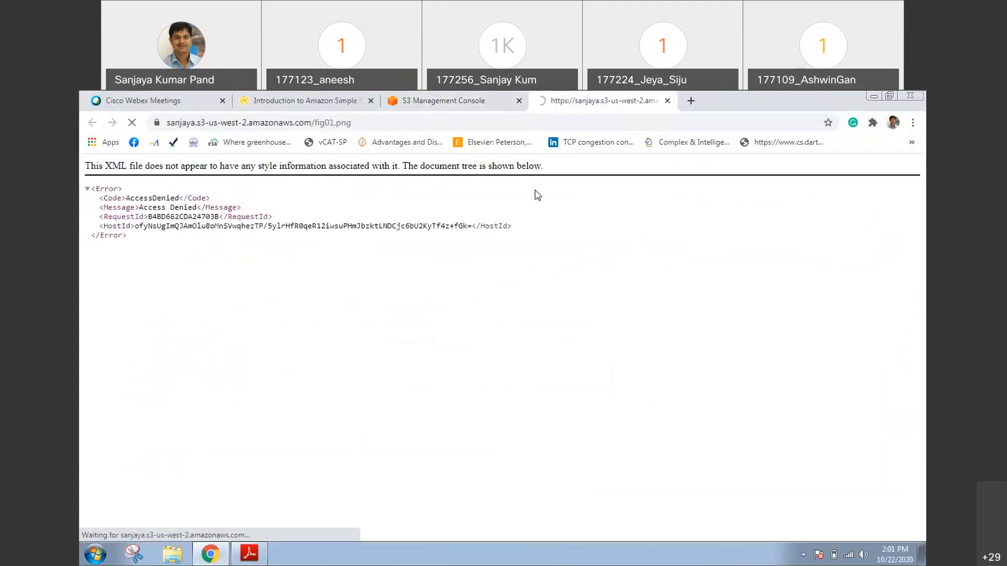
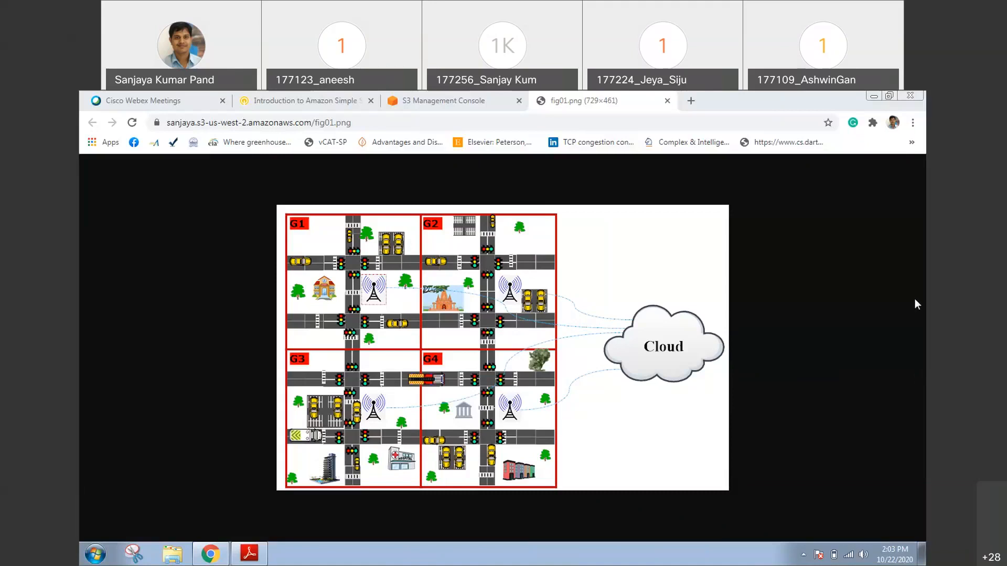
# Return to the bucket's file list in the S3 console and start an upload, opening the file chooser
pyautogui.click(393, 103)
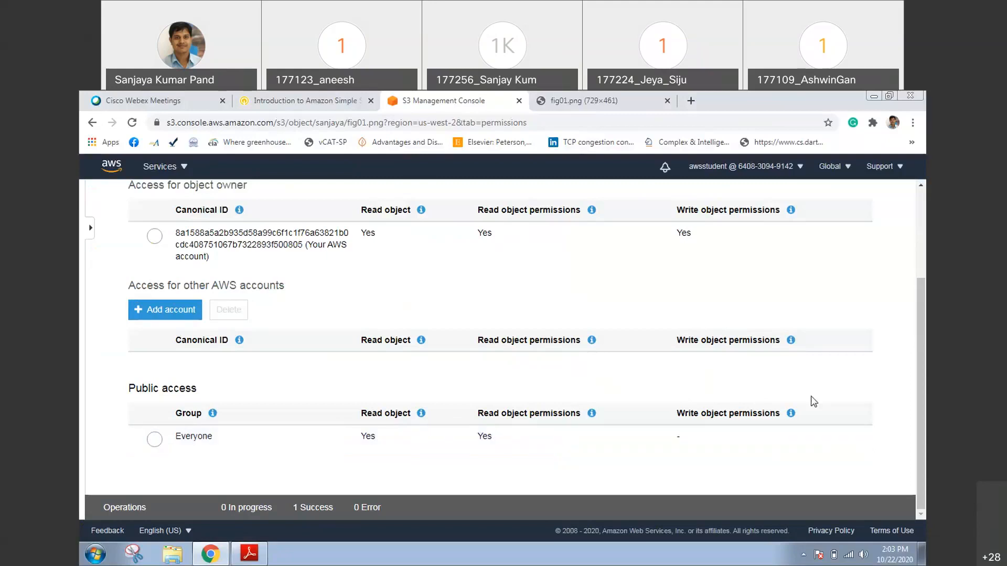
pyautogui.moveTo(925, 352); pyautogui.dragTo(913, 225)
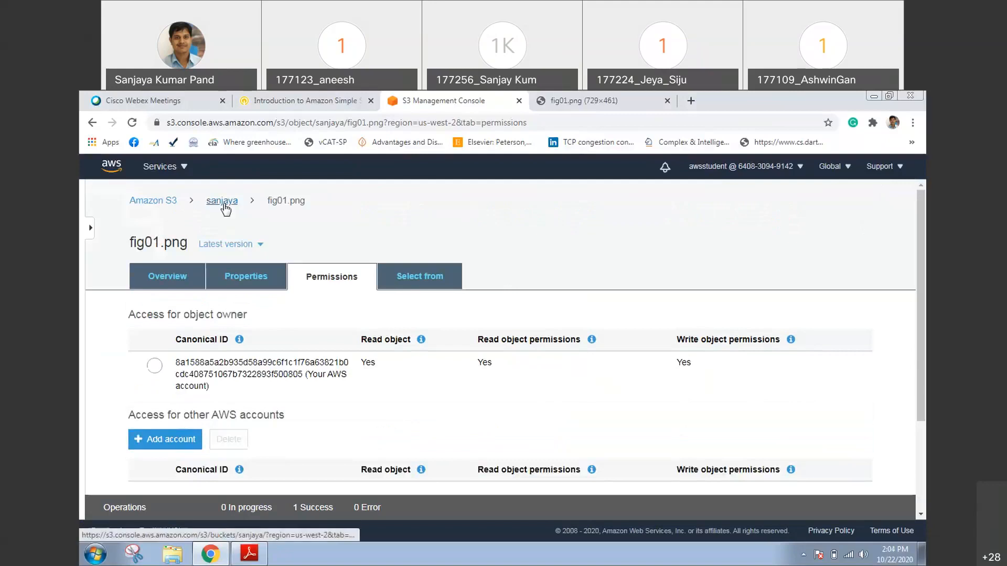
pyautogui.click(223, 202)
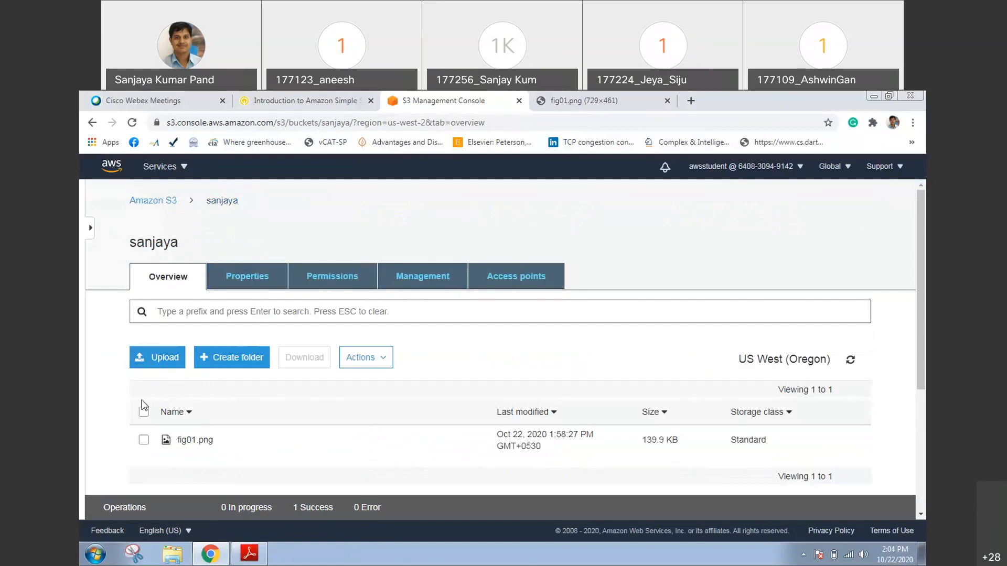
pyautogui.click(153, 361)
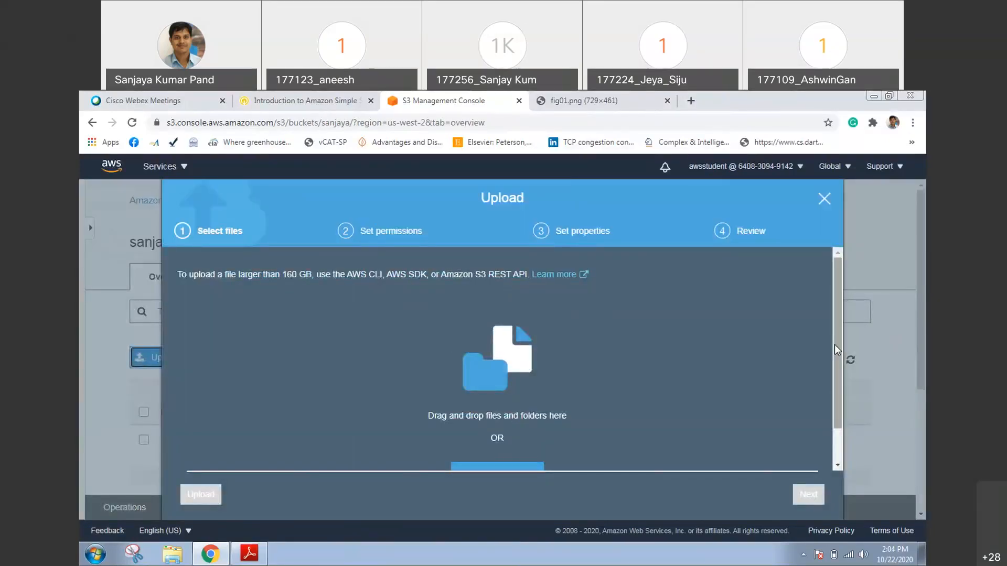
pyautogui.moveTo(835, 345); pyautogui.dragTo(735, 417)
pyautogui.click(517, 429)
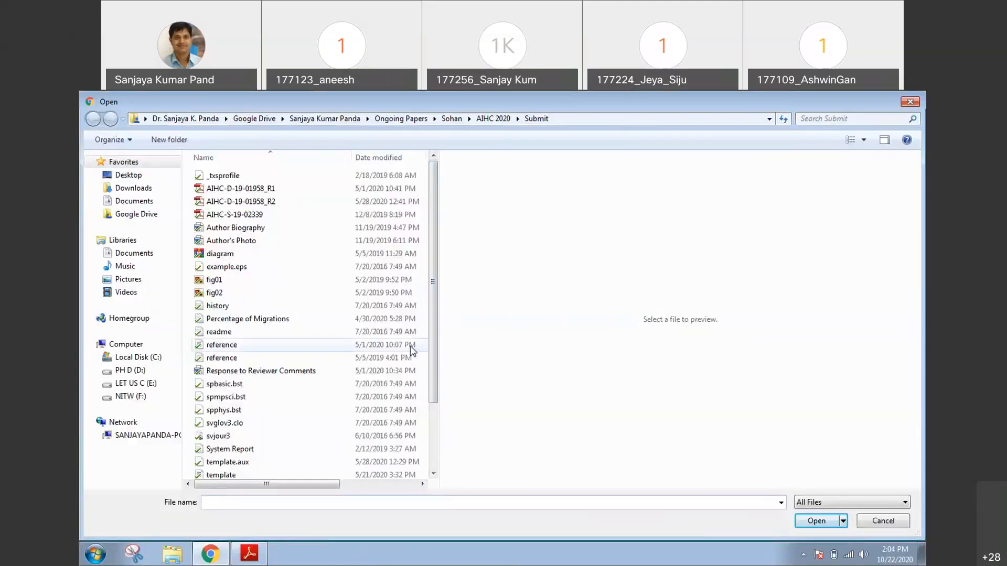
# Copy the history text file from the Submit folder to the Desktop and rename the copy as nitw
pyautogui.click(261, 306)
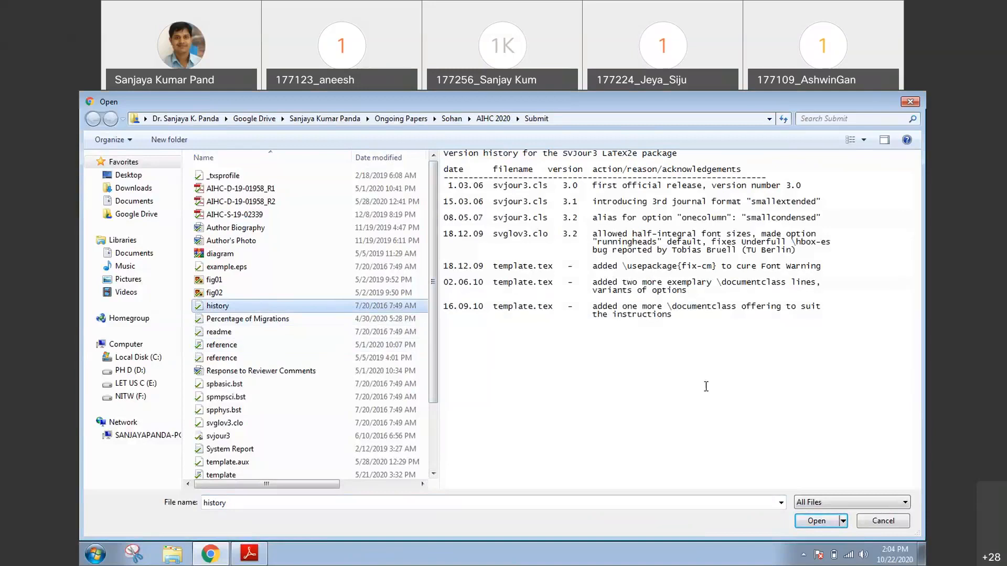
pyautogui.rightClick(231, 306)
pyautogui.click(281, 465)
pyautogui.click(111, 179)
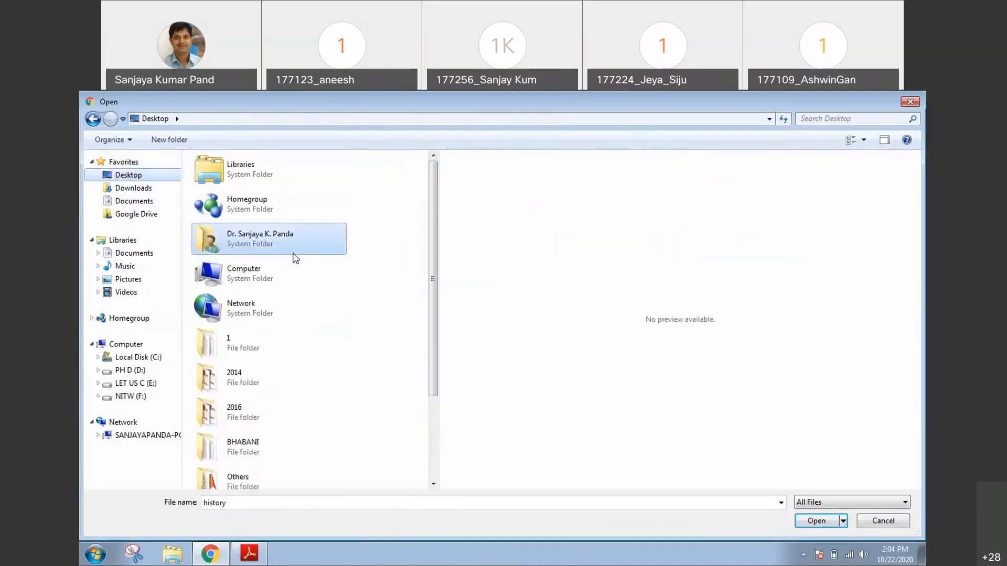
pyautogui.hotkey('ctrl', 'v')
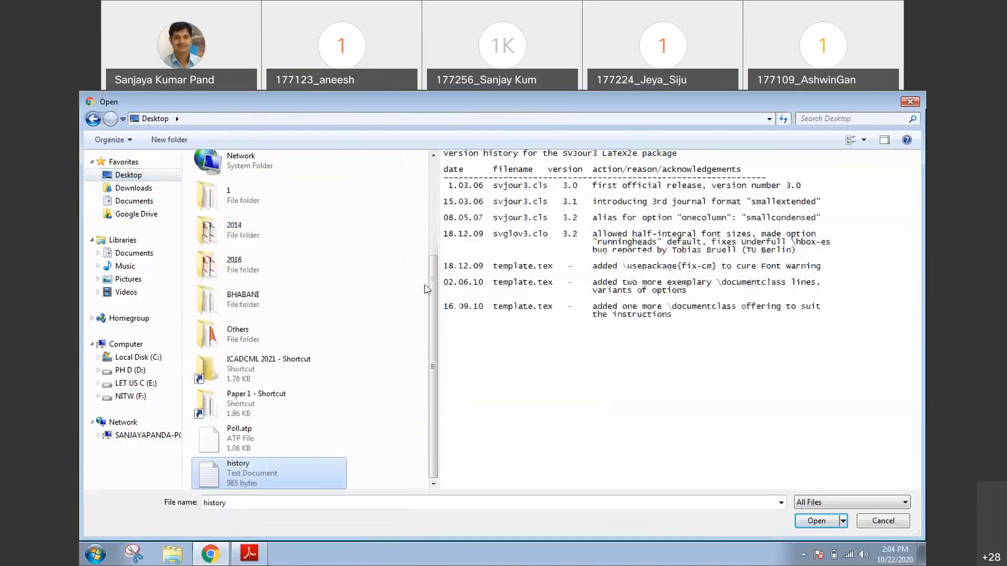
pyautogui.rightClick(288, 471)
pyautogui.click(322, 442)
pyautogui.write('nitw')
pyautogui.press('Return')
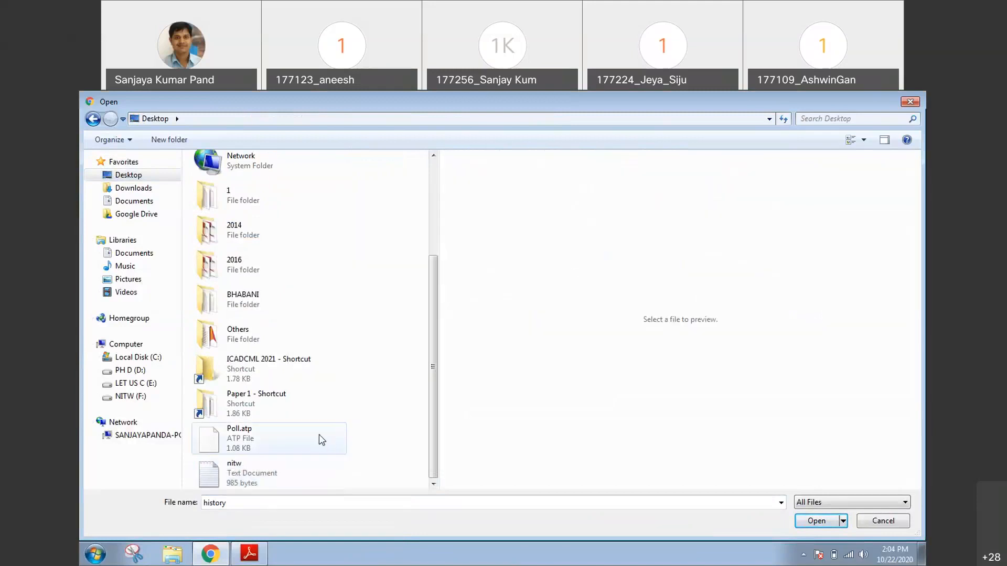
# Open the nitw text file for editing, replace its whole content with "NIT Warangal", save and close it
pyautogui.click(245, 474)
pyautogui.rightClick(244, 475)
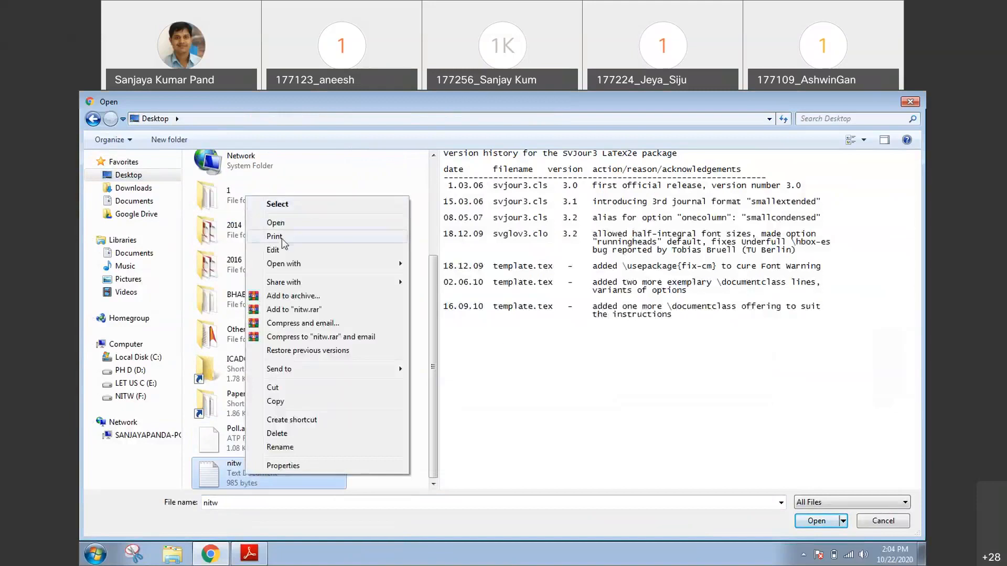
pyautogui.click(273, 250)
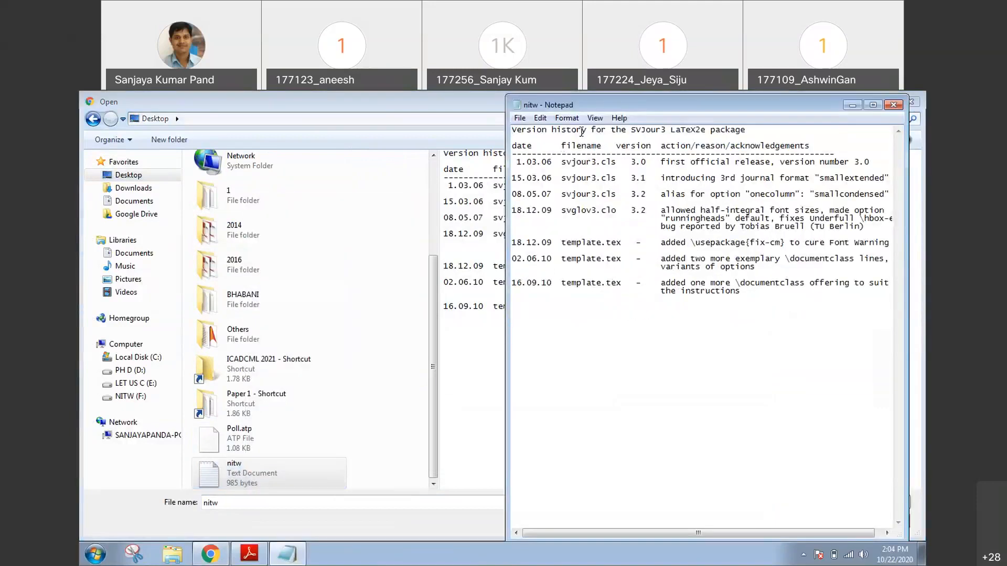
pyautogui.hotkey('ctrl', 'a')
pyautogui.write('NIT warangal')
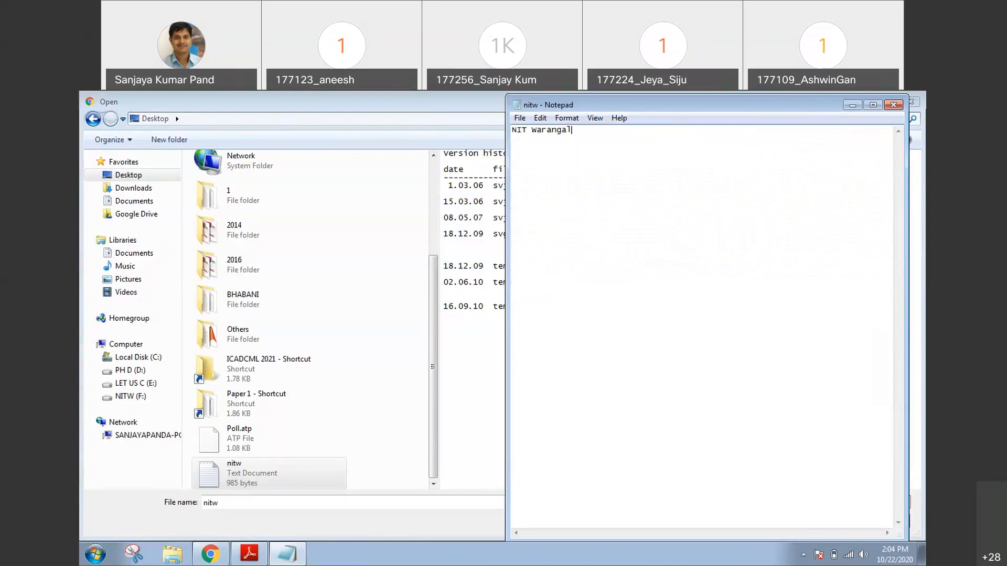
pyautogui.hotkey('ctrl', 's')
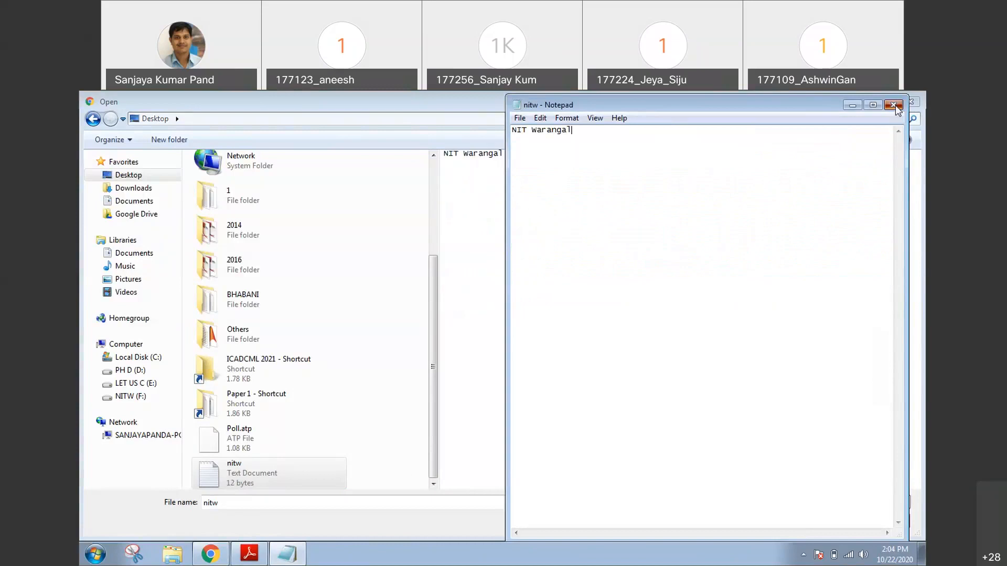
pyautogui.click(894, 106)
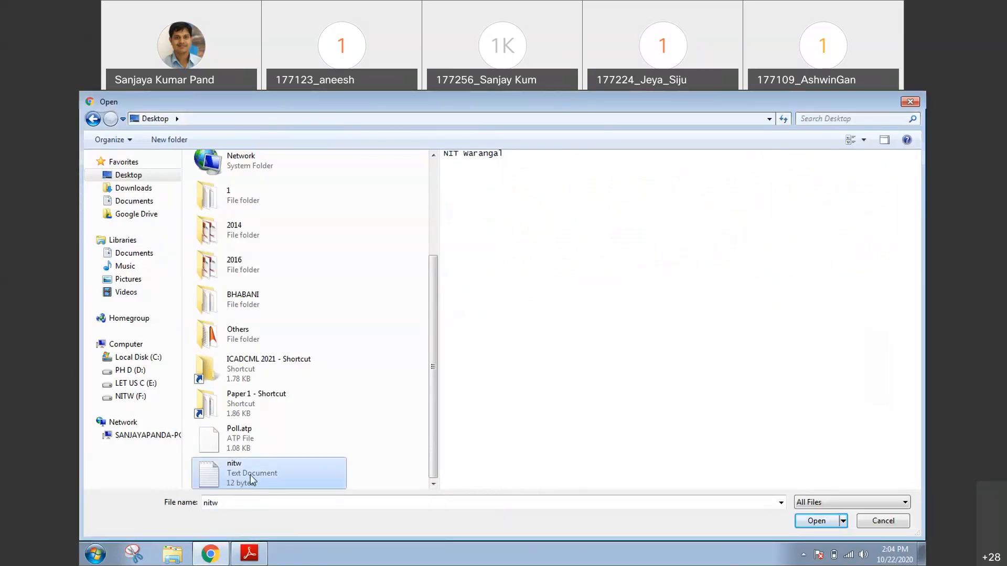
# Upload nitw.txt from the Desktop to the bucket and open the uploaded object's overview
pyautogui.doubleClick(251, 474)
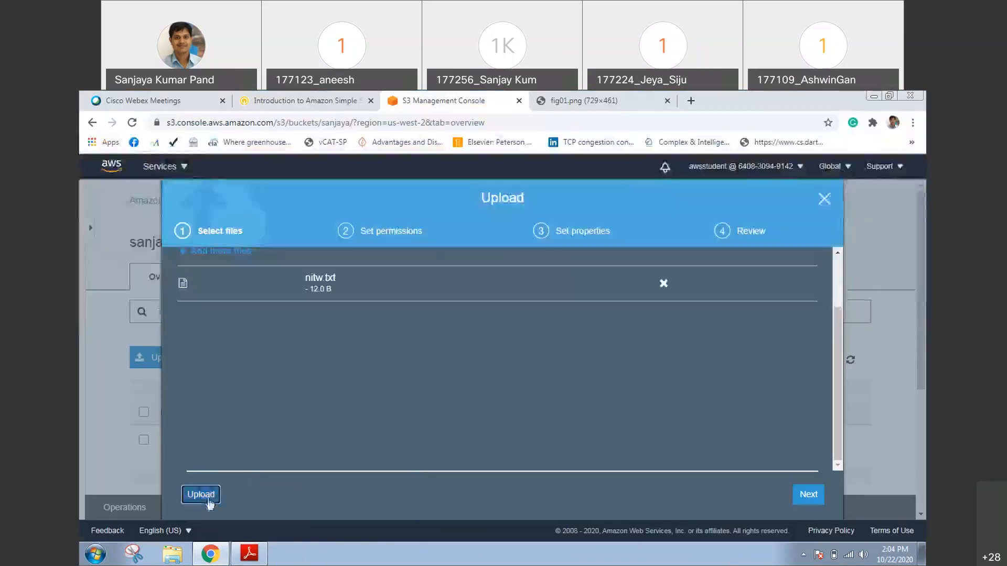
pyautogui.click(206, 499)
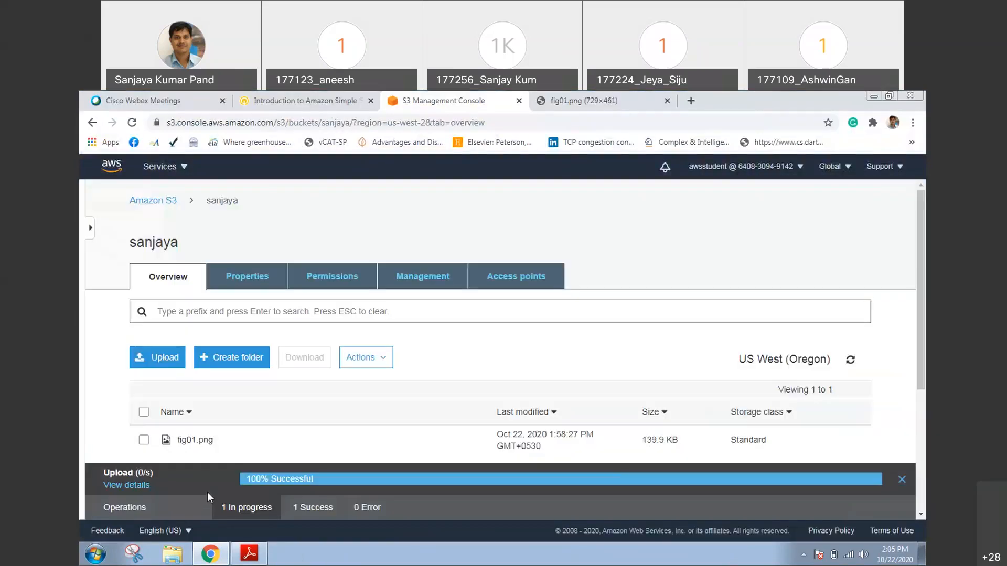
pyautogui.click(193, 471)
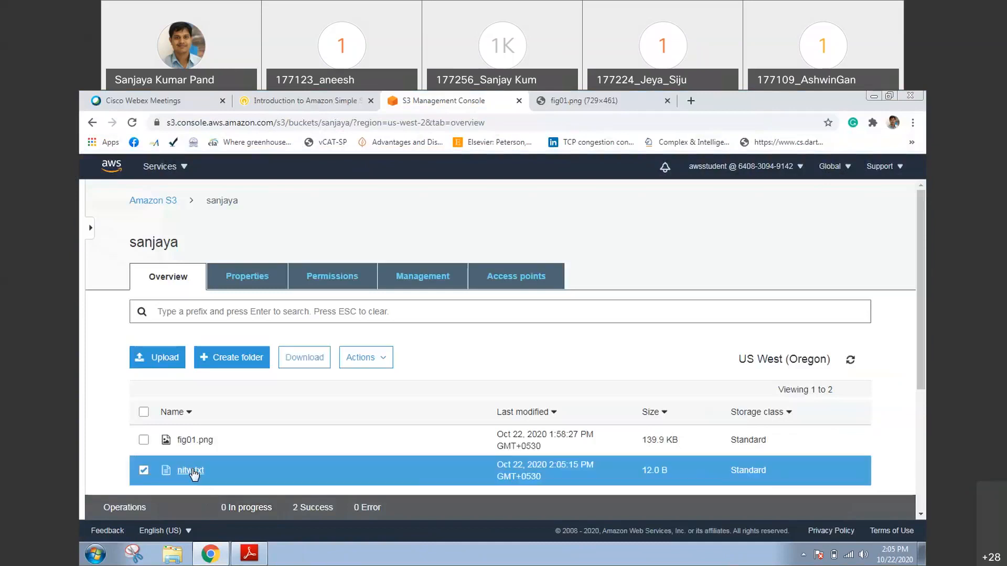
pyautogui.click(193, 471)
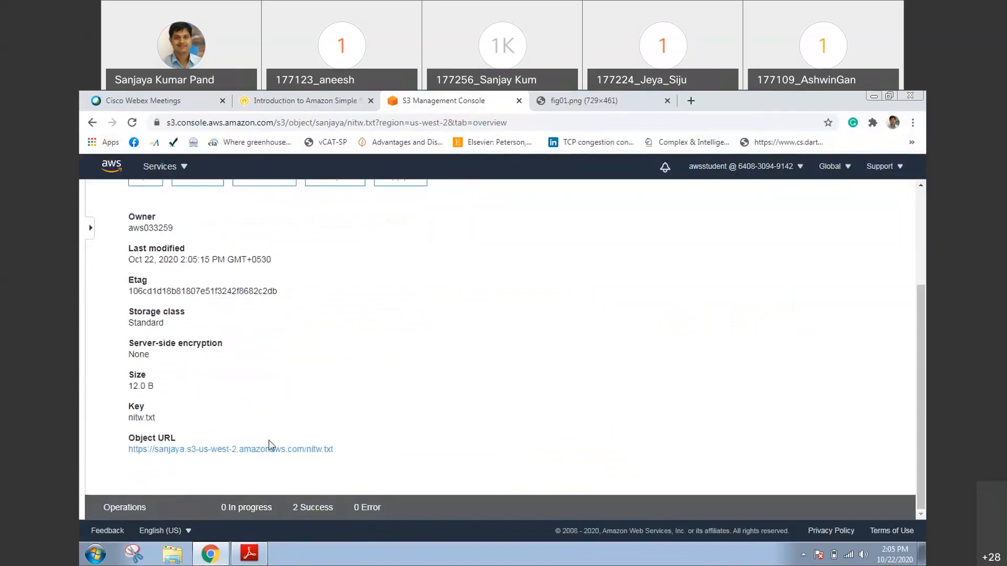
# Open the nitw.txt object URL in a new browser tab to test public access, and compare it with the fig01.png tab
pyautogui.moveTo(338, 451); pyautogui.dragTo(132, 457)
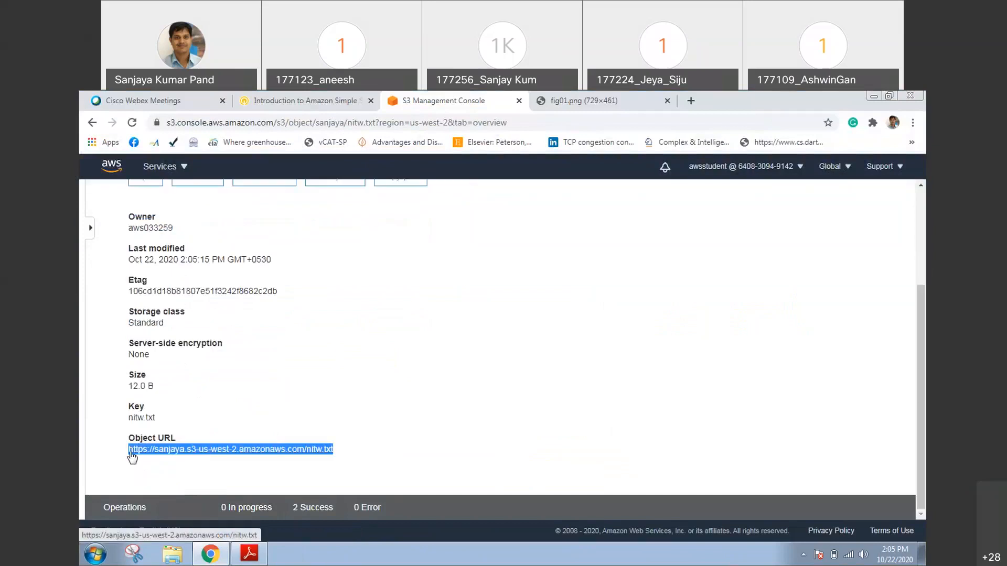
pyautogui.rightClick(160, 453)
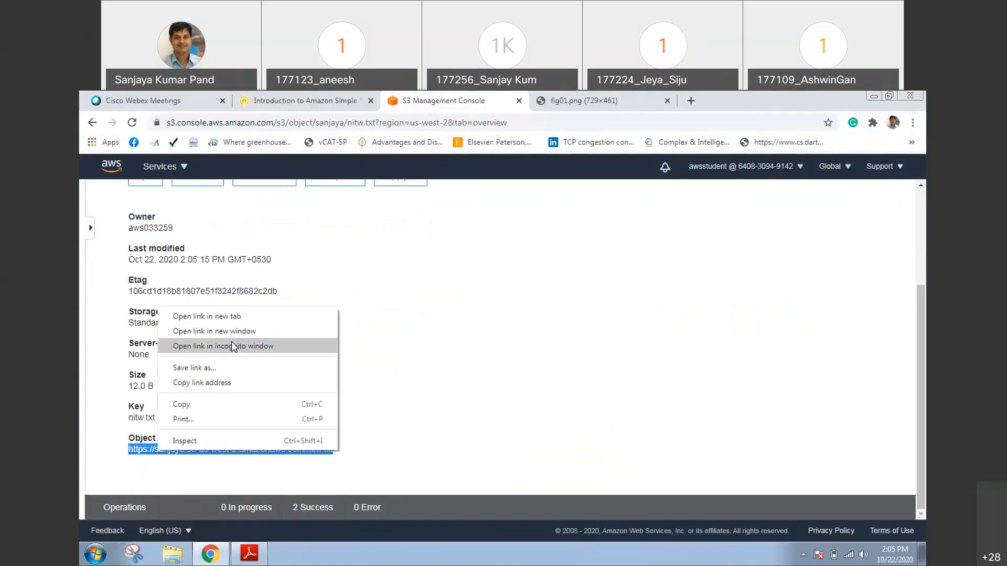
pyautogui.click(259, 317)
pyautogui.click(734, 101)
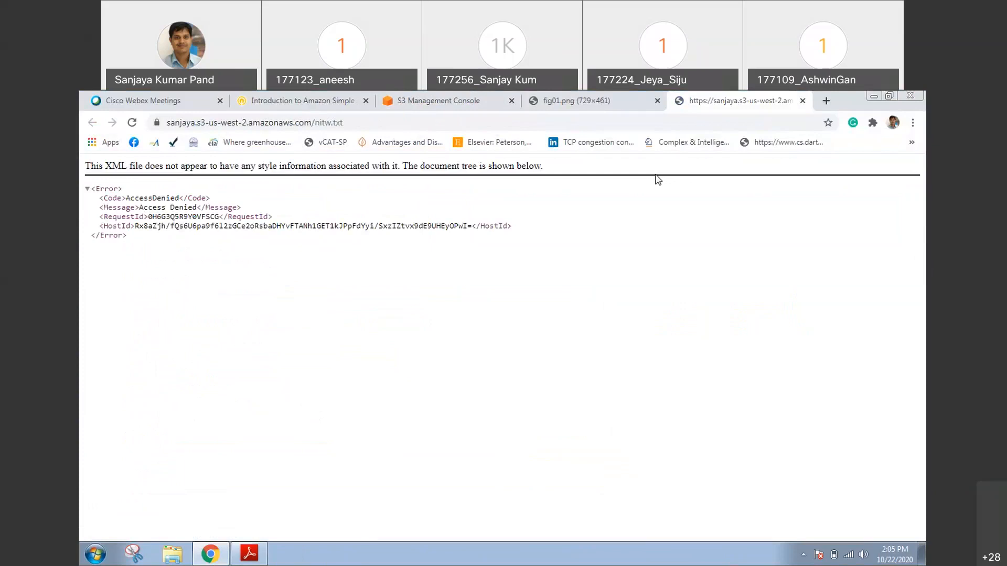
pyautogui.click(592, 101)
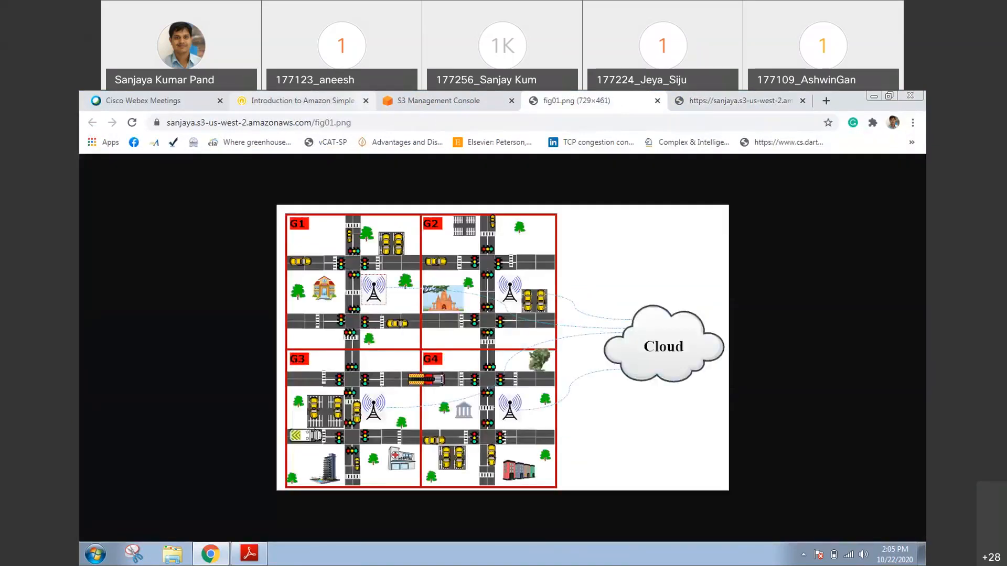
# In the S3 console, grant the Everyone group Read object and Read object permissions on nitw.txt, and save
pyautogui.click(441, 100)
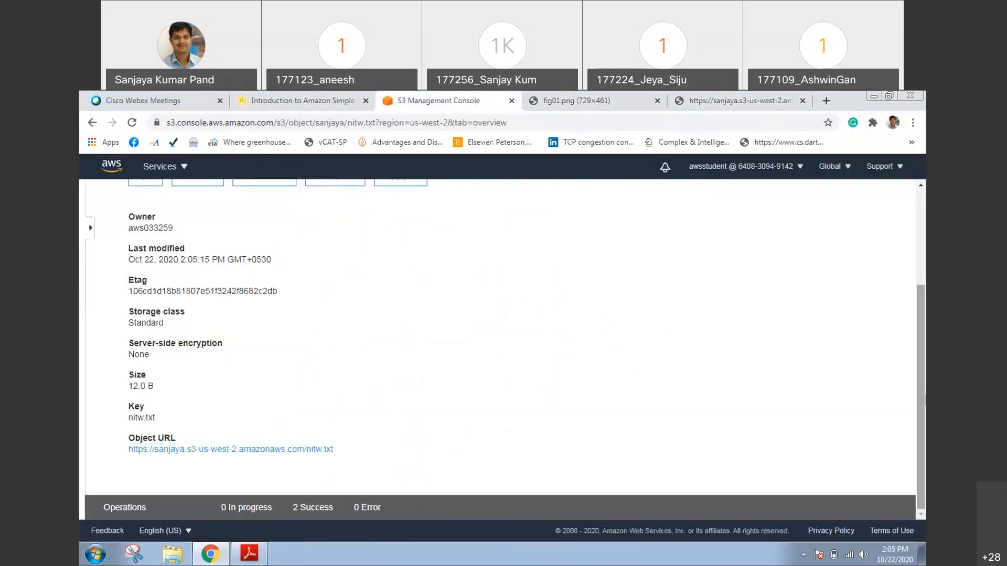
pyautogui.scroll(2, 670, 310)
pyautogui.click(332, 231)
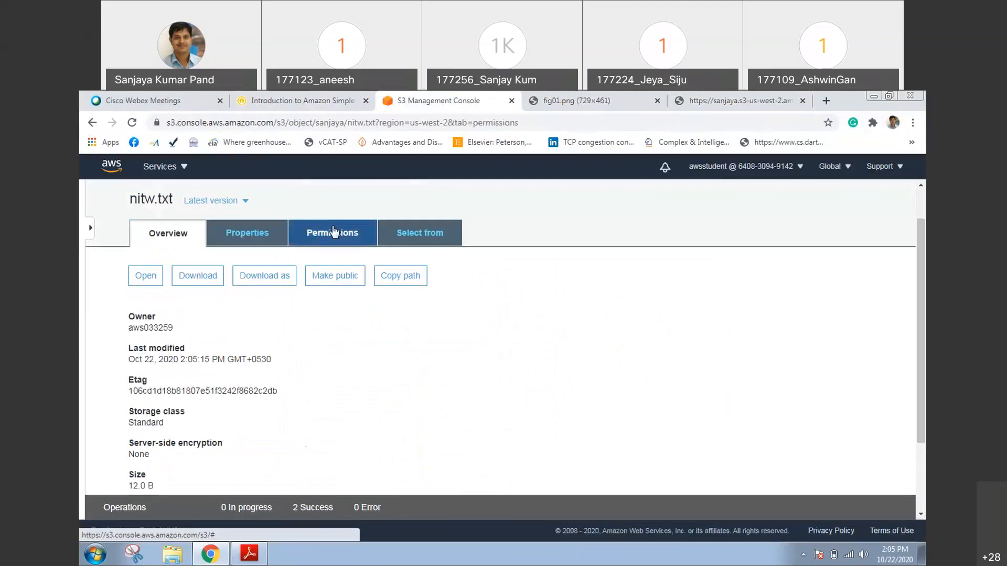
pyautogui.scroll(-2, 508, 268)
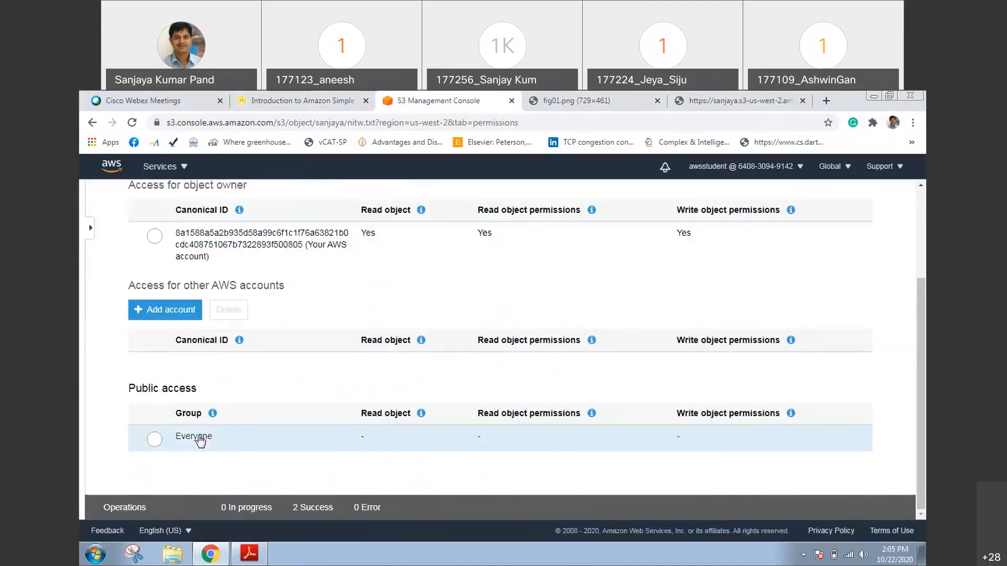
pyautogui.click(197, 438)
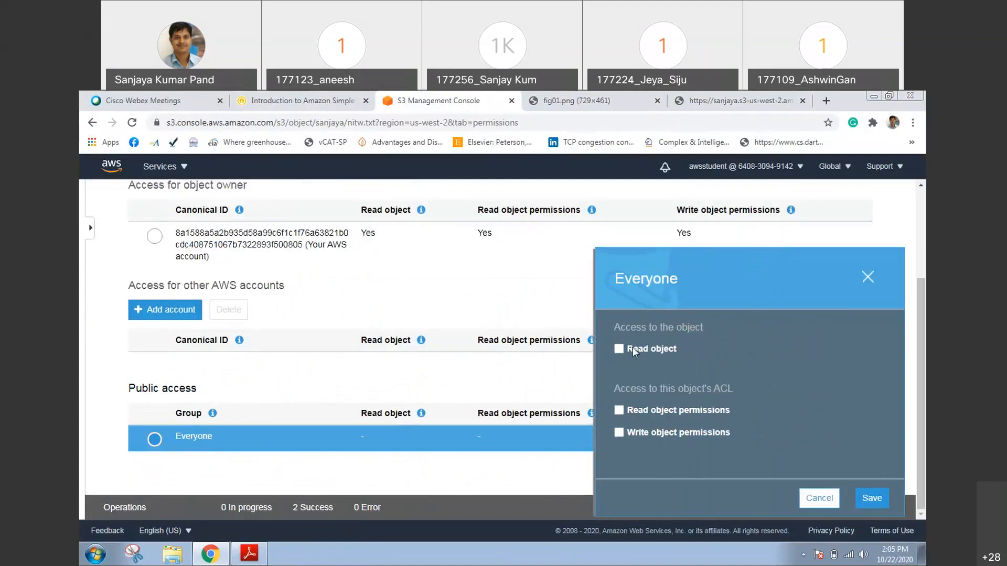
pyautogui.click(633, 347)
pyautogui.scroll(-1, 603, 452)
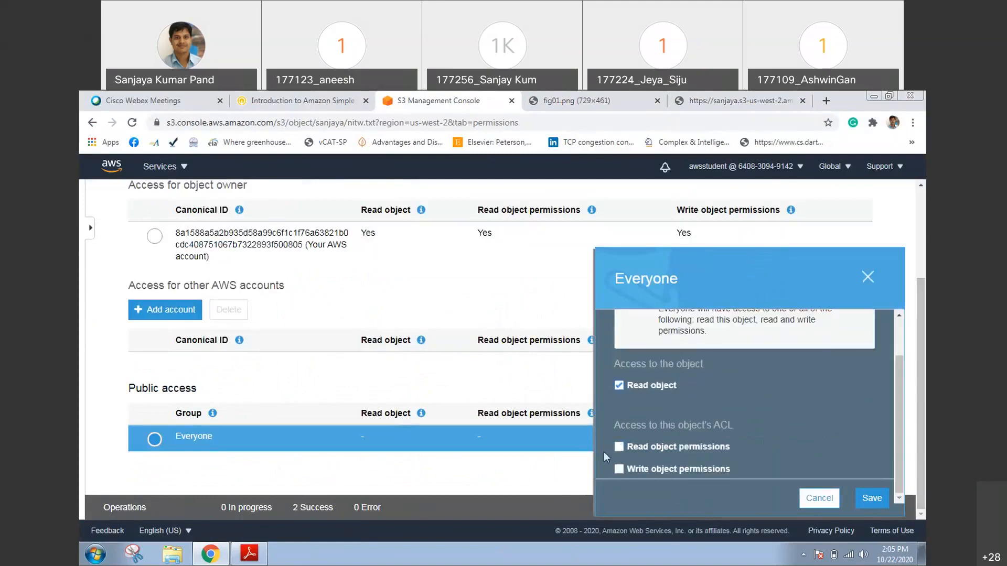
pyautogui.click(644, 449)
pyautogui.click(863, 499)
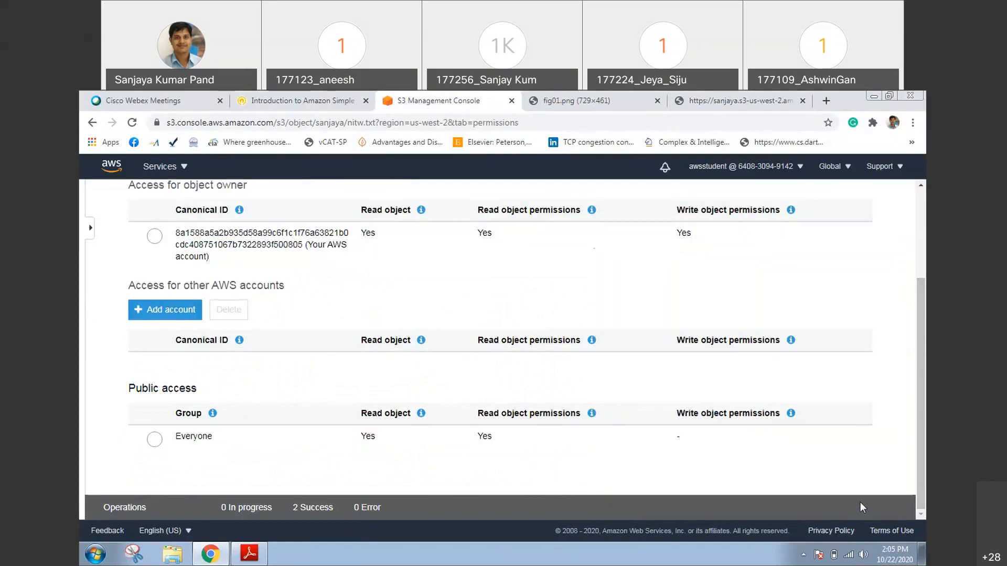
# Reload the nitw.txt object URL in its browser tab to check public access, and return to the S3 console
pyautogui.click(729, 101)
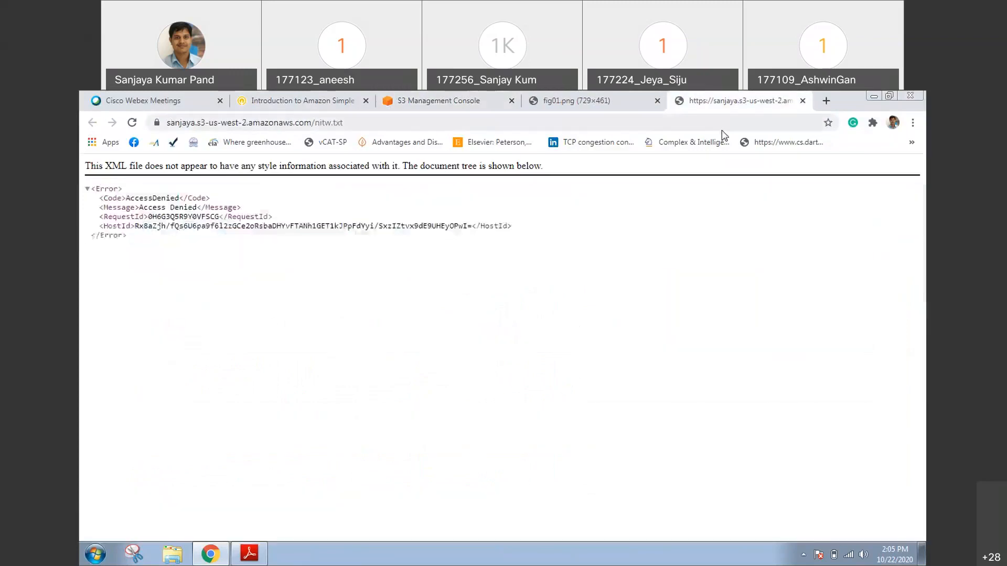
pyautogui.press('F5')
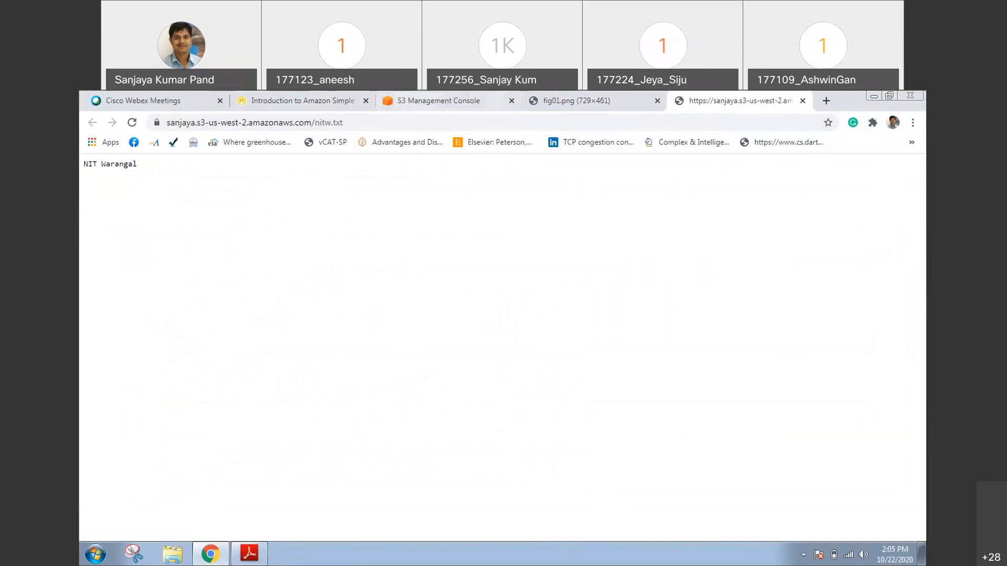
pyautogui.click(452, 100)
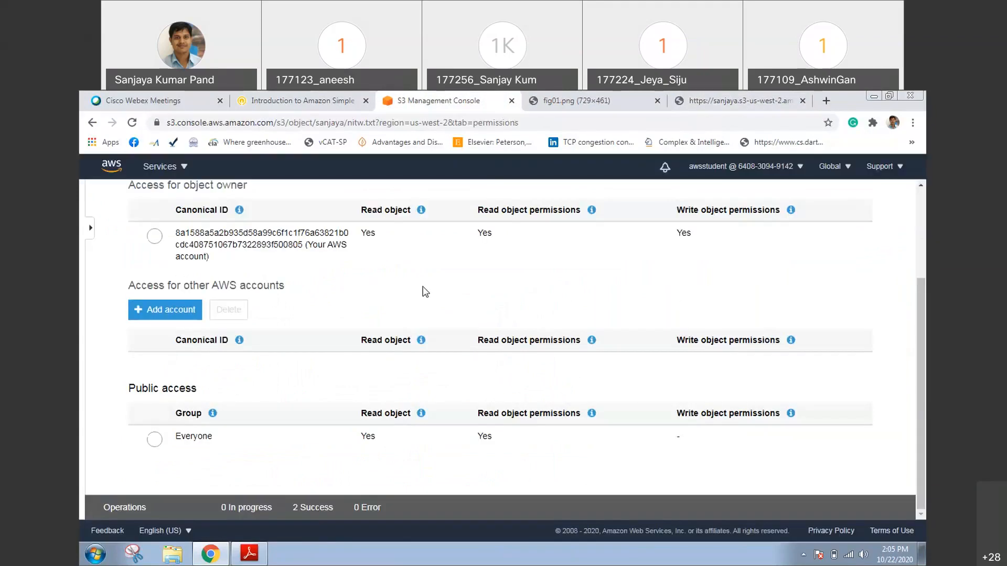
# Go back from nitw.txt to its bucket and show the bucket's properties
pyautogui.scroll(3, 425, 292)
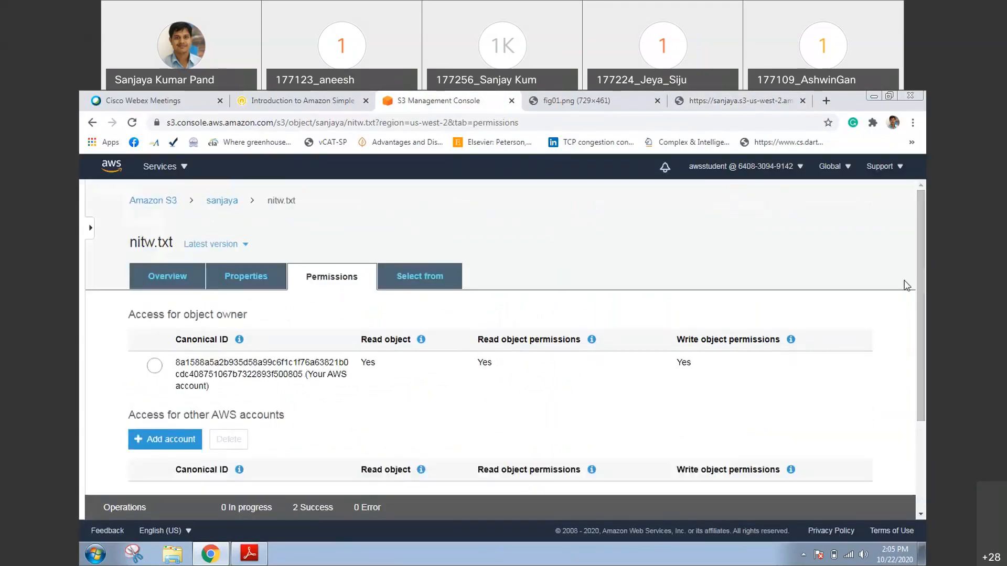
pyautogui.click(173, 278)
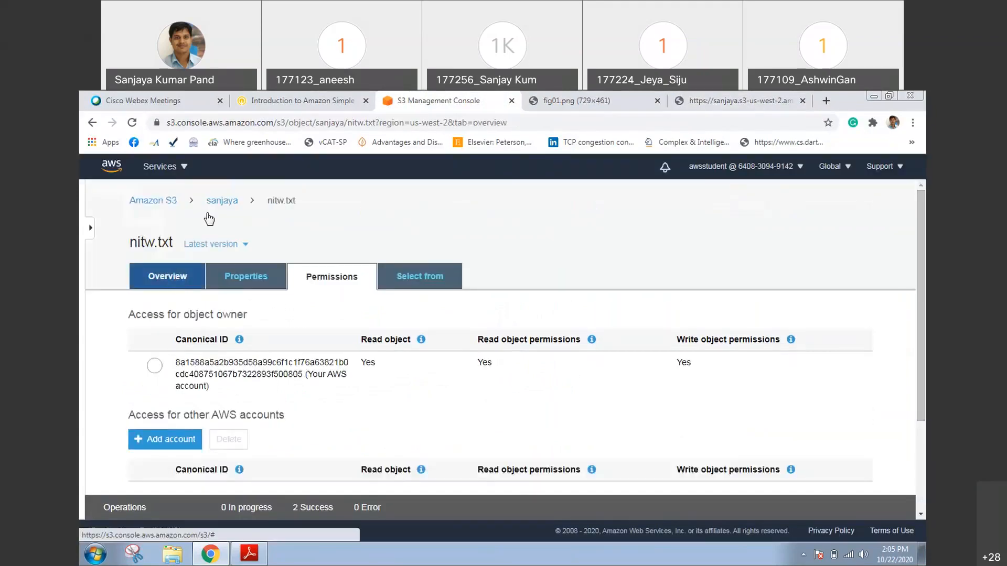
pyautogui.click(214, 203)
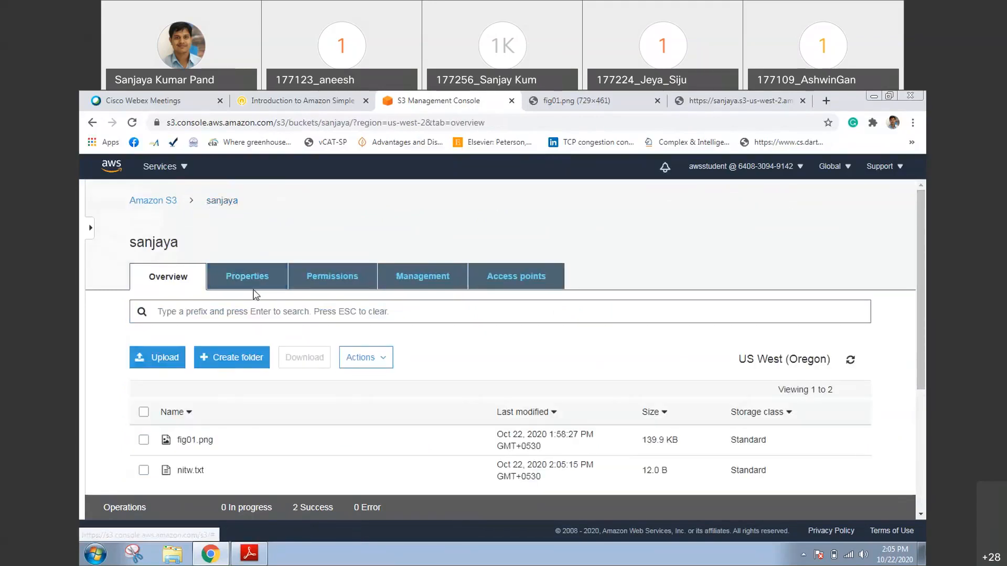
pyautogui.click(259, 273)
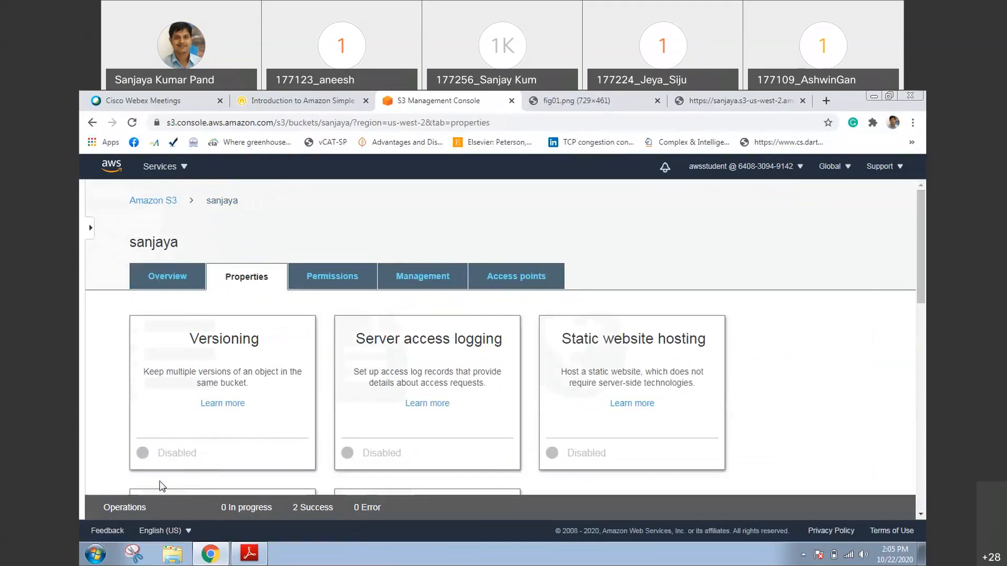
# Enable versioning in the bucket's properties and save the setting
pyautogui.click(176, 454)
pyautogui.click(162, 386)
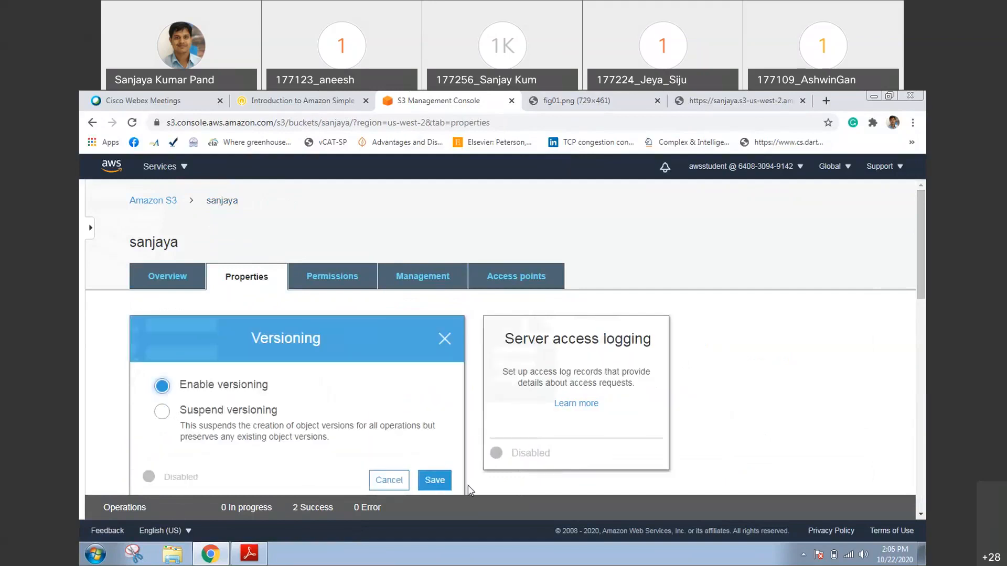
pyautogui.click(435, 480)
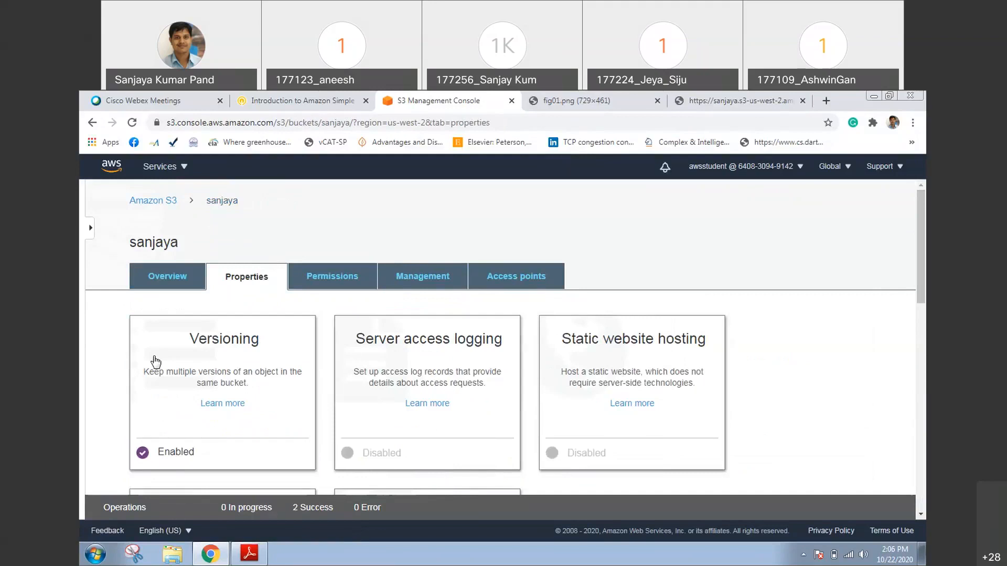
# Start a new upload from the bucket's overview and, within the file chooser, edit the nitw text file to append "India" and save it
pyautogui.click(168, 283)
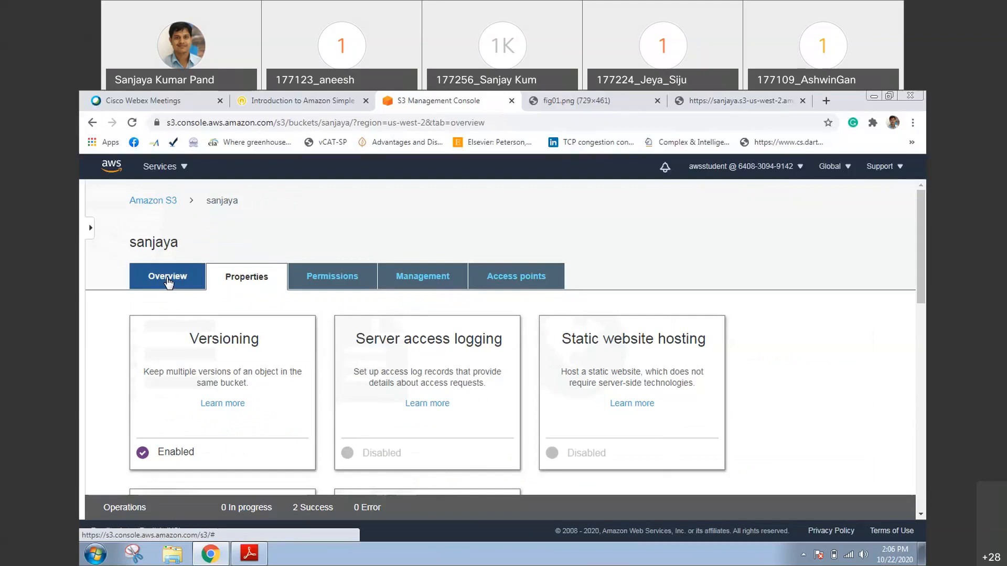
pyautogui.click(173, 362)
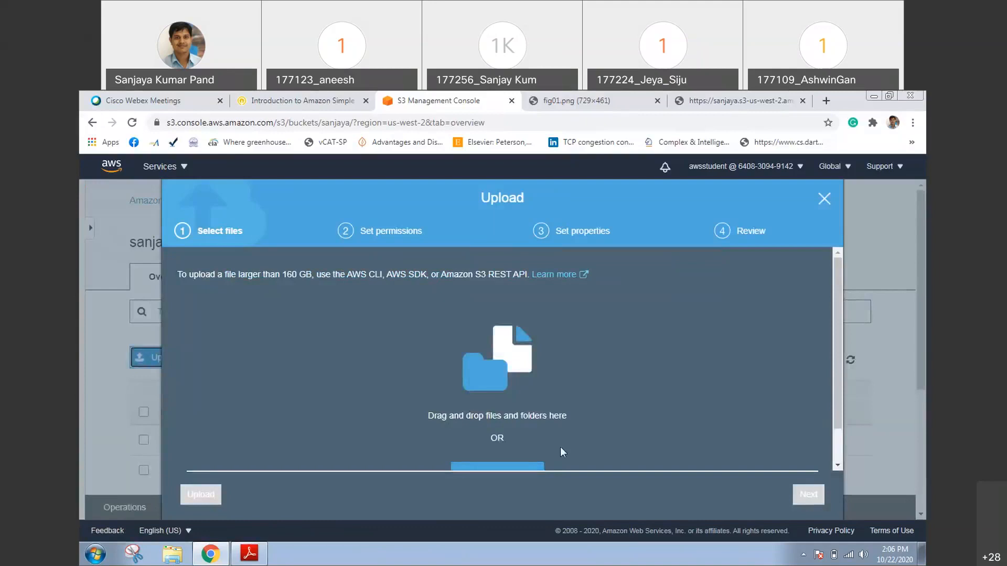
pyautogui.click(540, 465)
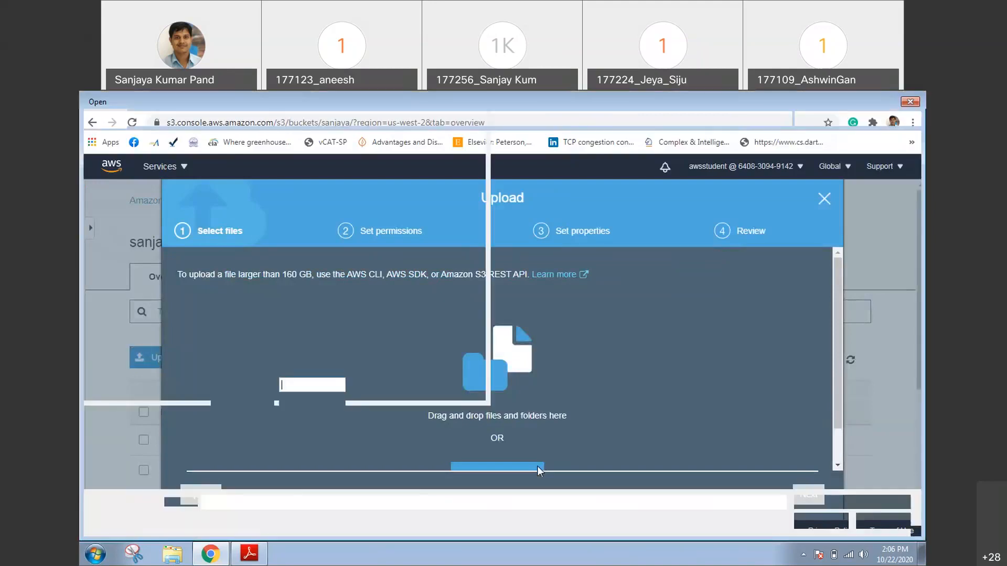
pyautogui.scroll(-3, 411, 470)
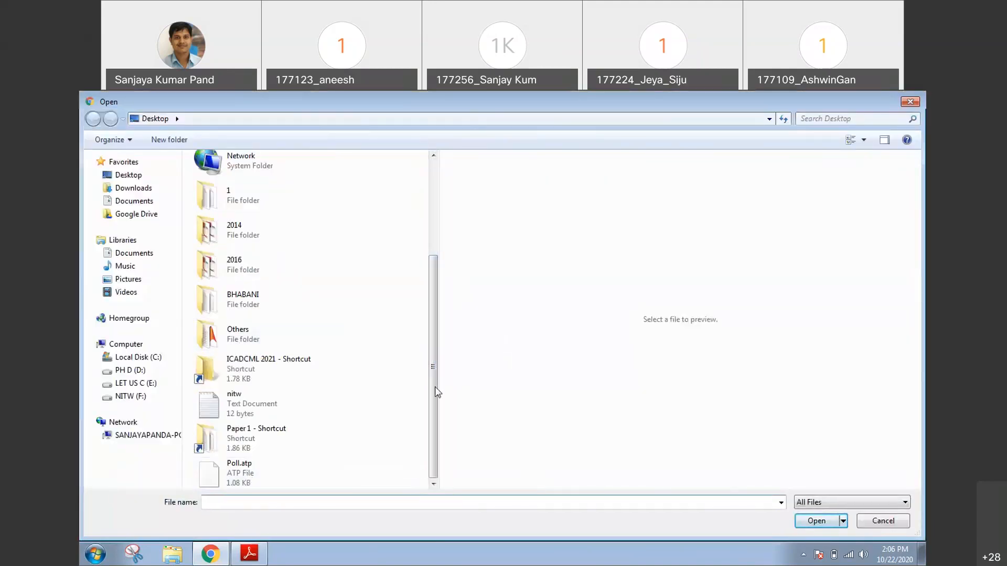
pyautogui.click(263, 405)
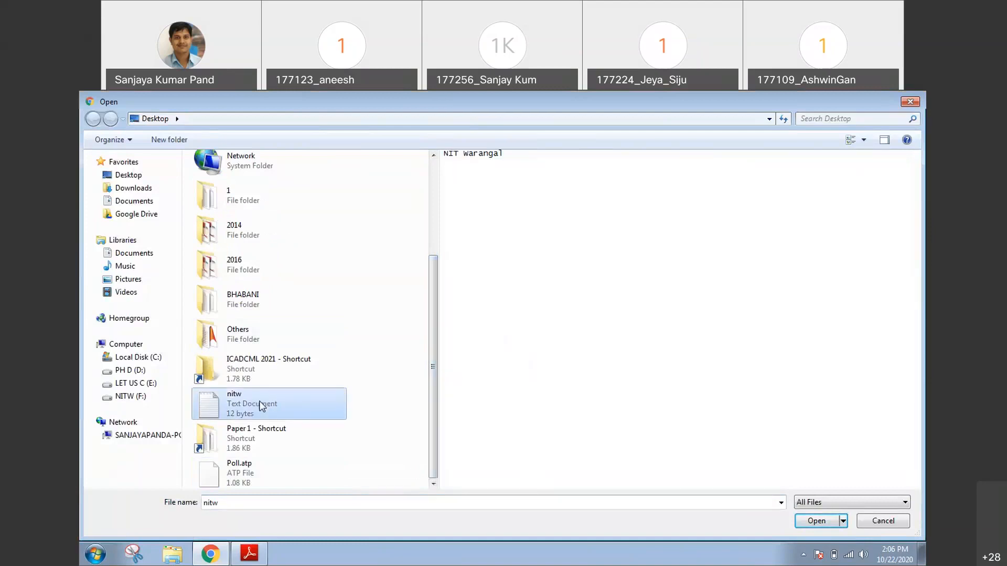
pyautogui.rightClick(262, 405)
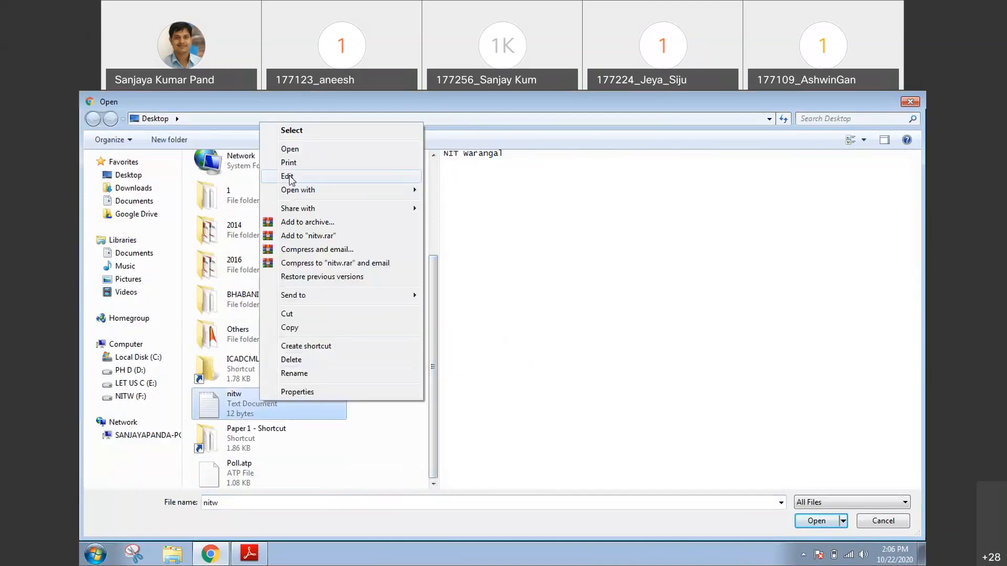
pyautogui.click(287, 177)
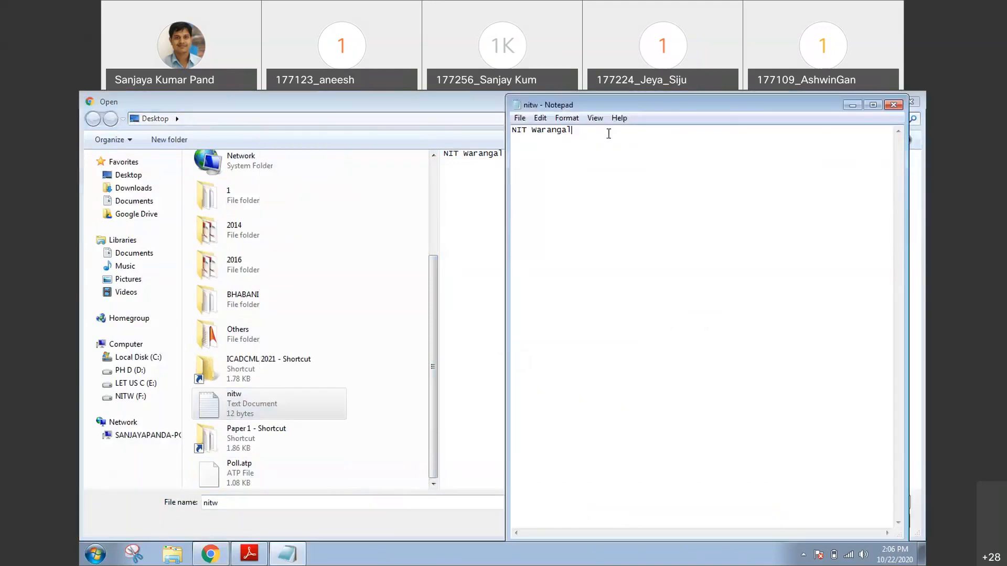
pyautogui.write('India')
pyautogui.hotkey('ctrl', 's')
pyautogui.click(893, 107)
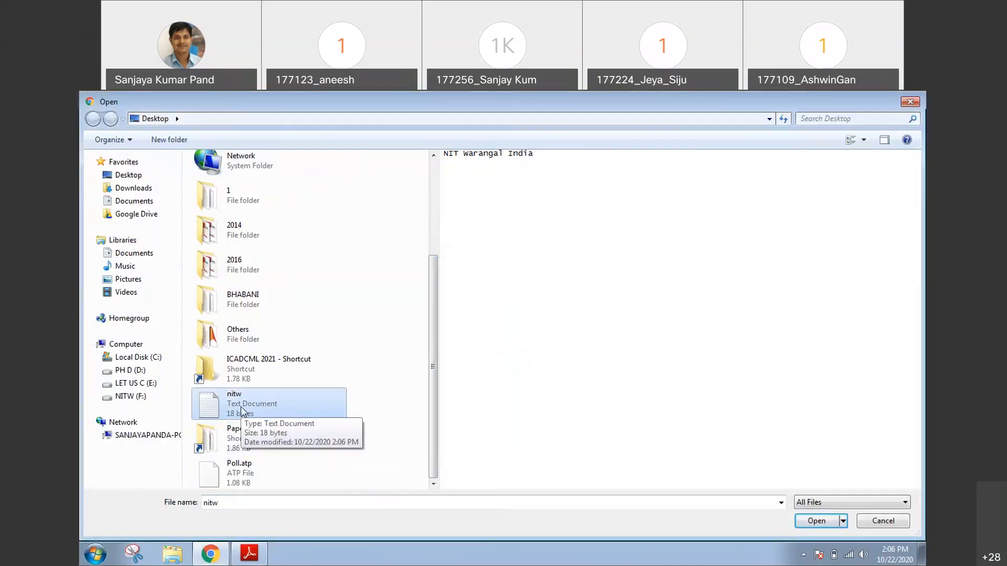
# Upload the edited nitw.txt to the bucket with default settings, and reload its object URL tab to check public access
pyautogui.doubleClick(240, 411)
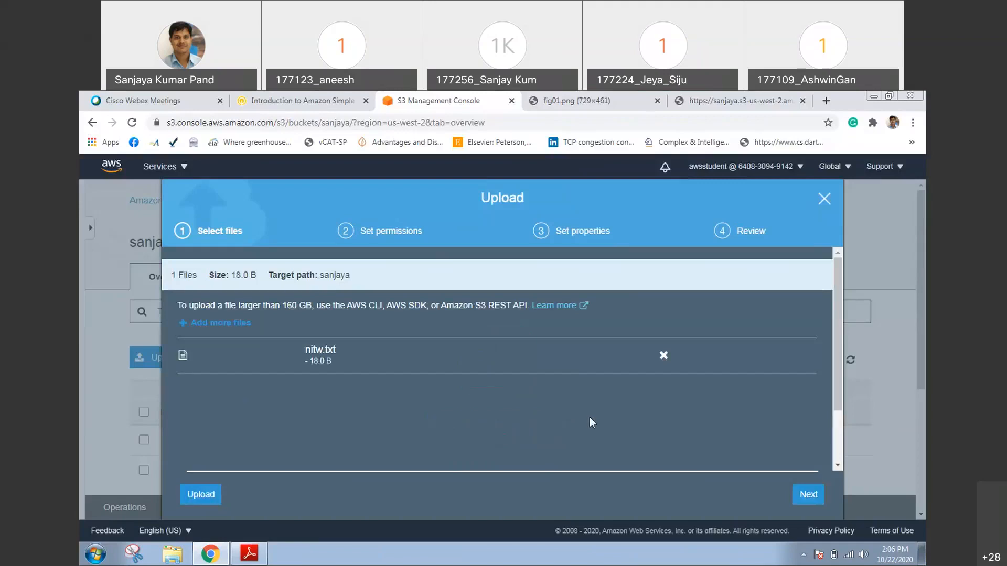
pyautogui.click(194, 496)
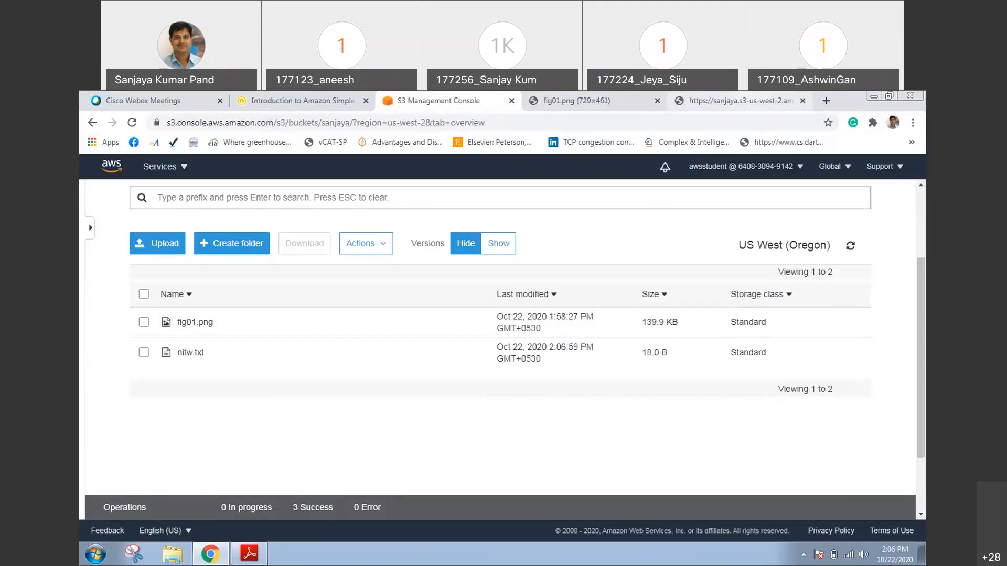
pyautogui.click(740, 101)
pyautogui.press('F5')
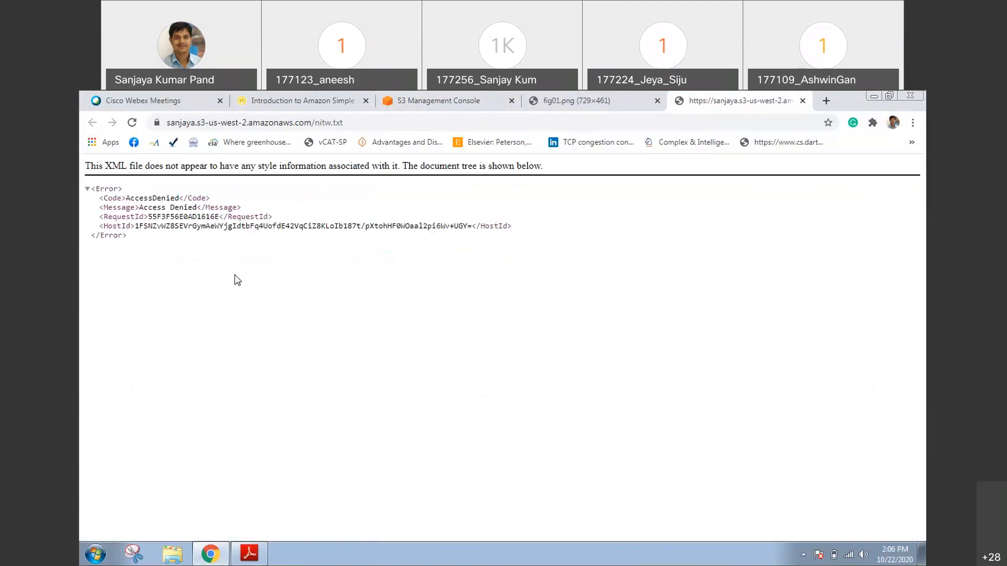
# In the S3 console, grant the Everyone group Read object and Read object permissions on the newly uploaded nitw.txt version, and save
pyautogui.click(392, 92)
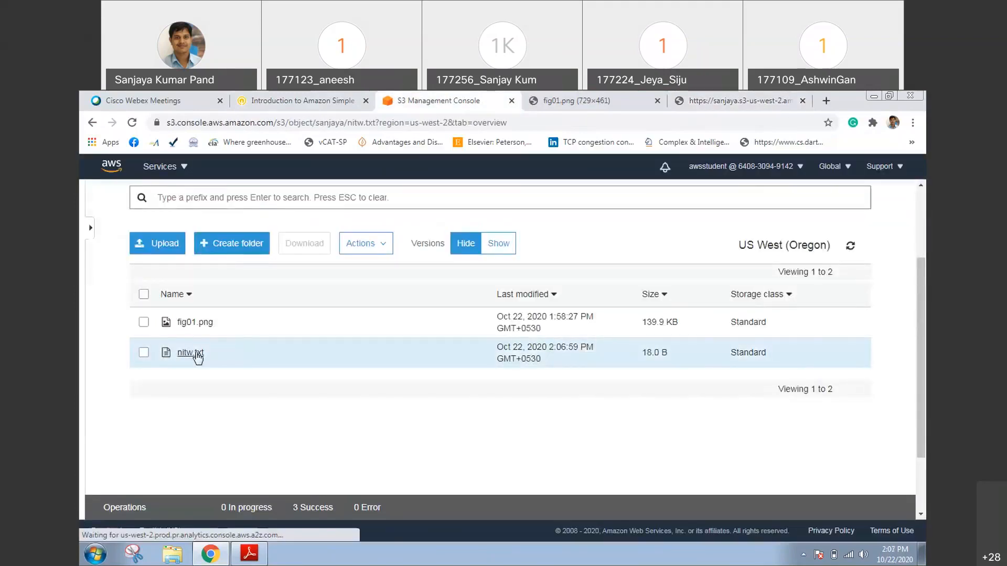
pyautogui.click(197, 358)
pyautogui.click(353, 279)
pyautogui.scroll(-1, 917, 334)
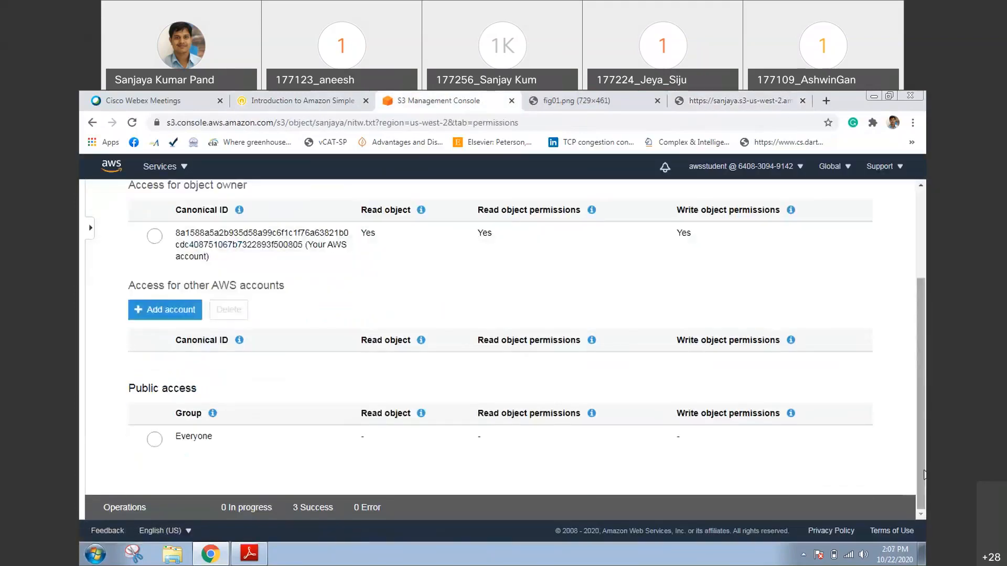
pyautogui.click(192, 443)
pyautogui.click(619, 349)
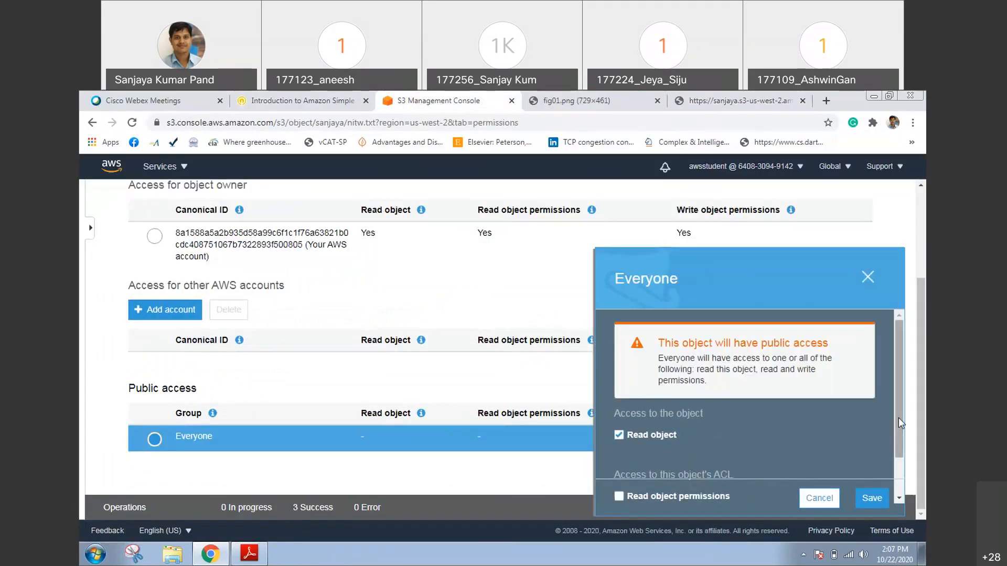
pyautogui.moveTo(898, 417); pyautogui.dragTo(897, 458)
pyautogui.click(709, 455)
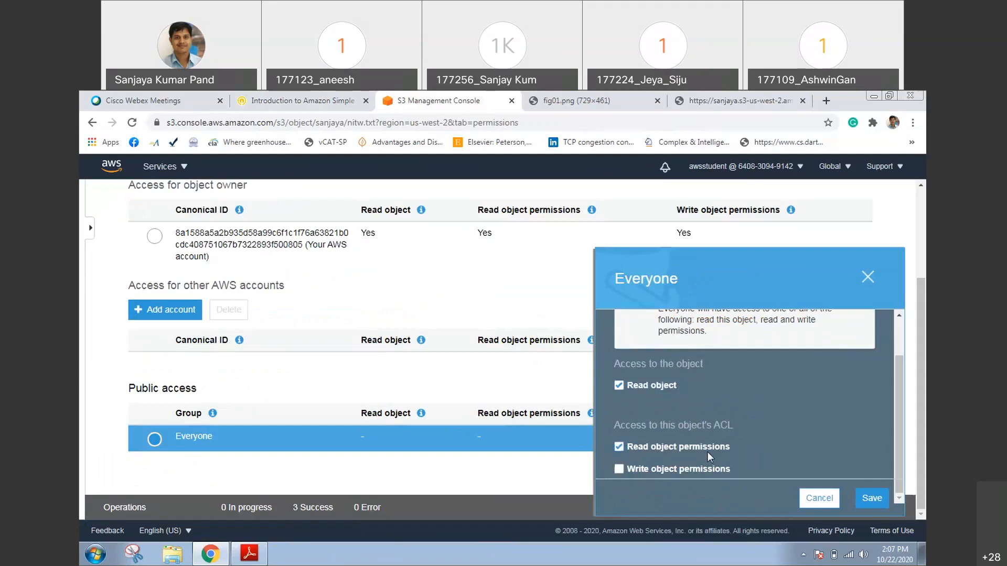
pyautogui.click(875, 499)
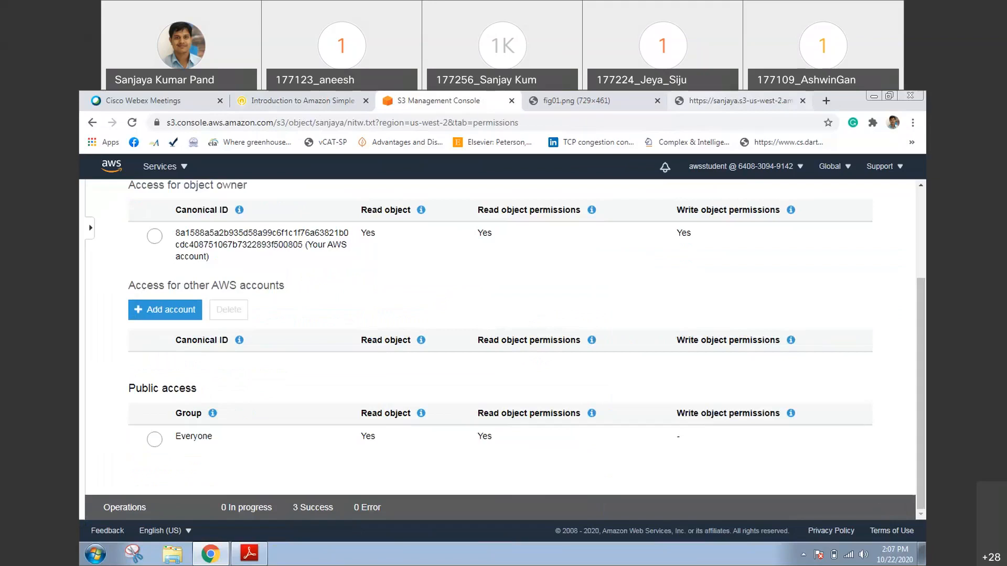
# Reload the nitw.txt object URL in its browser tab and highlight the file's text to check the updated content
pyautogui.click(740, 101)
pyautogui.press('F5')
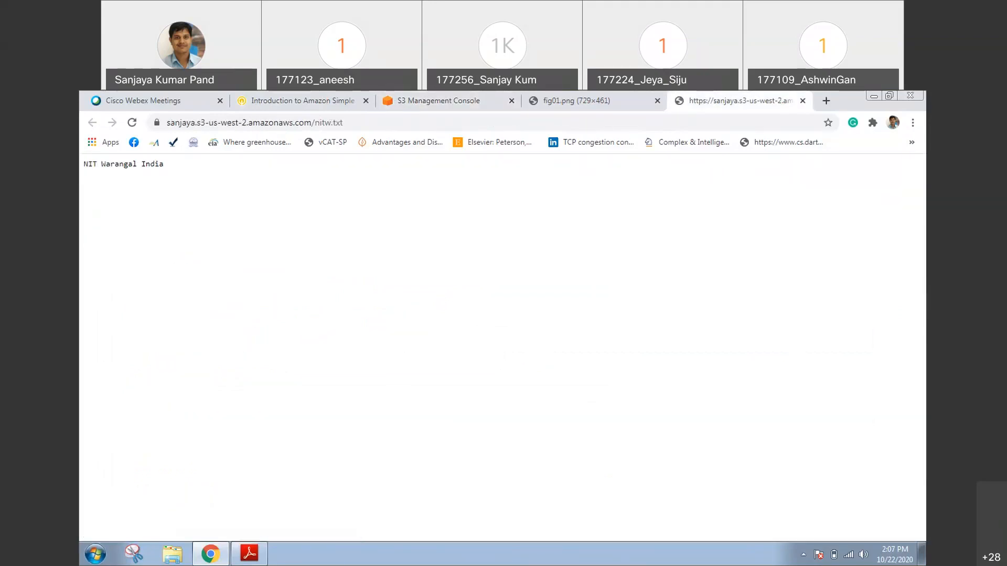
pyautogui.moveTo(169, 169); pyautogui.dragTo(83, 165)
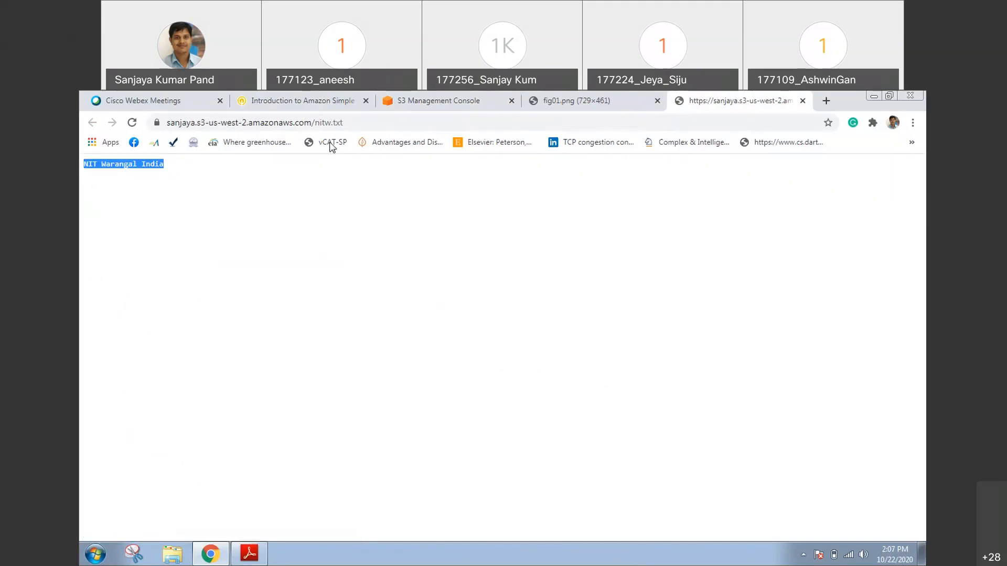
# Return to the S3 console, reopen nitw.txt from its bucket, and display the version dated Oct 22, 2020 2:05:15 PM
pyautogui.click(439, 100)
pyautogui.scroll(3, 224, 209)
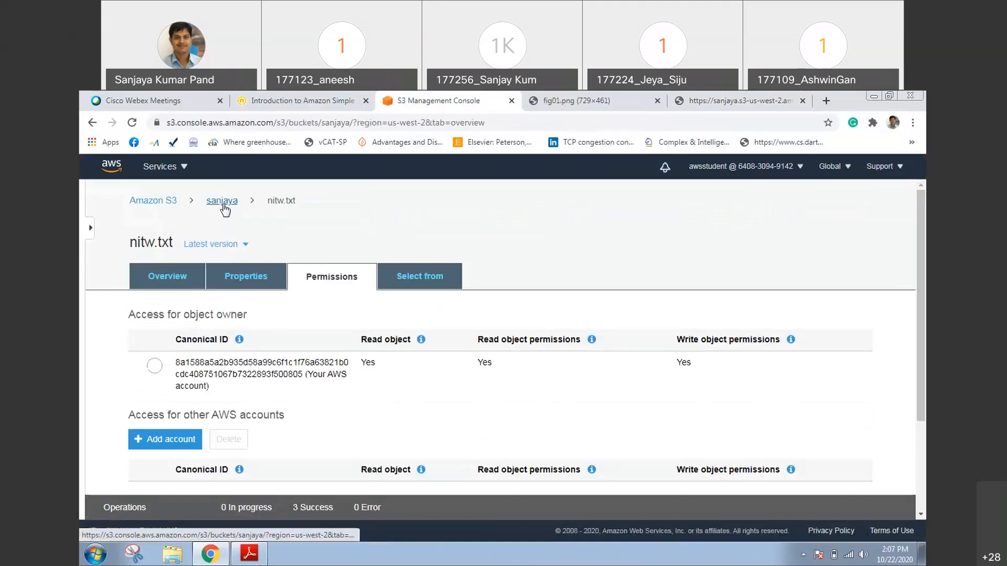
pyautogui.click(222, 202)
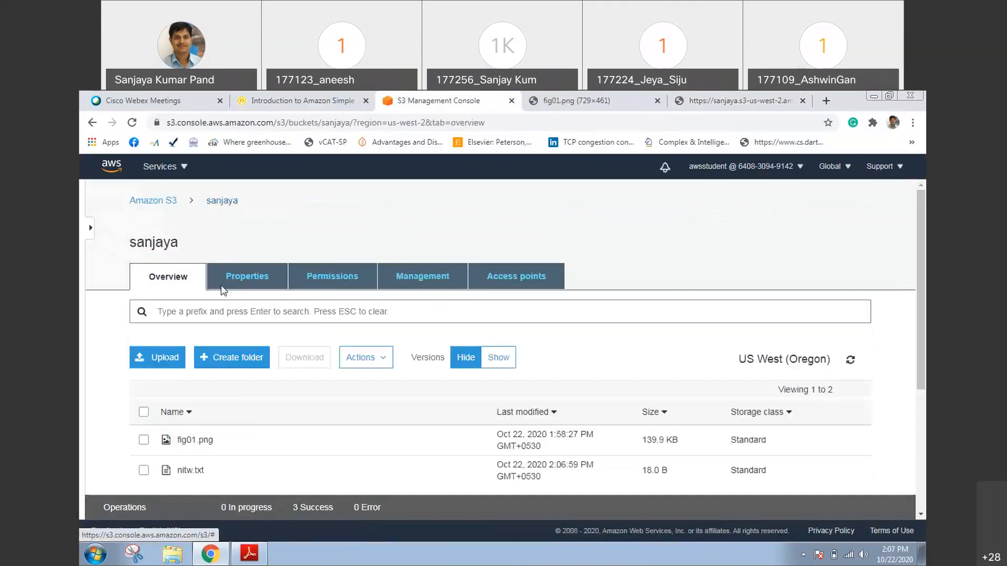
pyautogui.click(190, 471)
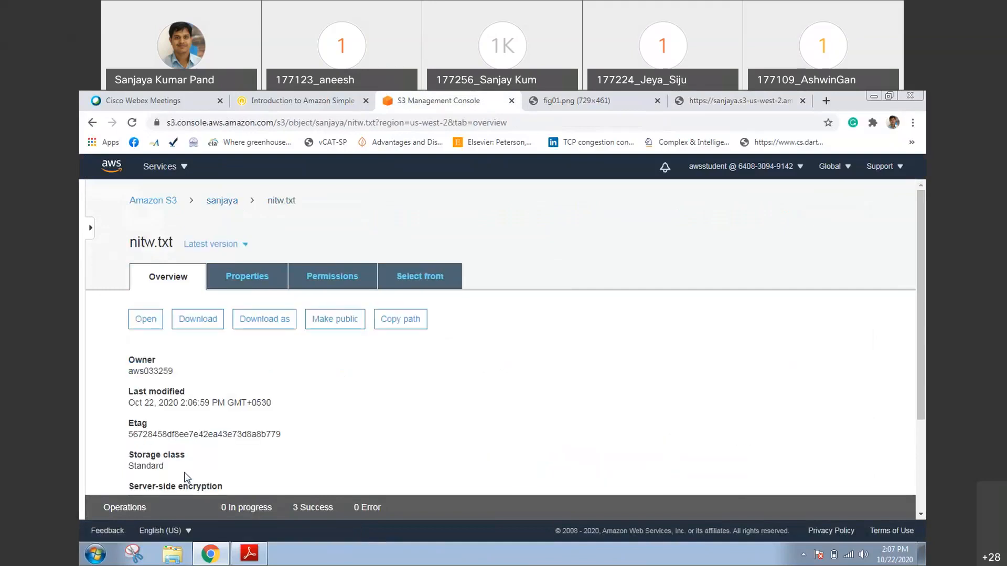
pyautogui.click(245, 247)
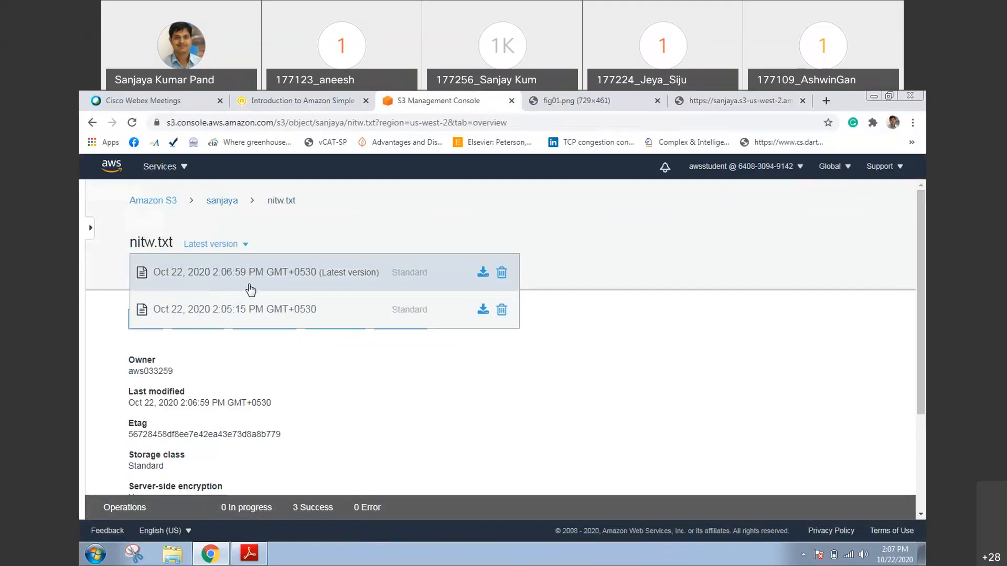
pyautogui.click(229, 311)
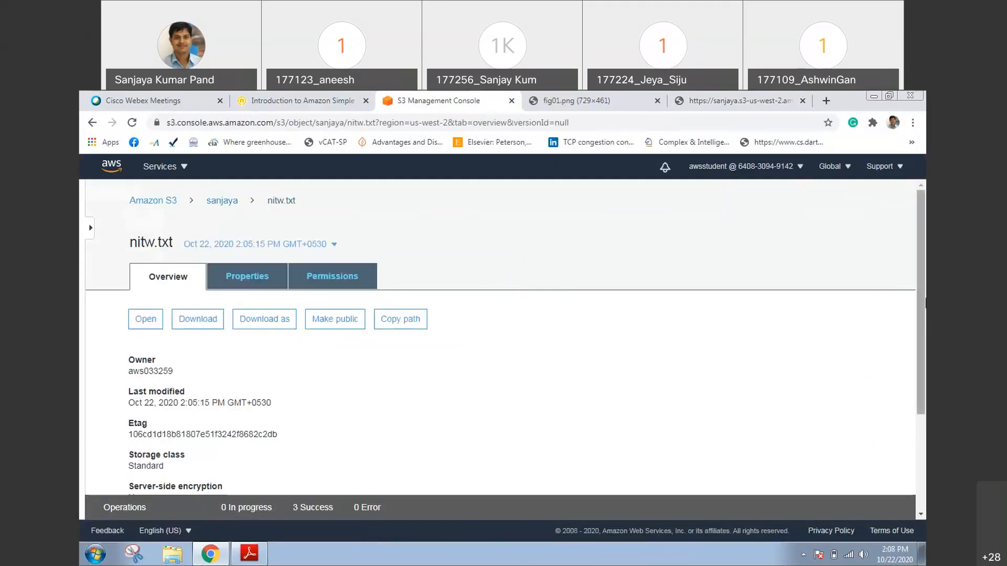
# Open the older nitw.txt version's object URL in a new browser tab and compare it with the latest version's tab
pyautogui.scroll(-3, 452, 520)
pyautogui.rightClick(346, 450)
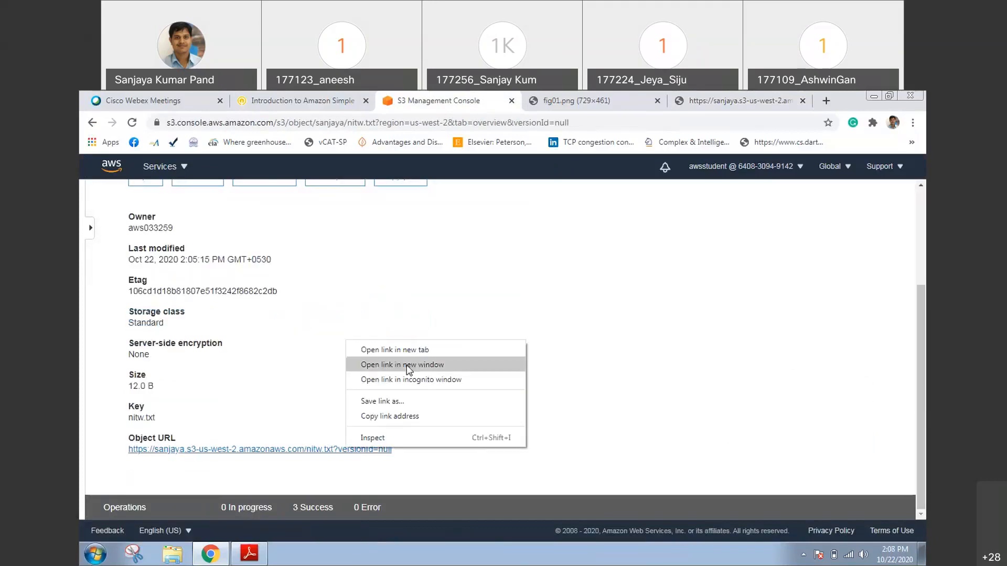
pyautogui.click(367, 351)
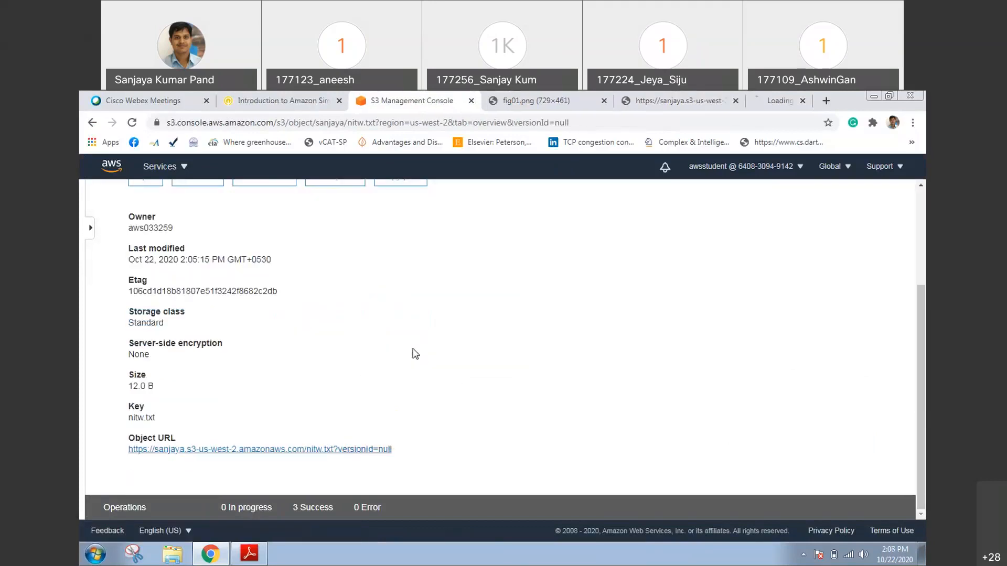
pyautogui.click(777, 100)
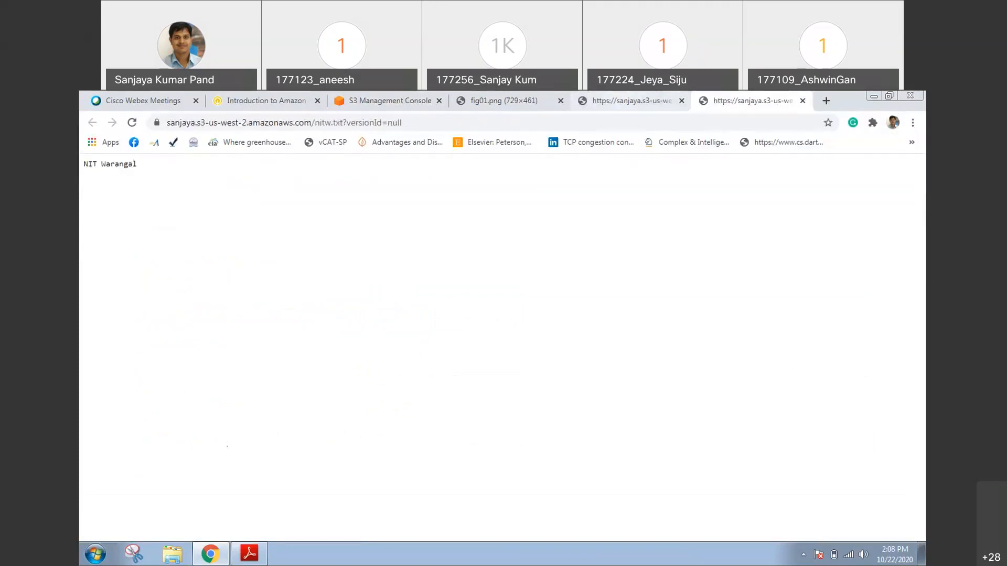
pyautogui.click(619, 101)
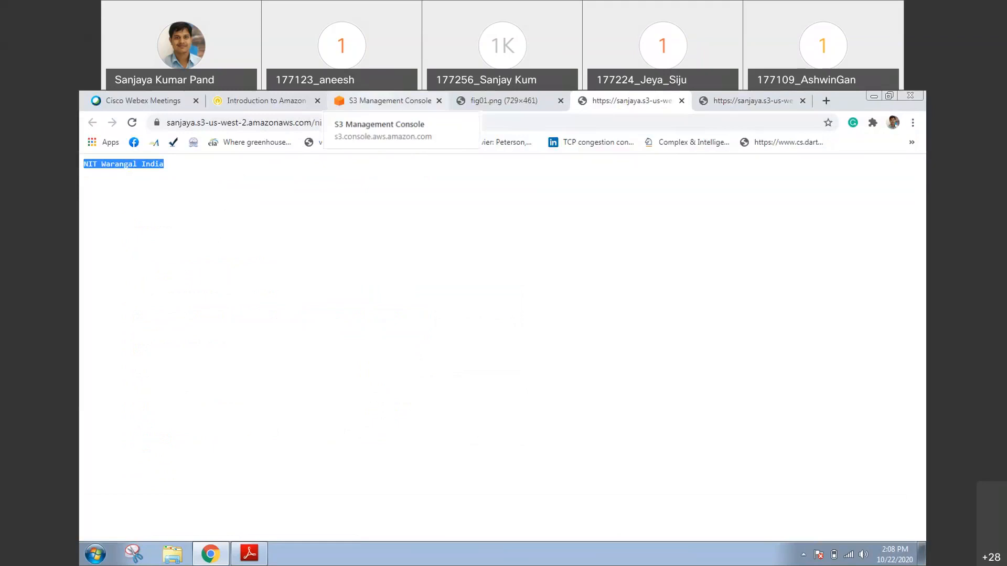
# Return to the bucket in the S3 console, review its block public access settings, and open the bucket policy editor
pyautogui.click(388, 100)
pyautogui.scroll(5, 919, 380)
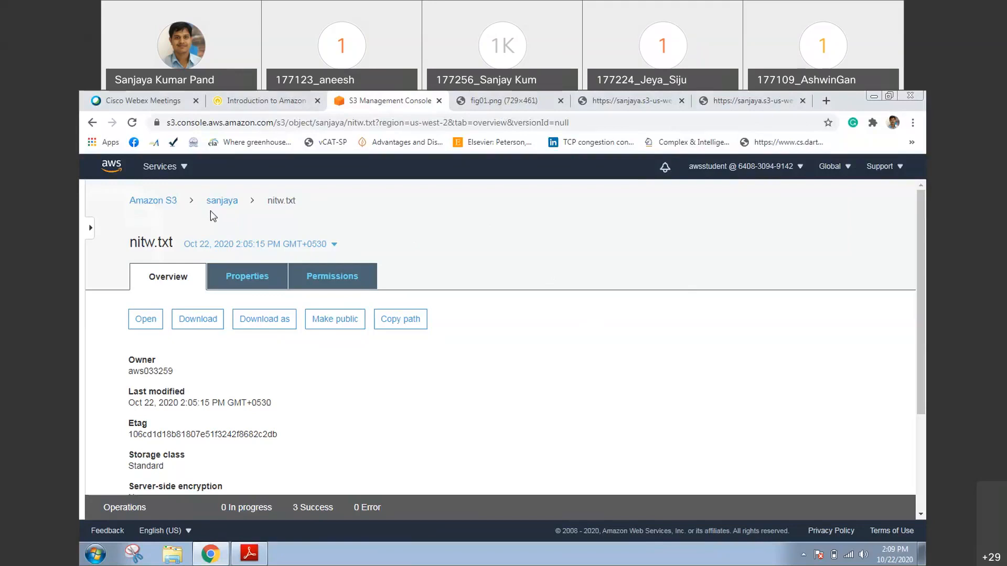
pyautogui.click(228, 204)
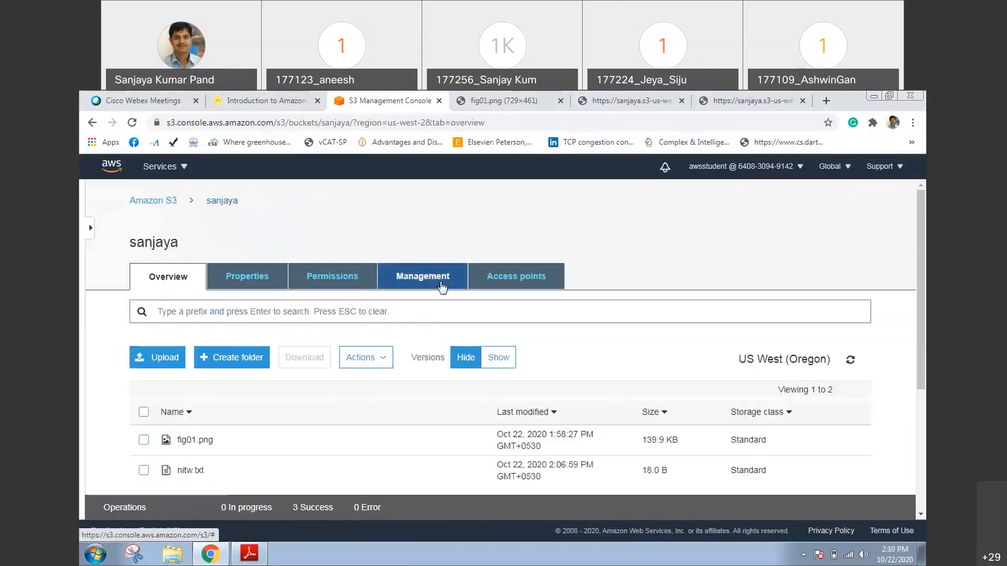
pyautogui.click(367, 281)
pyautogui.scroll(-3, 881, 336)
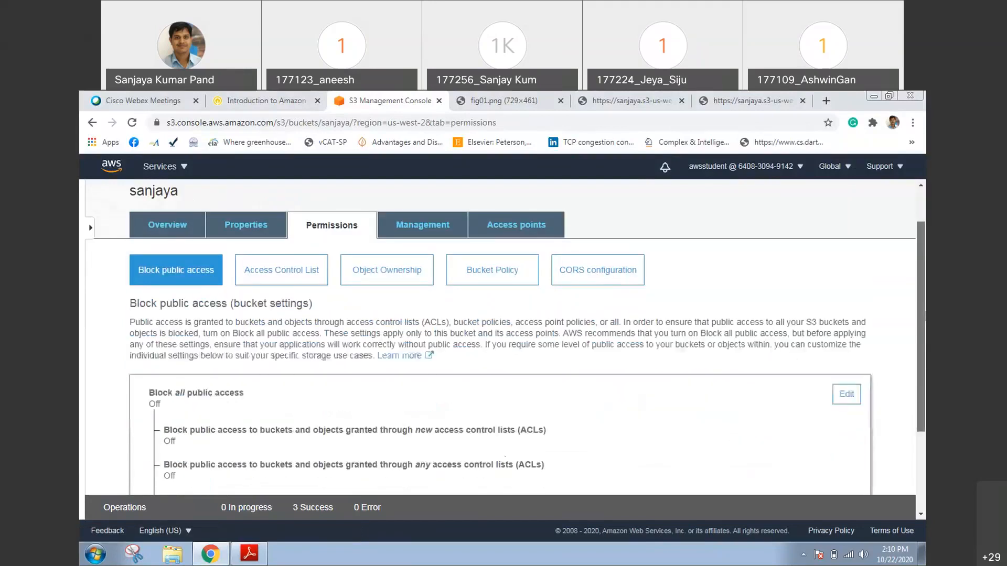
pyautogui.moveTo(924, 334); pyautogui.dragTo(925, 260)
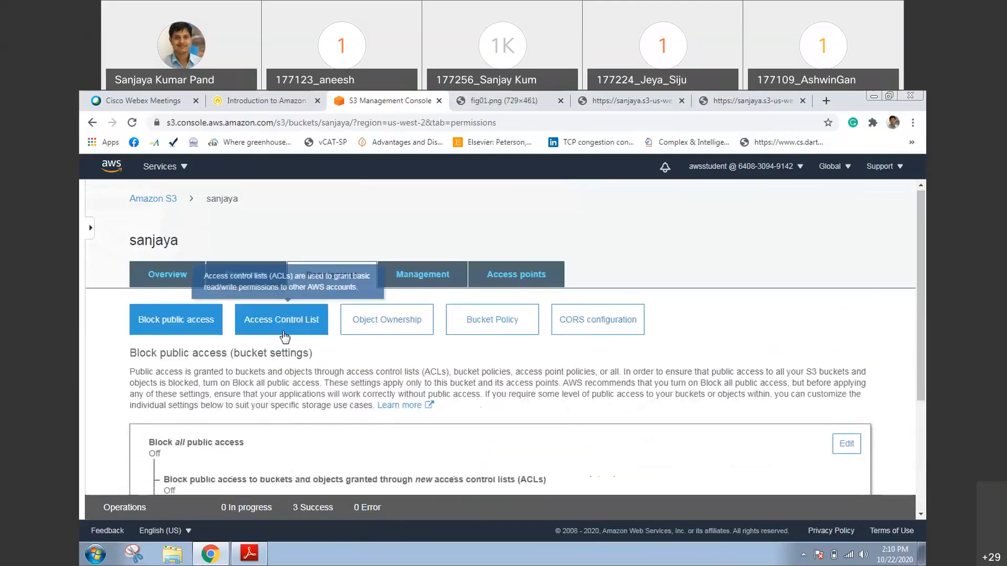
pyautogui.click(490, 322)
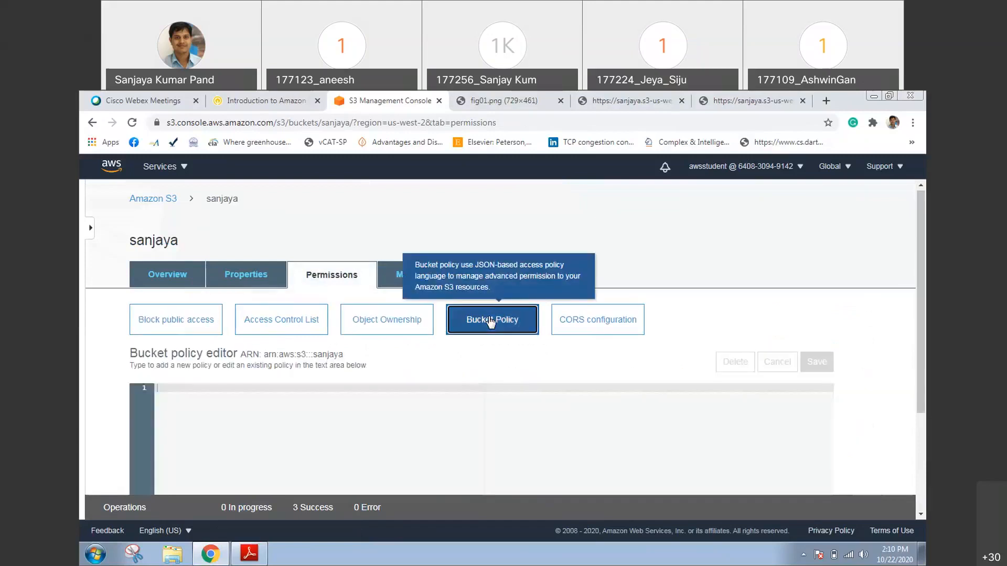
pyautogui.scroll(-3, 301, 299)
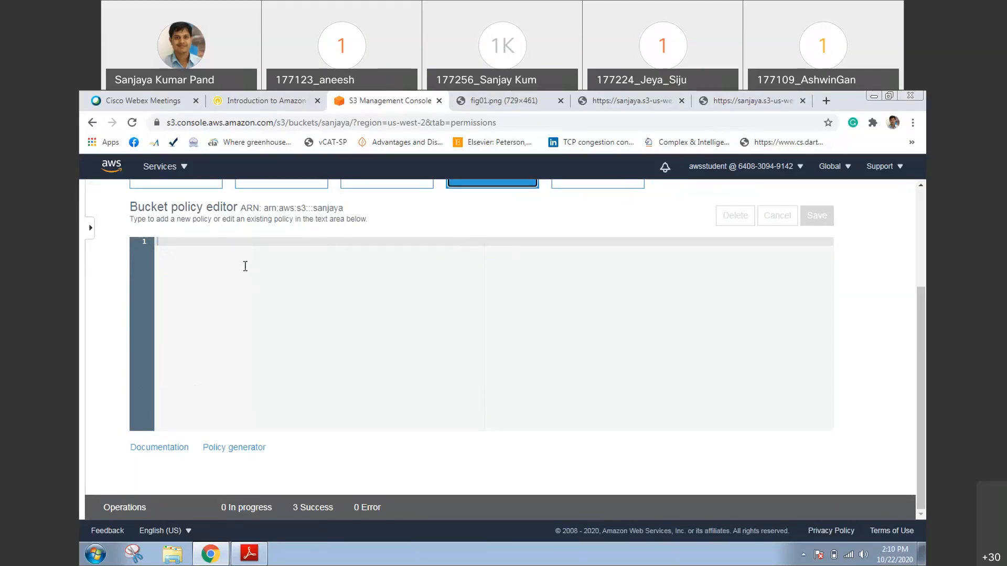
# Copy the bucket's ARN from the policy editor and paste it into a new browser tab's address bar to check it
pyautogui.moveTo(241, 208); pyautogui.dragTo(259, 208)
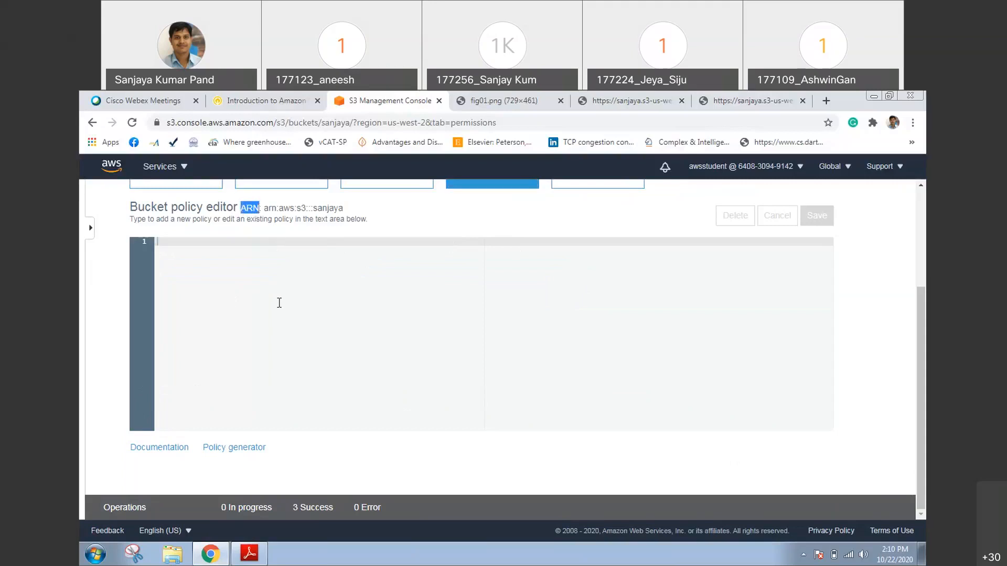
pyautogui.click(265, 211)
pyautogui.moveTo(266, 209); pyautogui.dragTo(344, 208)
pyautogui.hotkey('ctrl', 'c')
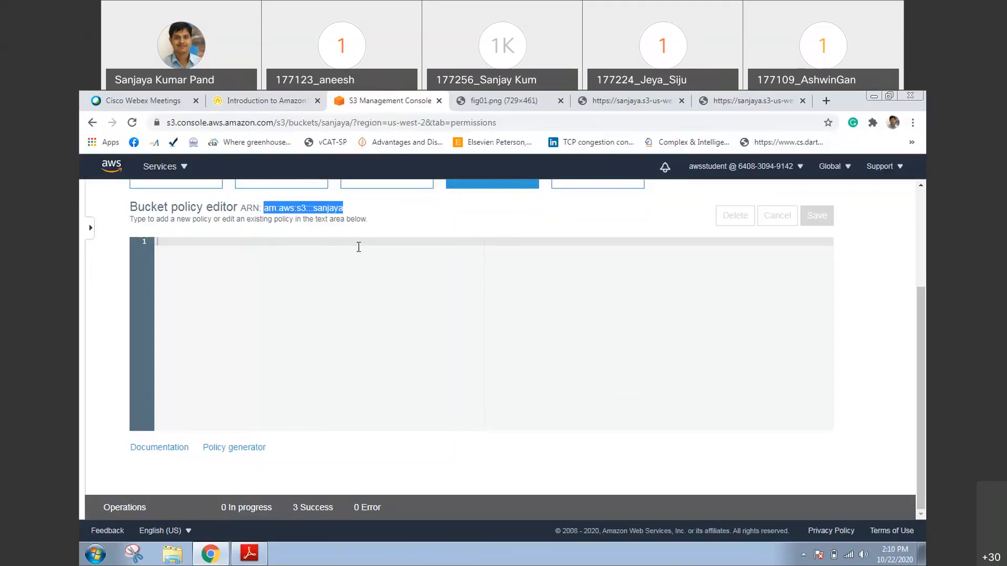
pyautogui.click(827, 103)
pyautogui.hotkey('ctrl', 'v')
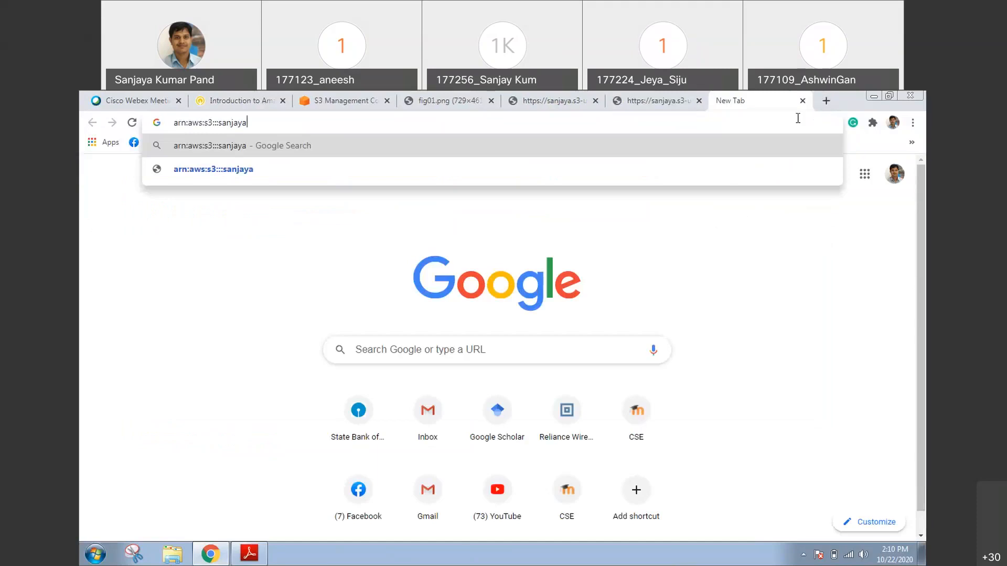
pyautogui.click(750, 233)
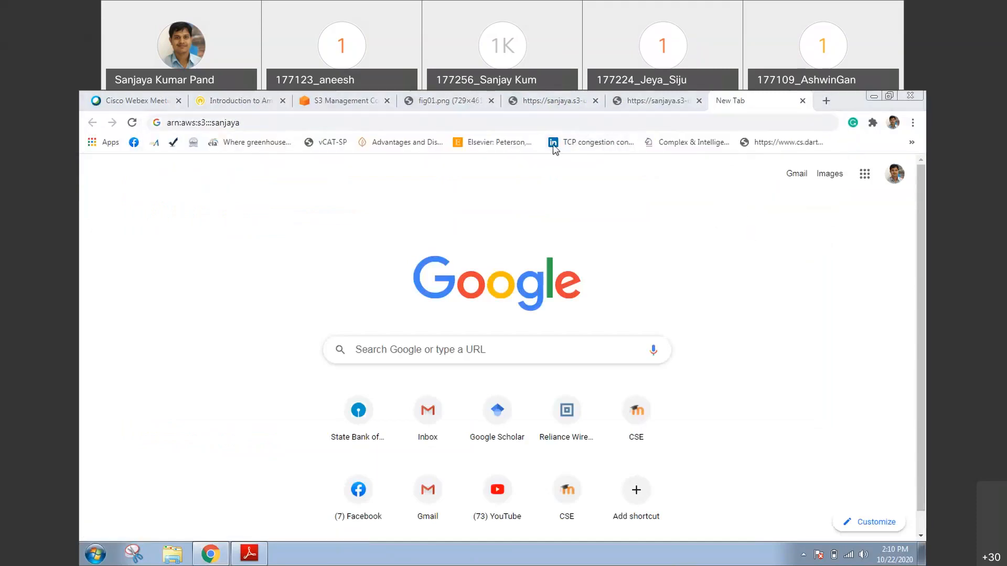
pyautogui.doubleClick(848, 96)
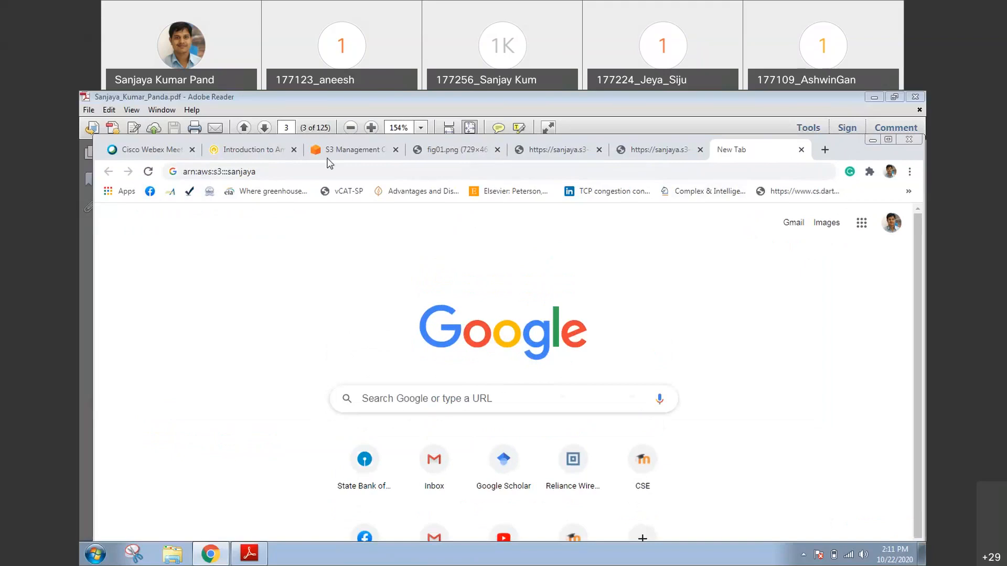
# Return to the bucket policy editor in the S3 console and open the AWS Policy Generator
pyautogui.click(327, 156)
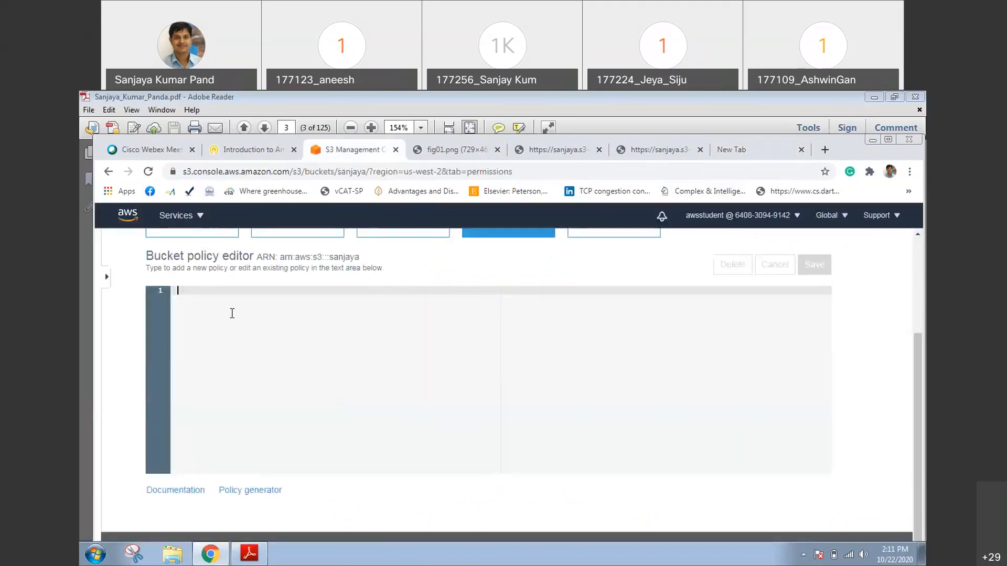
pyautogui.click(237, 297)
pyautogui.click(243, 493)
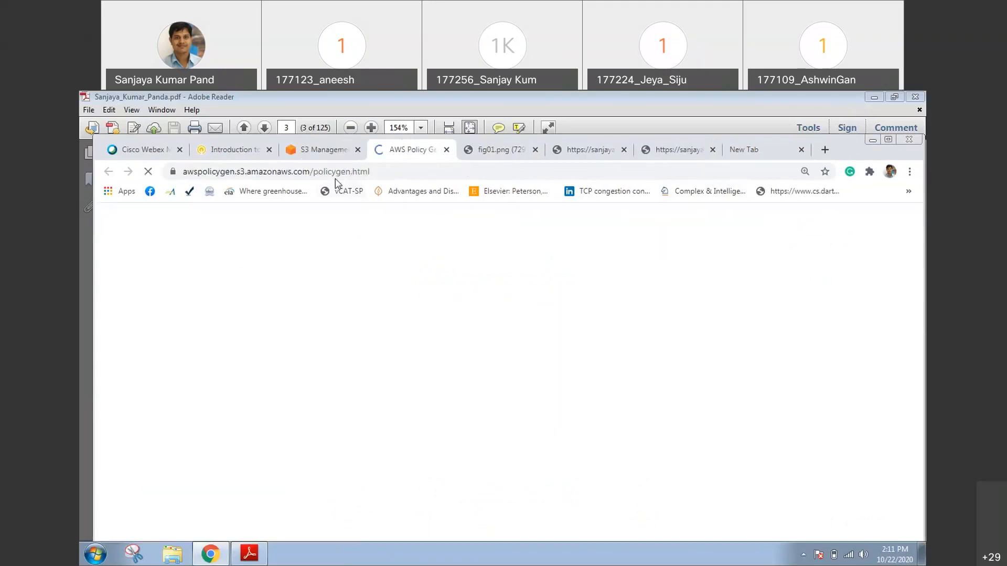
pyautogui.click(340, 150)
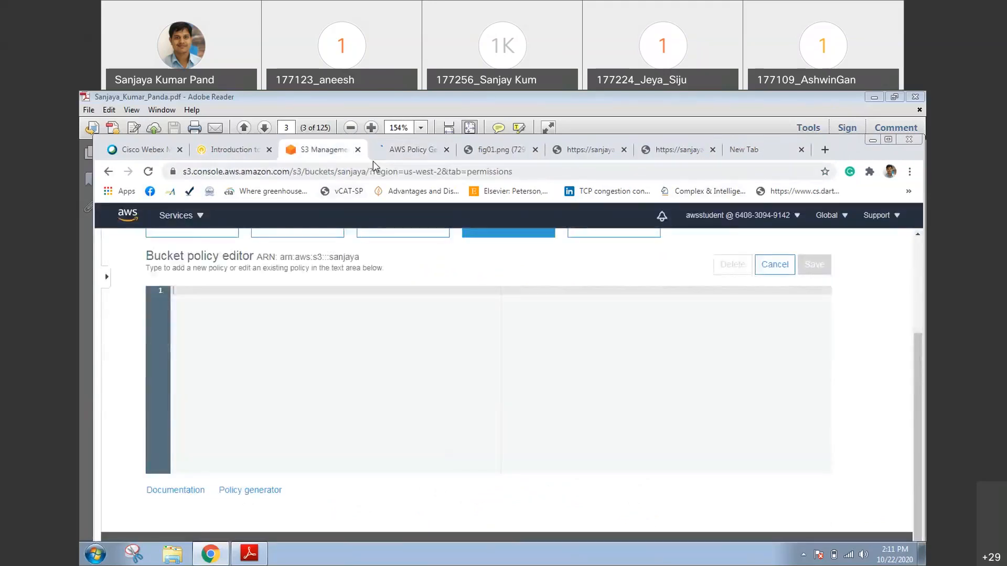
pyautogui.click(386, 150)
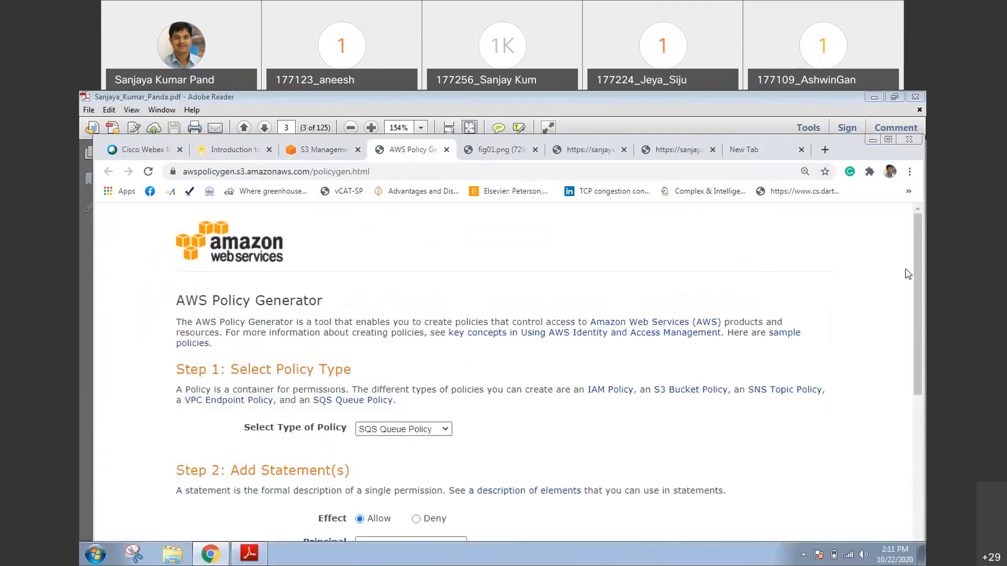
# Set the policy type to S3 Bucket Policy and enter * as the principal of the Allow statement
pyautogui.moveTo(915, 245); pyautogui.dragTo(914, 322)
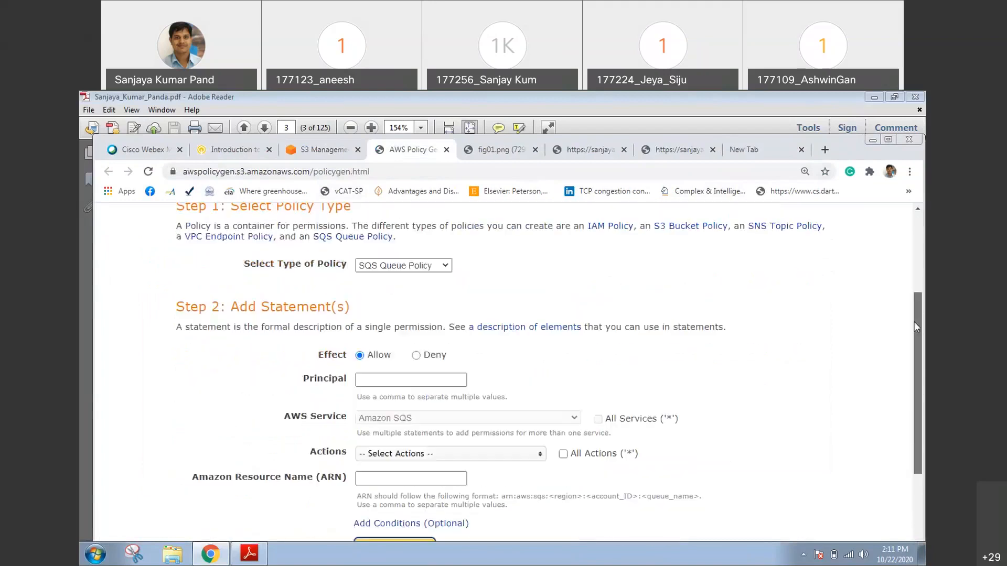
pyautogui.click(411, 266)
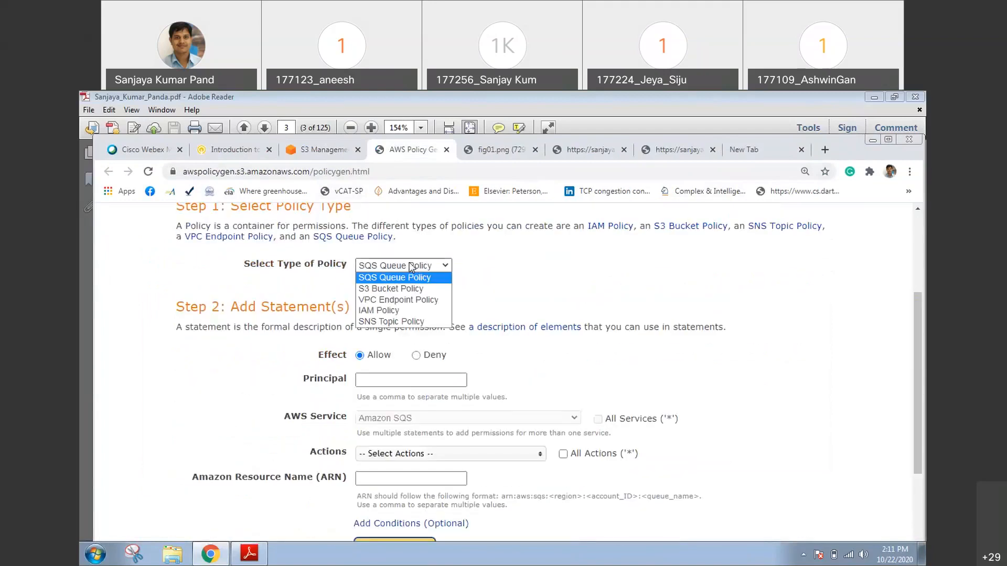
pyautogui.click(408, 289)
pyautogui.click(409, 293)
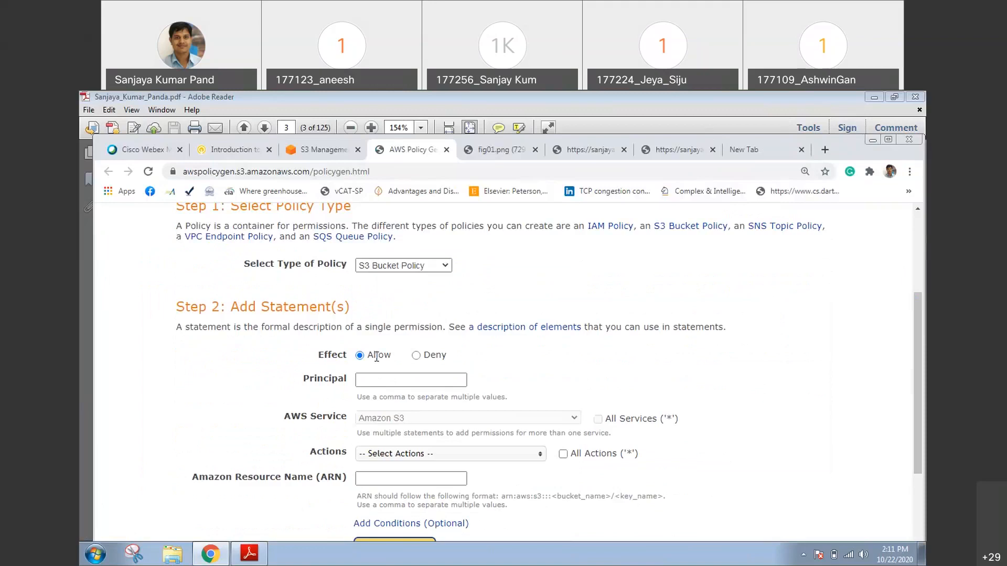
pyautogui.click(382, 382)
pyautogui.write('*')
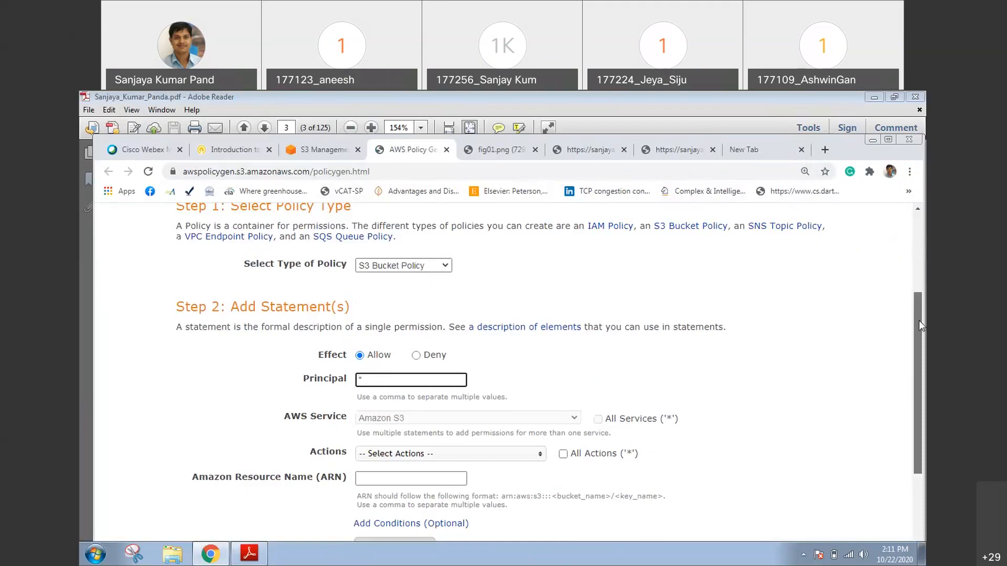
# Select the GetObject action for the Amazon S3 statement
pyautogui.moveTo(919, 325); pyautogui.dragTo(919, 378)
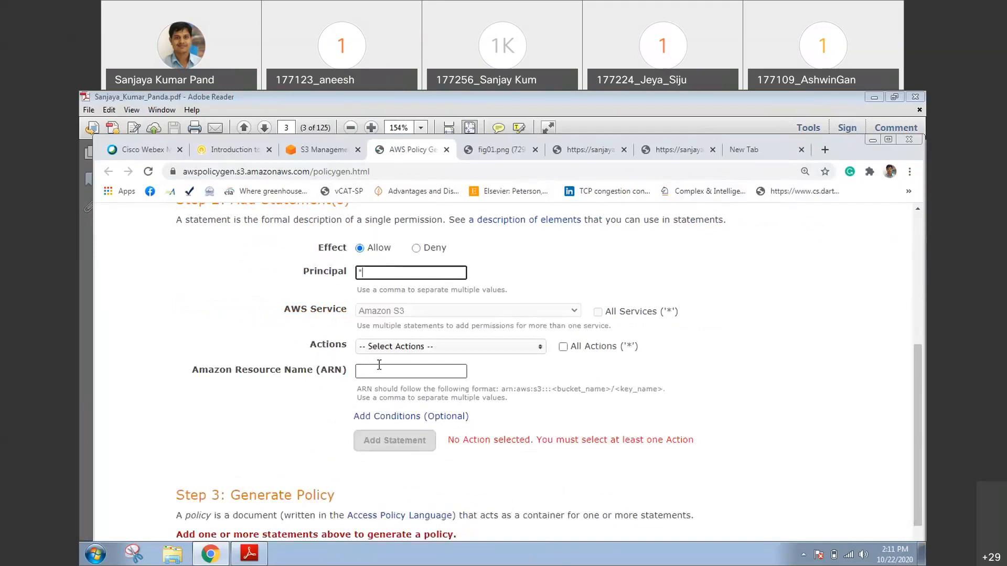
pyautogui.click(409, 347)
pyautogui.moveTo(541, 374); pyautogui.dragTo(541, 409)
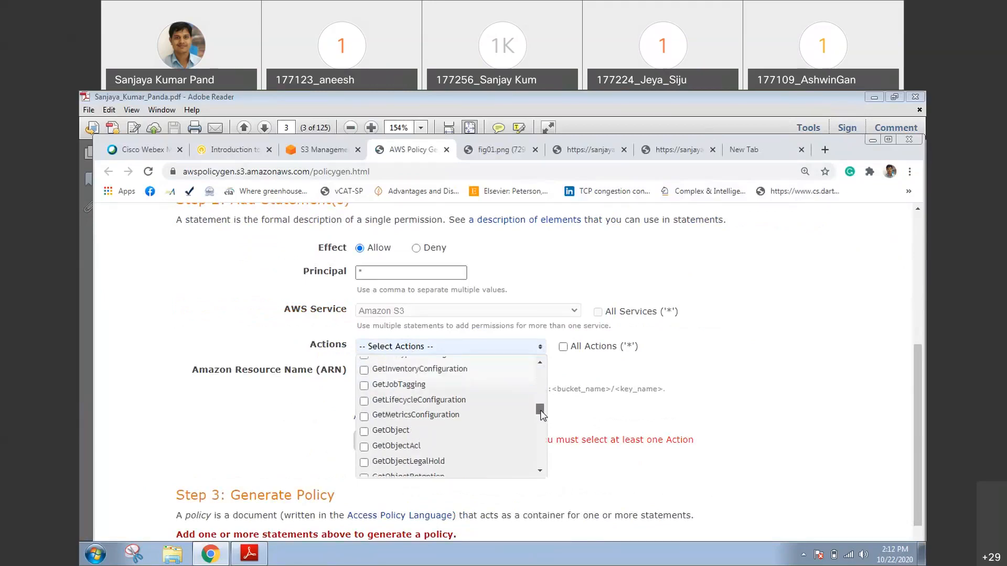
pyautogui.click(364, 435)
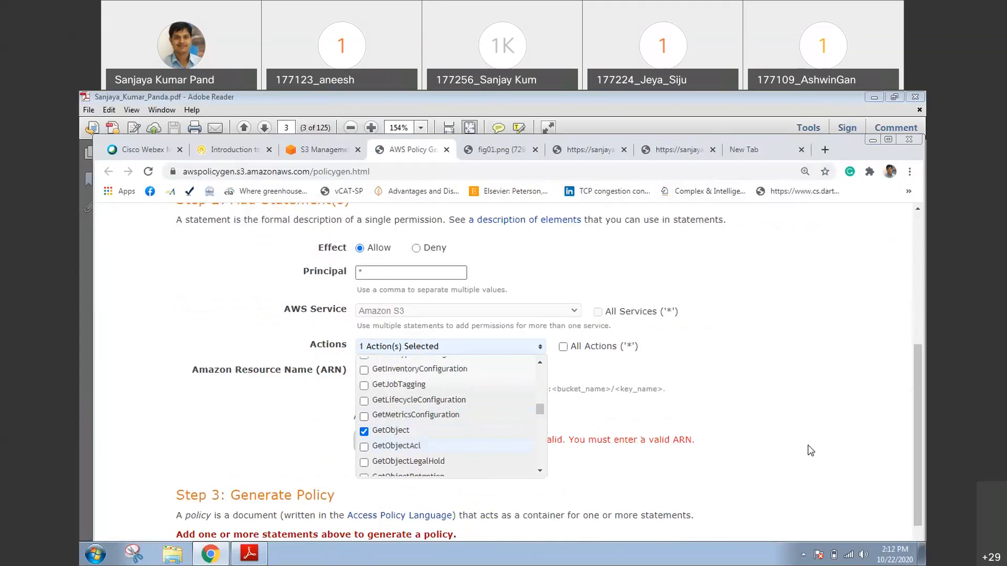
pyautogui.scroll(-1, 408, 436)
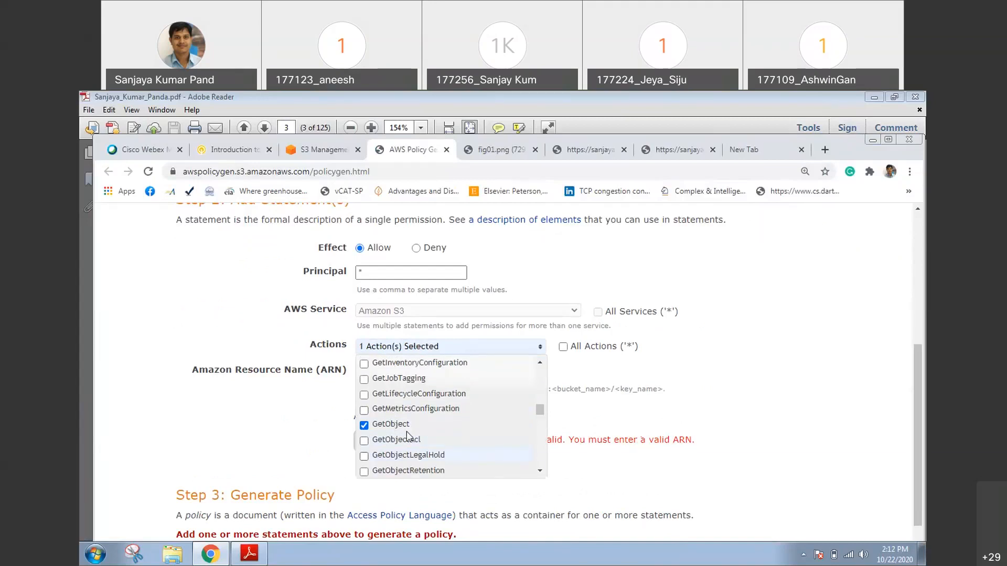
pyautogui.click(657, 477)
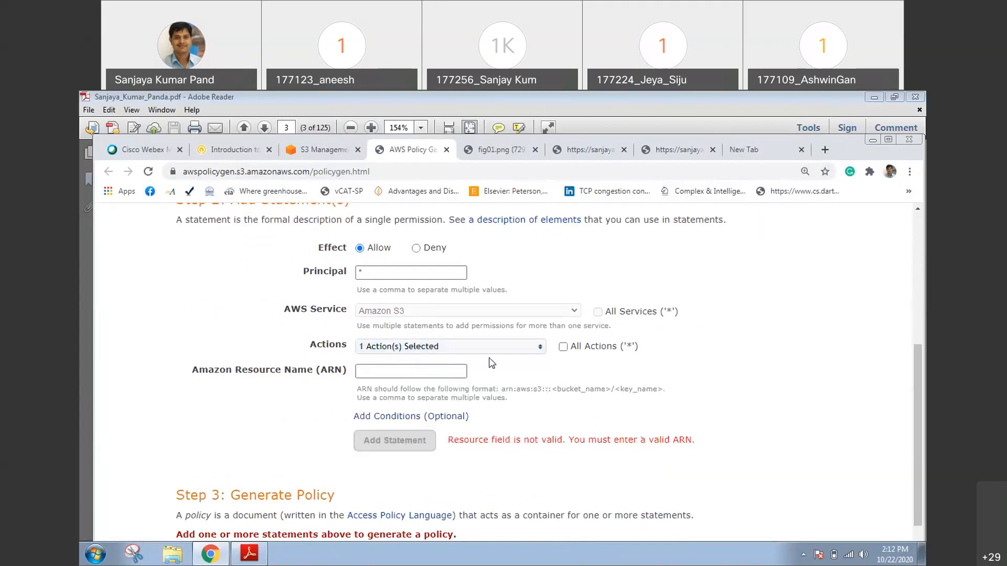
# Enter the copied bucket ARN followed by /* as the resource name and add the statement
pyautogui.click(401, 372)
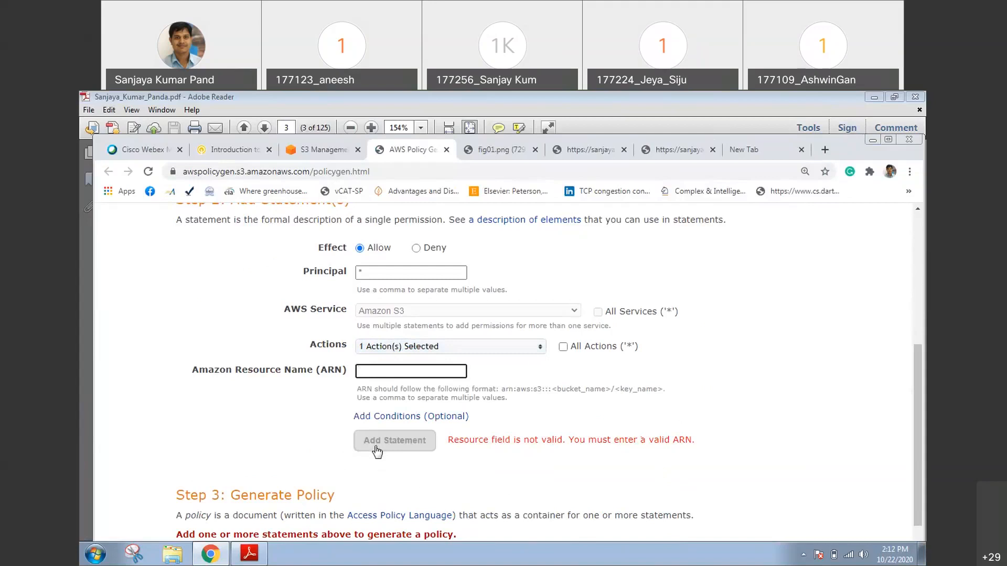
pyautogui.write('arn:aws:s3:::sanjaya')
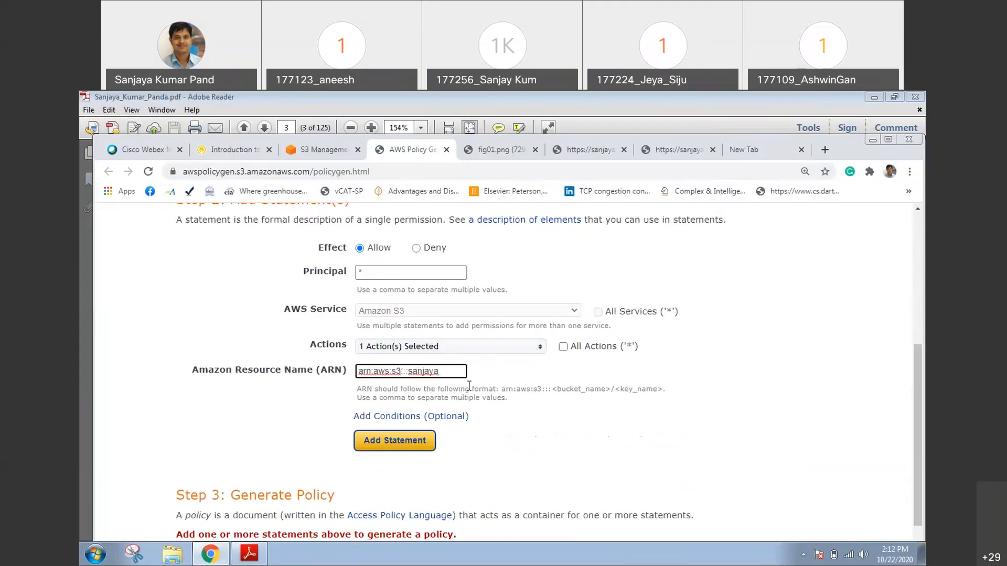
pyautogui.write('/')
pyautogui.write('*')
pyautogui.click(395, 441)
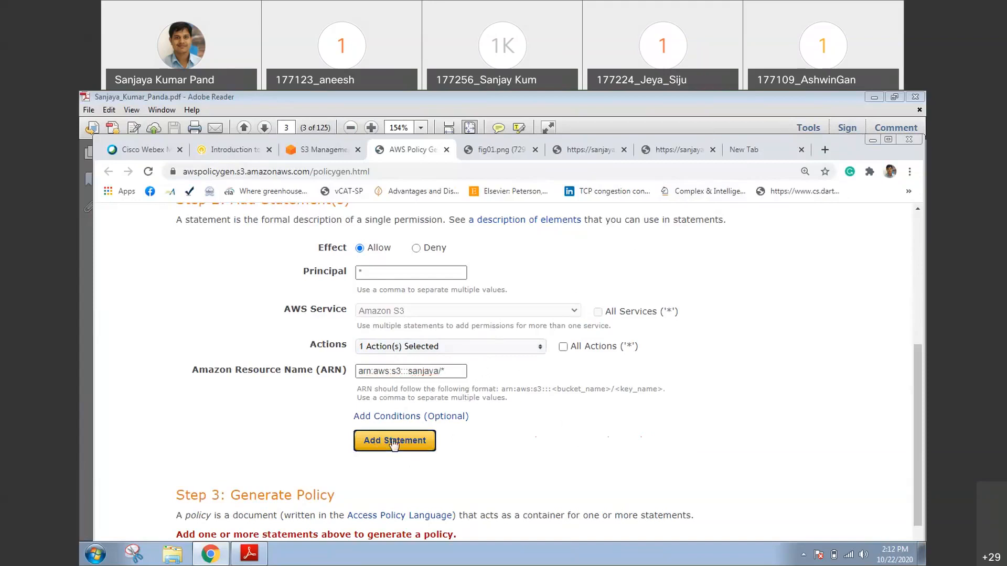
# Review the added statement, generate the policy, and copy its whole JSON document before closing it
pyautogui.scroll(-4, 394, 445)
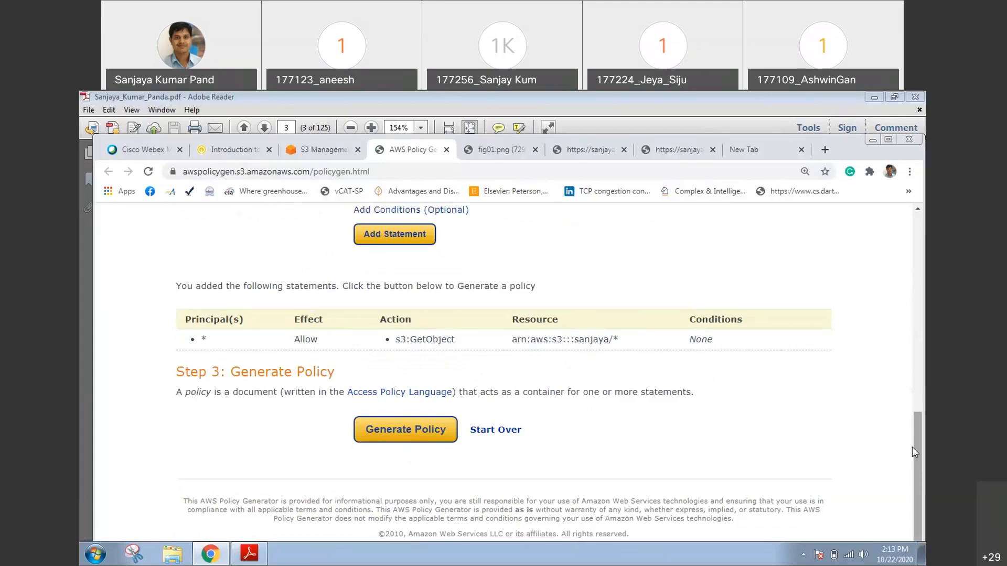
pyautogui.scroll(1, 908, 412)
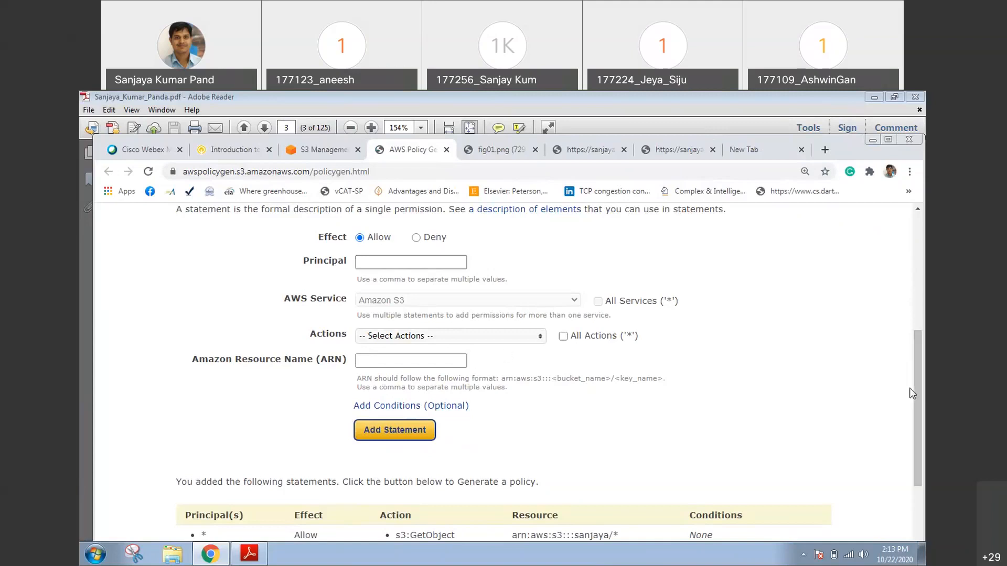
pyautogui.moveTo(911, 395); pyautogui.dragTo(915, 539)
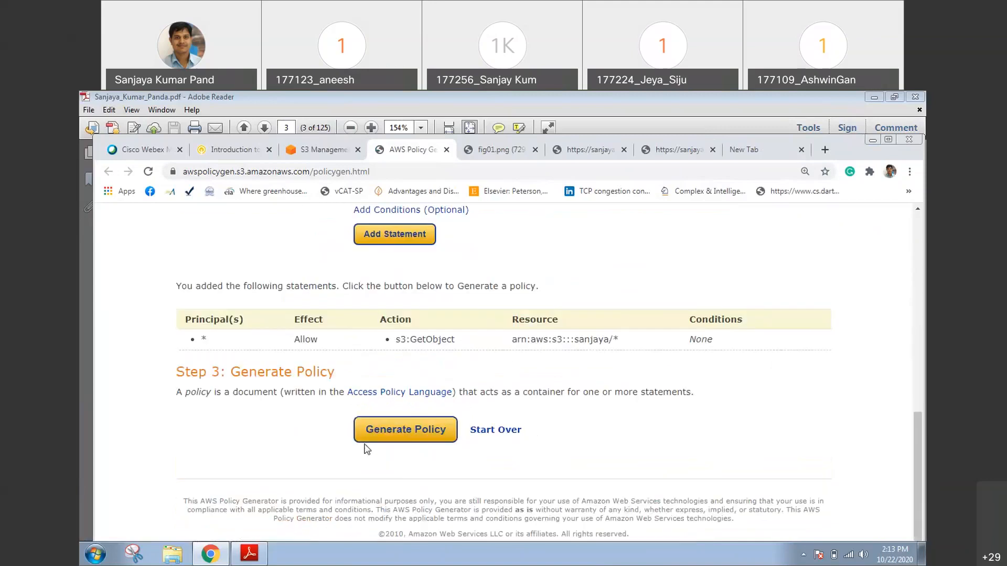
pyautogui.click(417, 437)
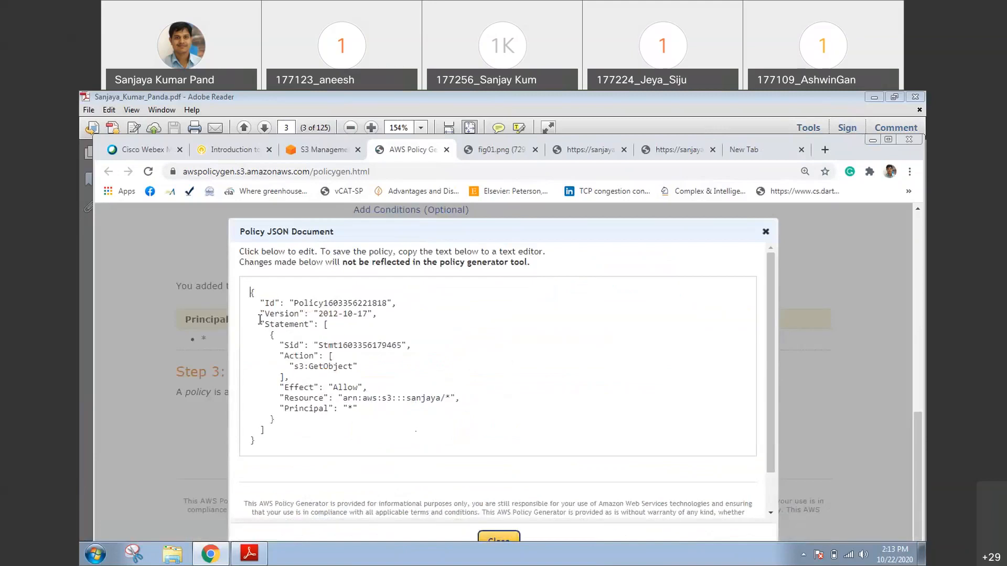
pyautogui.hotkey('ctrl', 'a')
pyautogui.hotkey('ctrl', 'c')
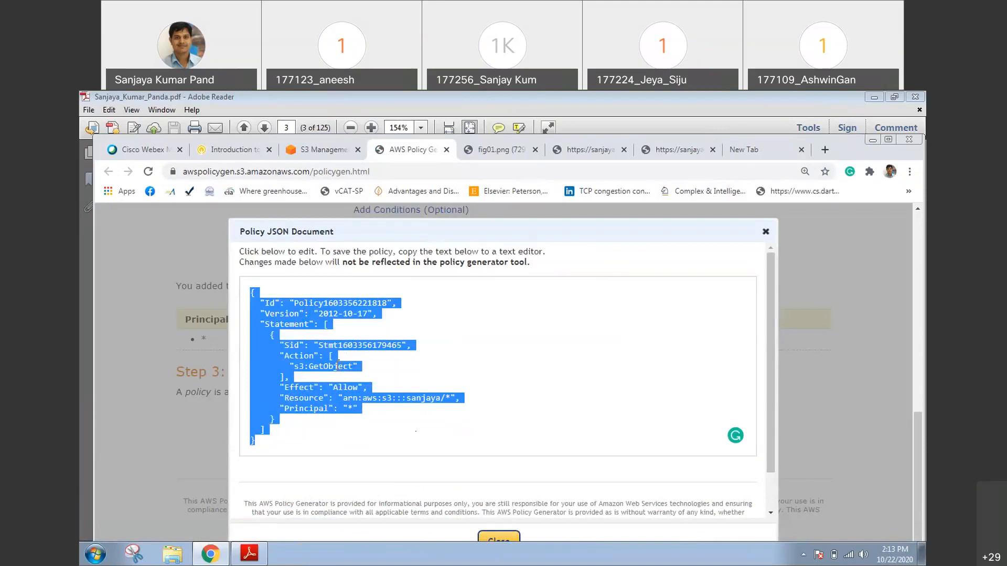
pyautogui.click(495, 540)
# Paste the generated JSON into the S3 console's bucket policy editor and save the bucket policy
pyautogui.click(317, 152)
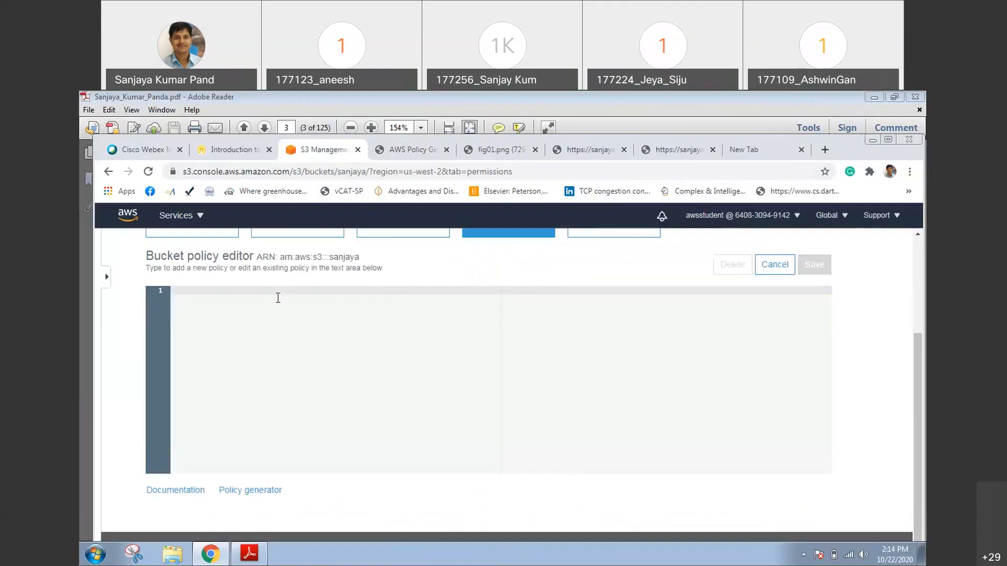
pyautogui.hotkey('ctrl', 'v')
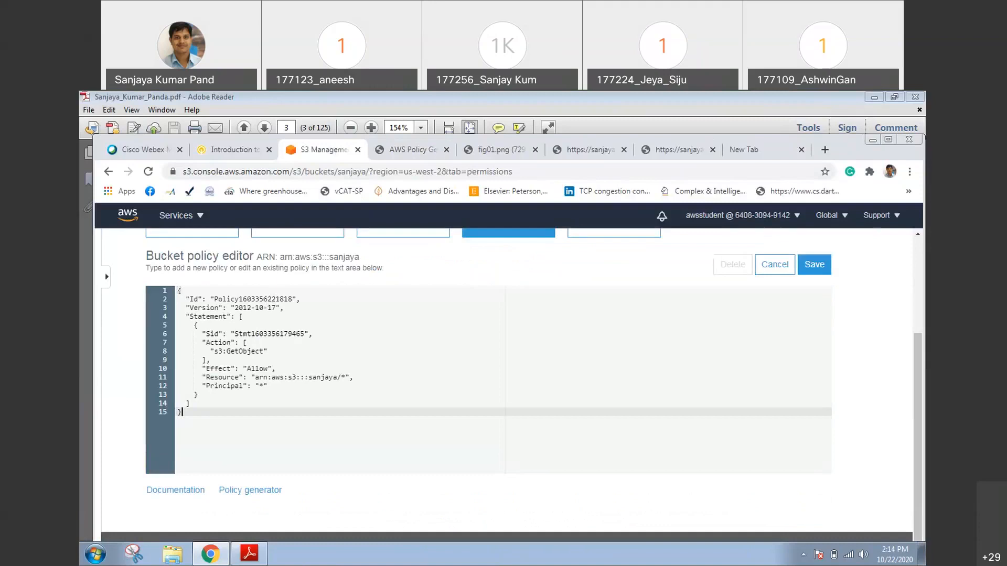
pyautogui.click(817, 271)
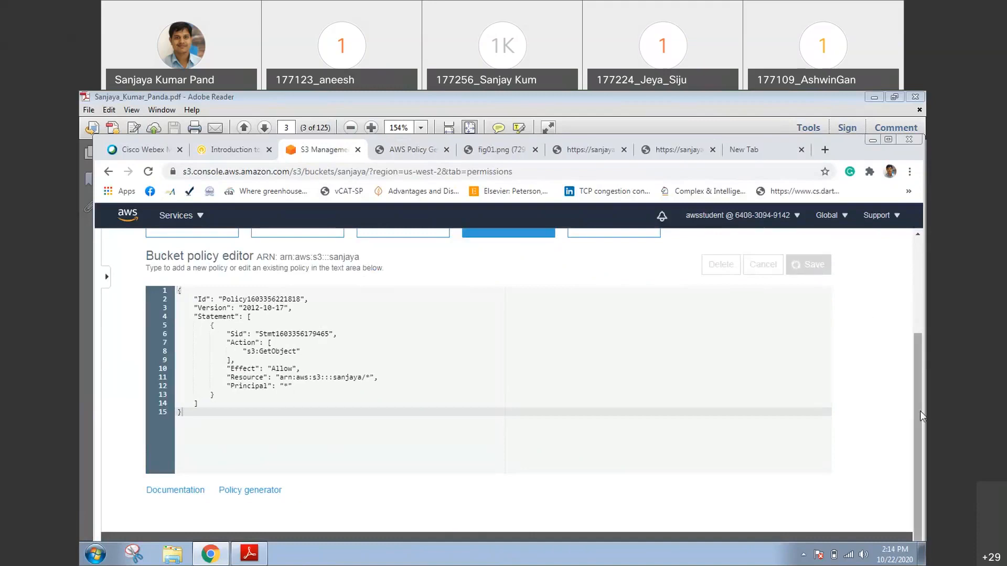
pyautogui.scroll(1, 922, 394)
pyautogui.scroll(1, 921, 362)
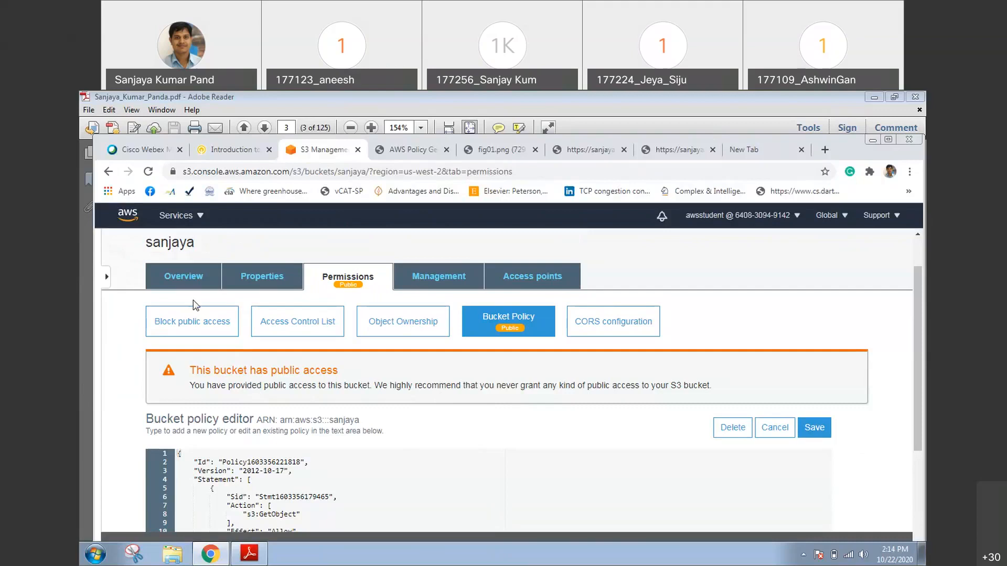
# Examine the bucket's object list and its properties, then return to the object list in the maximized browser window
pyautogui.click(184, 282)
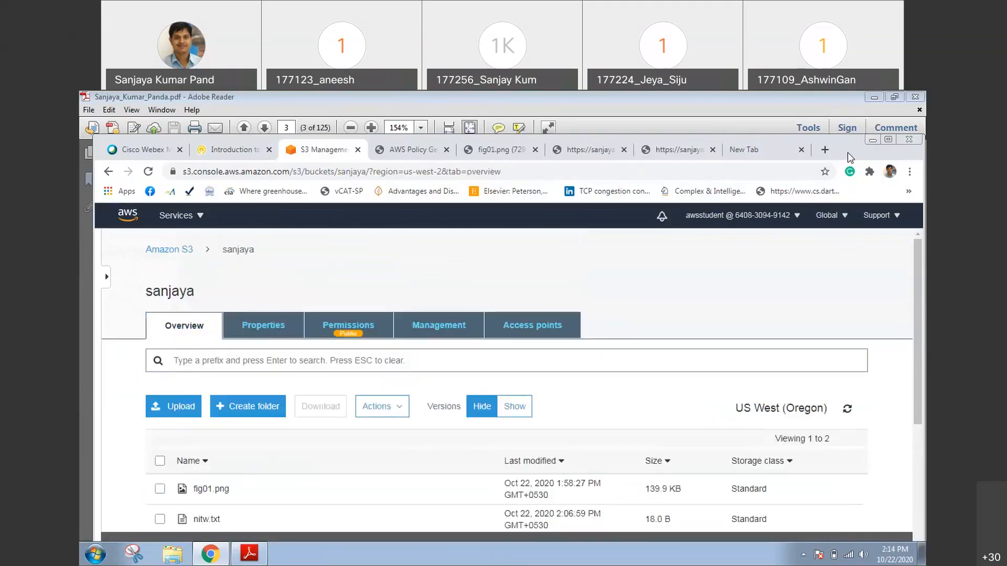
pyautogui.doubleClick(848, 152)
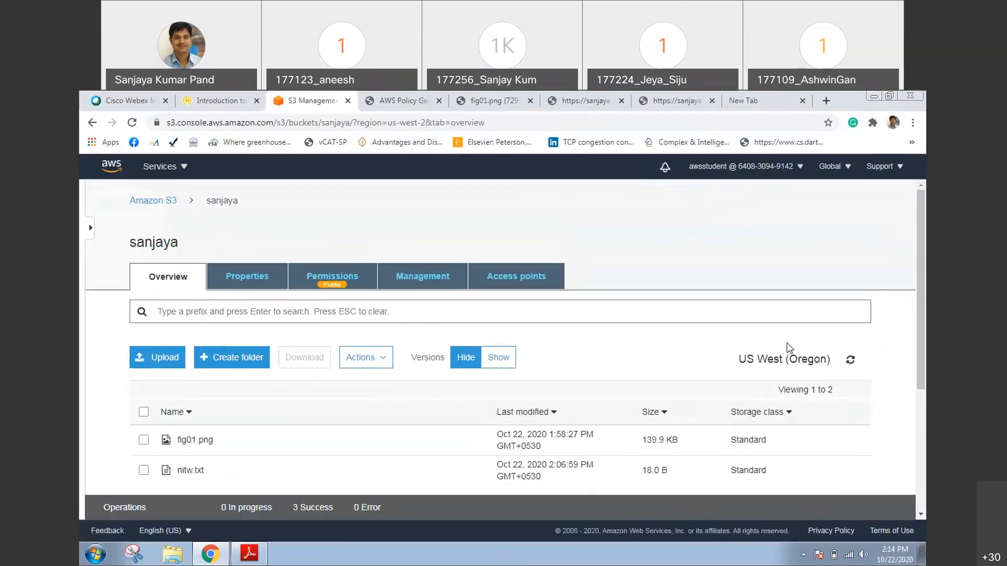
pyautogui.scroll(-1, 786, 342)
pyautogui.scroll(1, 577, 278)
pyautogui.click(240, 278)
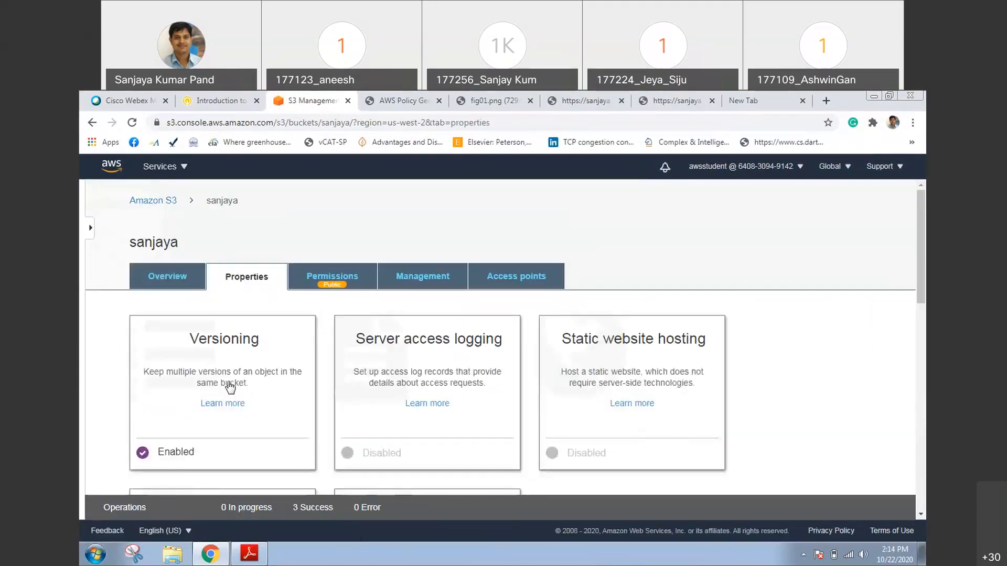
pyautogui.click(167, 282)
pyautogui.scroll(-2, 913, 359)
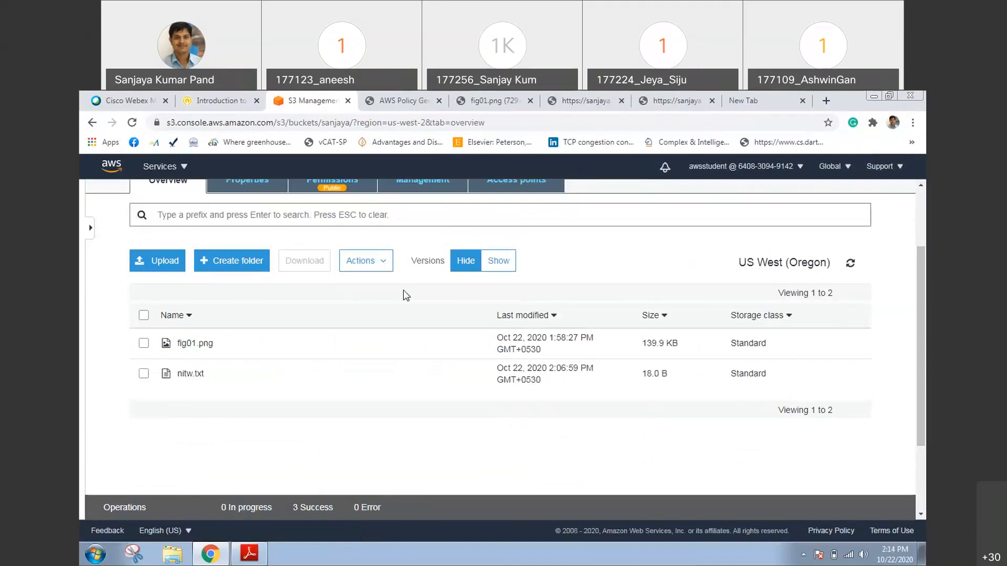
# Show the object versions in the bucket, examine the versions listed for nitw.txt, and hide the versions again
pyautogui.click(505, 270)
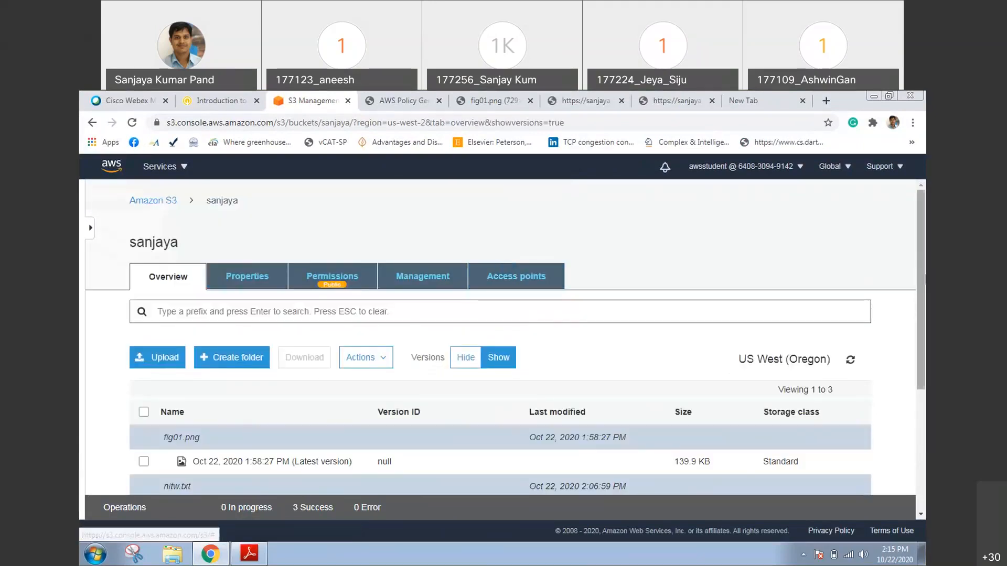
pyautogui.scroll(-2, 921, 362)
pyautogui.scroll(-1, 922, 362)
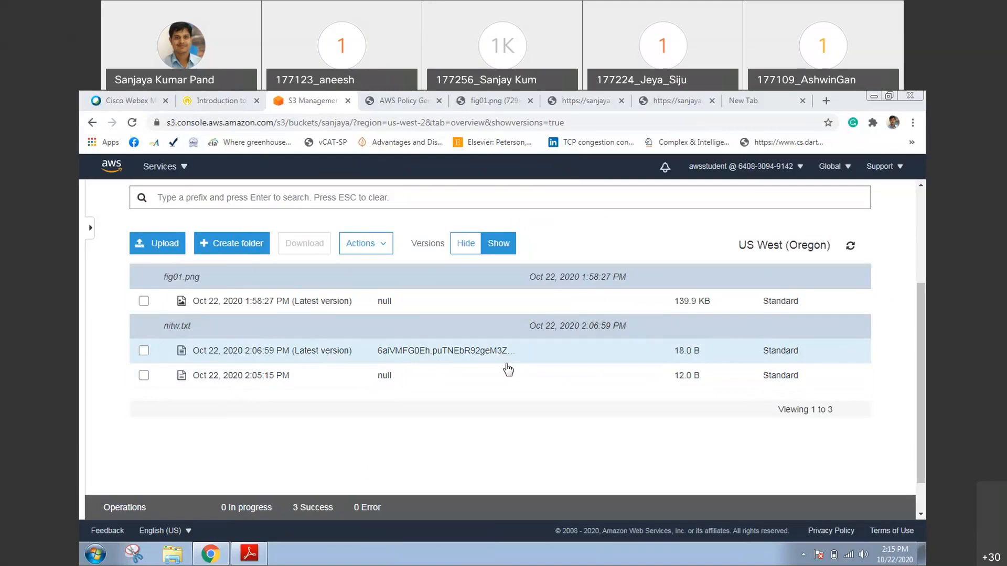
pyautogui.click(462, 248)
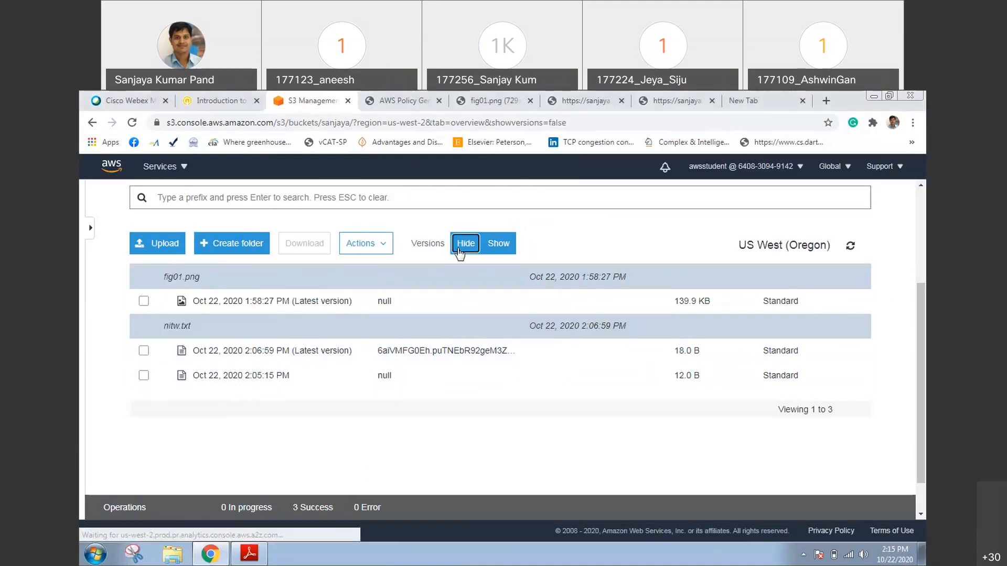
# Delete the nitw.txt object from the bucket with its versions hidden
pyautogui.click(143, 469)
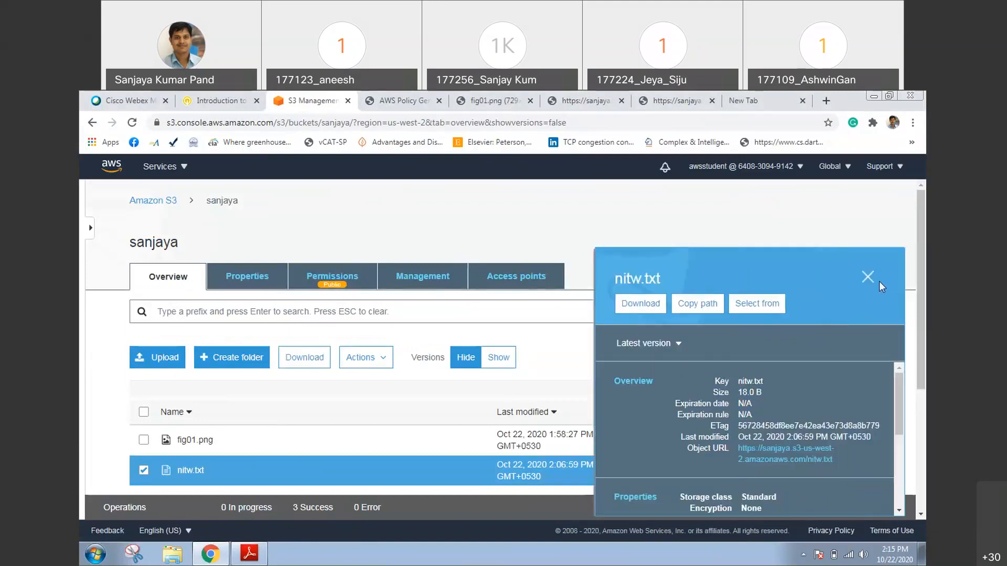
pyautogui.click(868, 277)
pyautogui.scroll(-2, 352, 308)
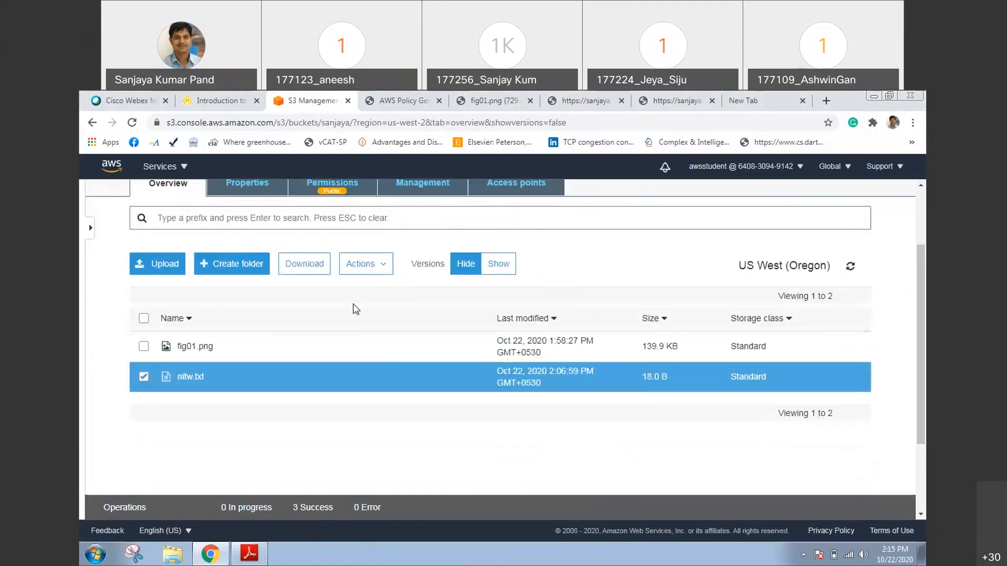
pyautogui.click(366, 271)
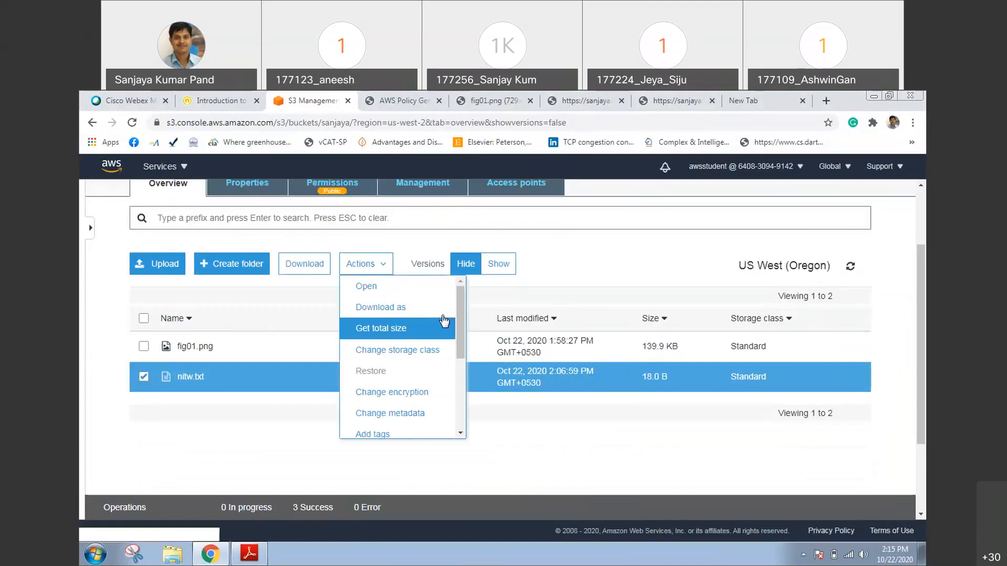
pyautogui.scroll(-3, 459, 360)
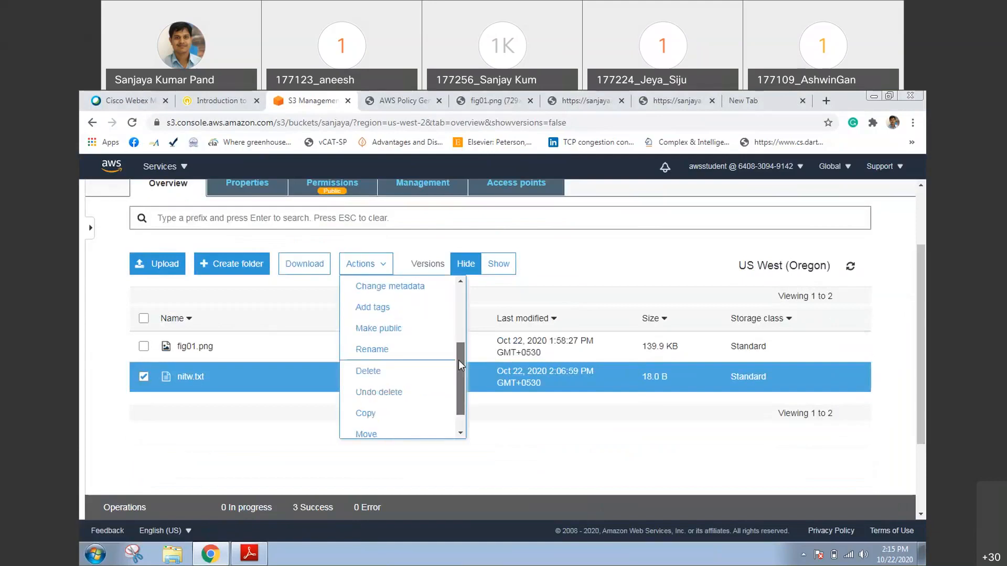
pyautogui.scroll(-1, 459, 360)
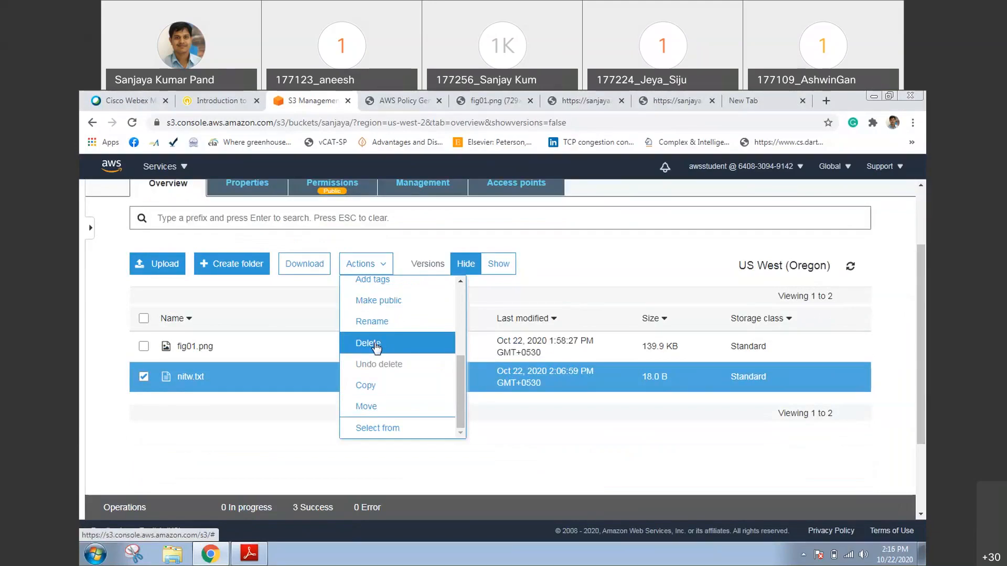
pyautogui.click(373, 344)
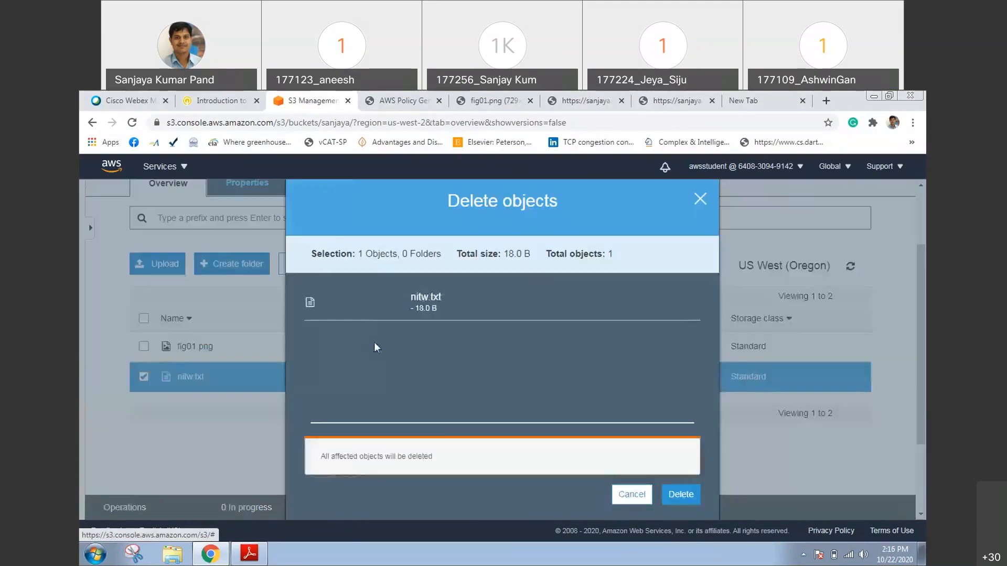
pyautogui.click(665, 496)
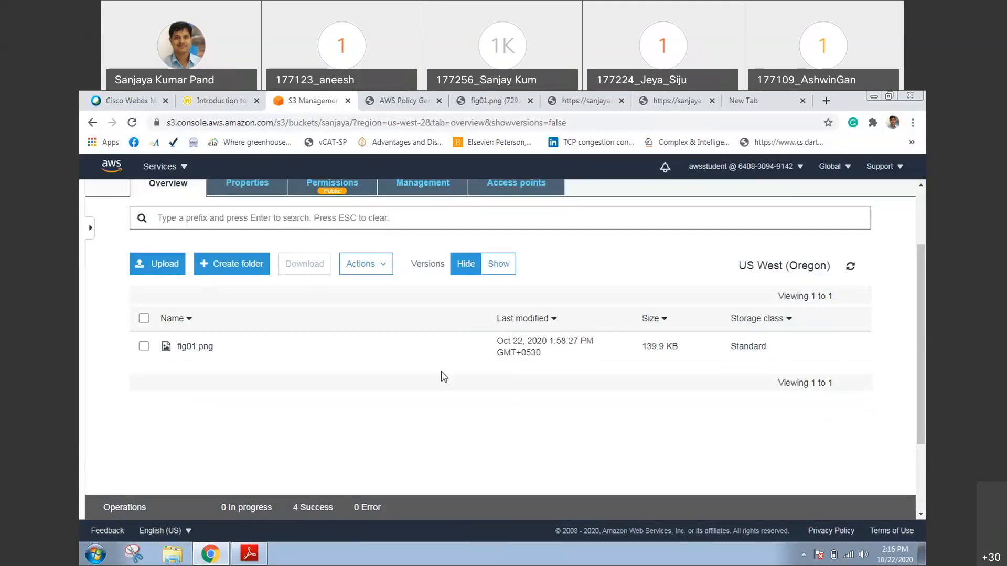
# Show the object versions, delete the delete marker of nitw.txt to restore the file, and hide the versions
pyautogui.click(498, 267)
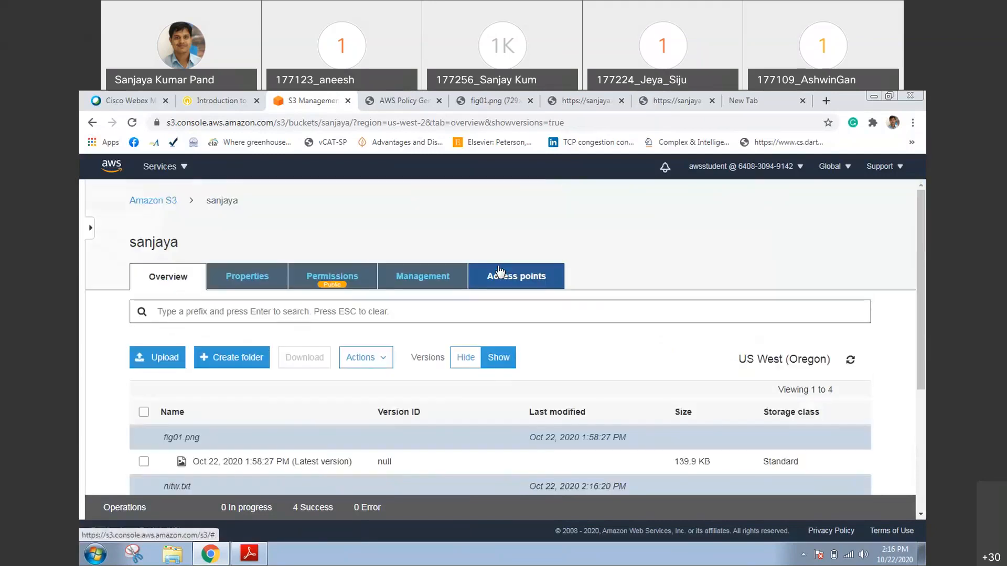
pyautogui.moveTo(922, 270); pyautogui.dragTo(924, 364)
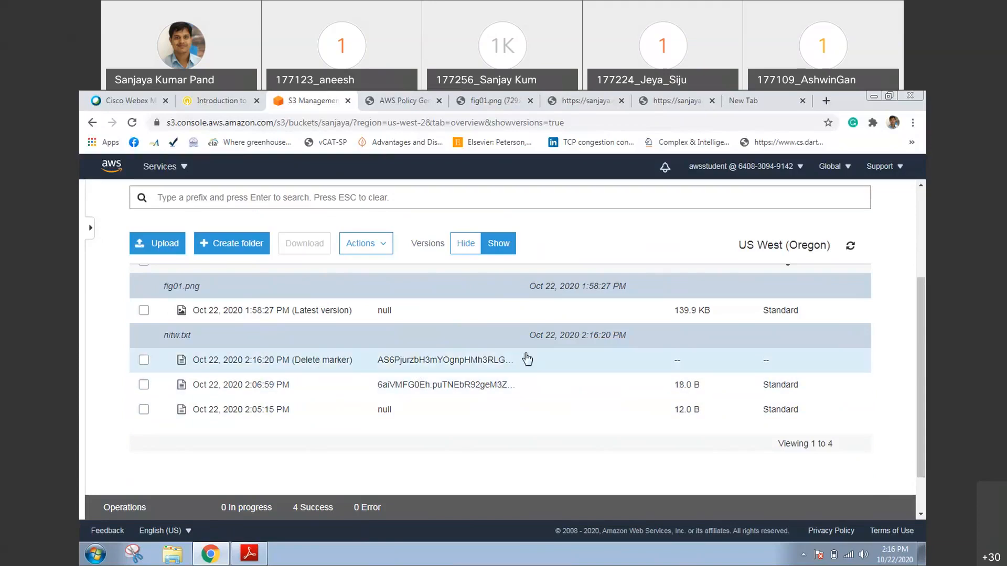
pyautogui.click(144, 361)
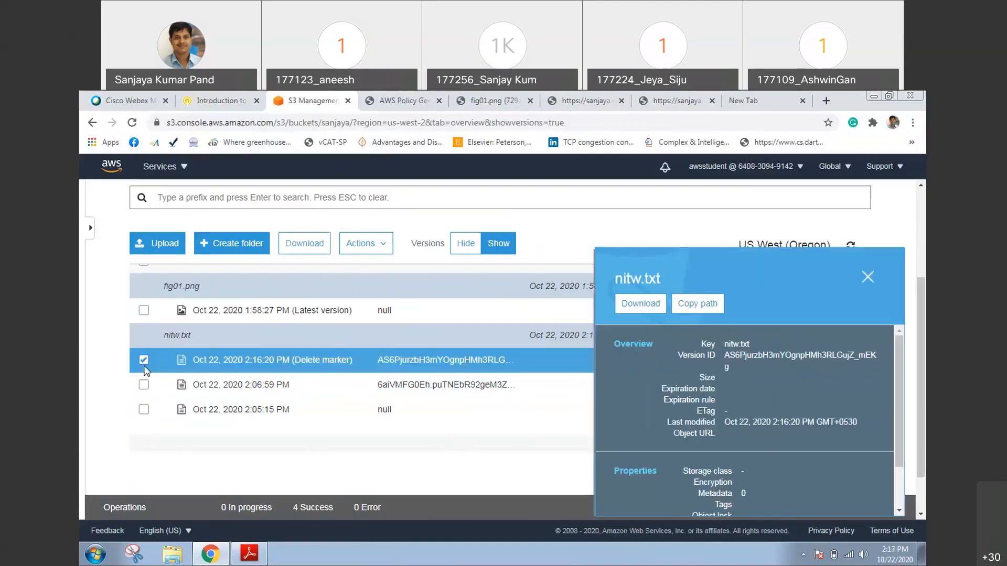
pyautogui.click(367, 250)
pyautogui.scroll(-3, 451, 315)
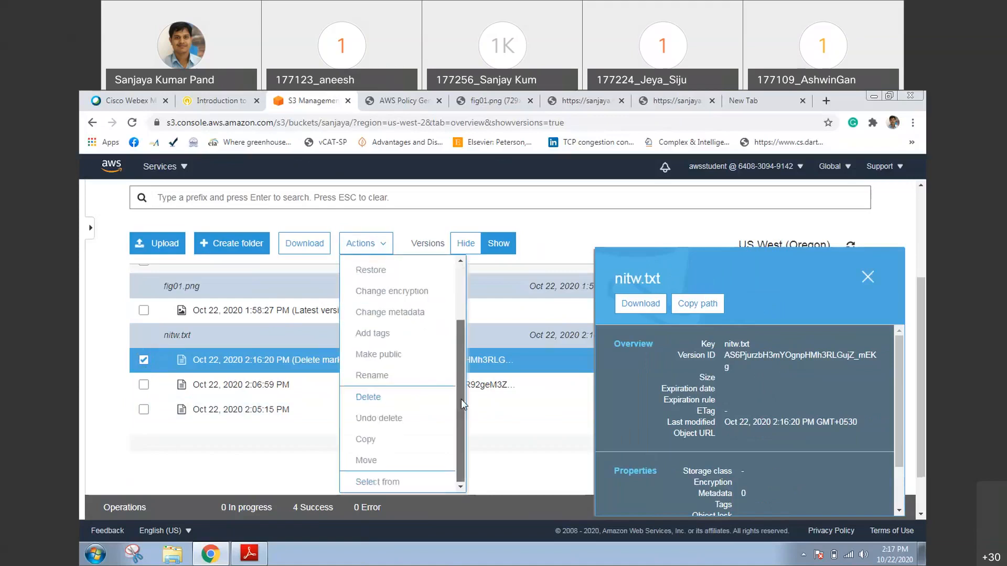
pyautogui.click(393, 408)
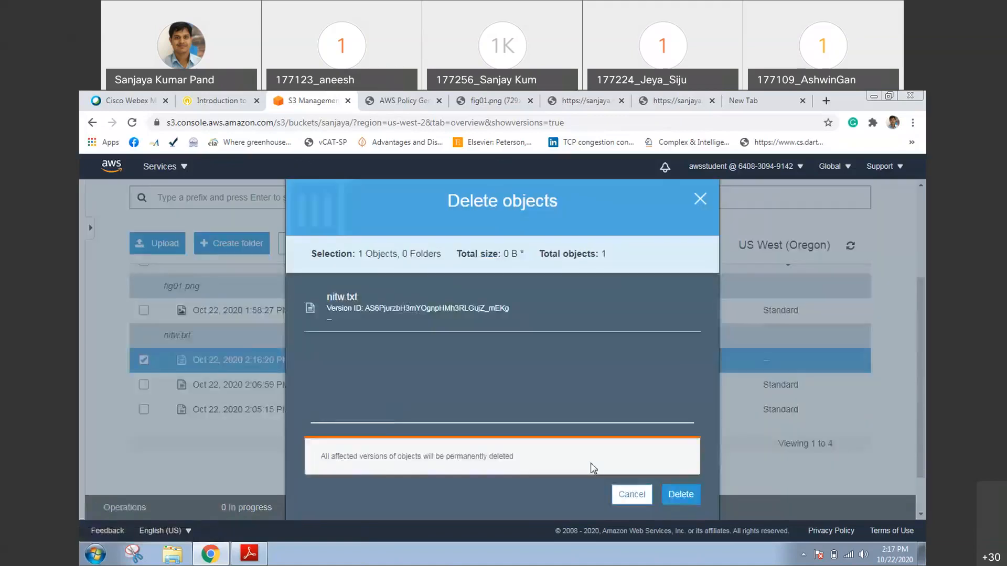
pyautogui.click(673, 496)
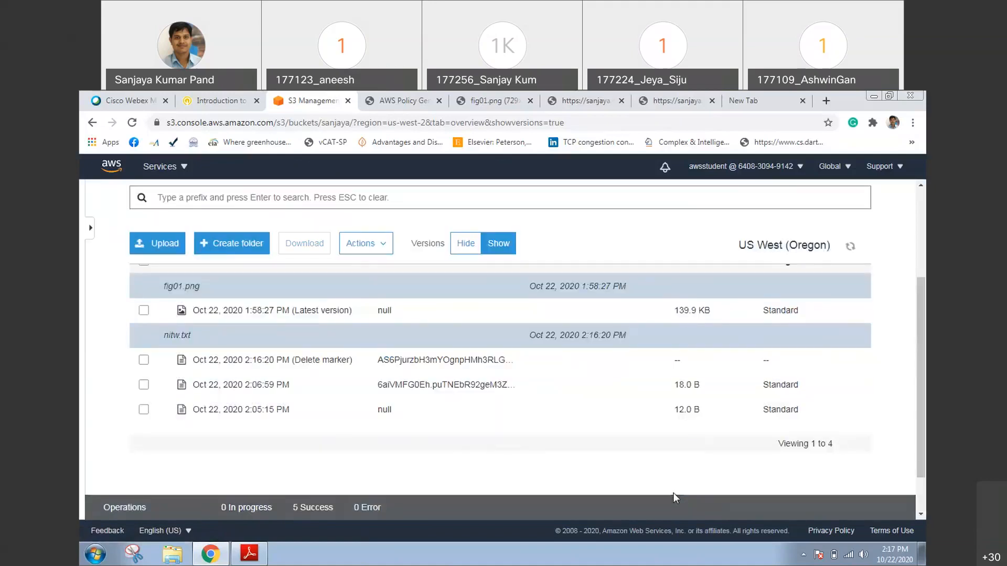
pyautogui.click(474, 250)
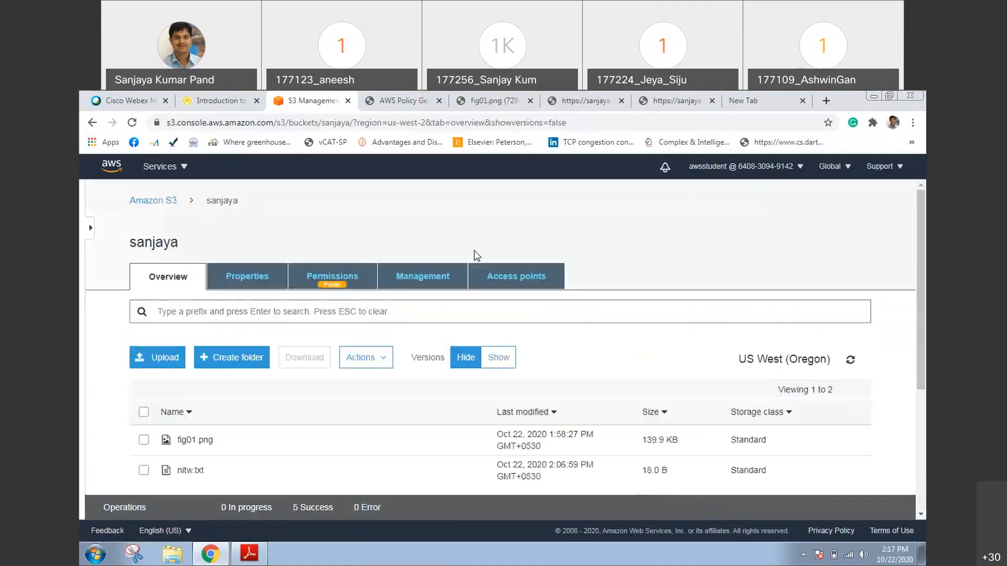
# Open the overview of nitw.txt and load its object URL in a new browser tab
pyautogui.scroll(-2, 472, 335)
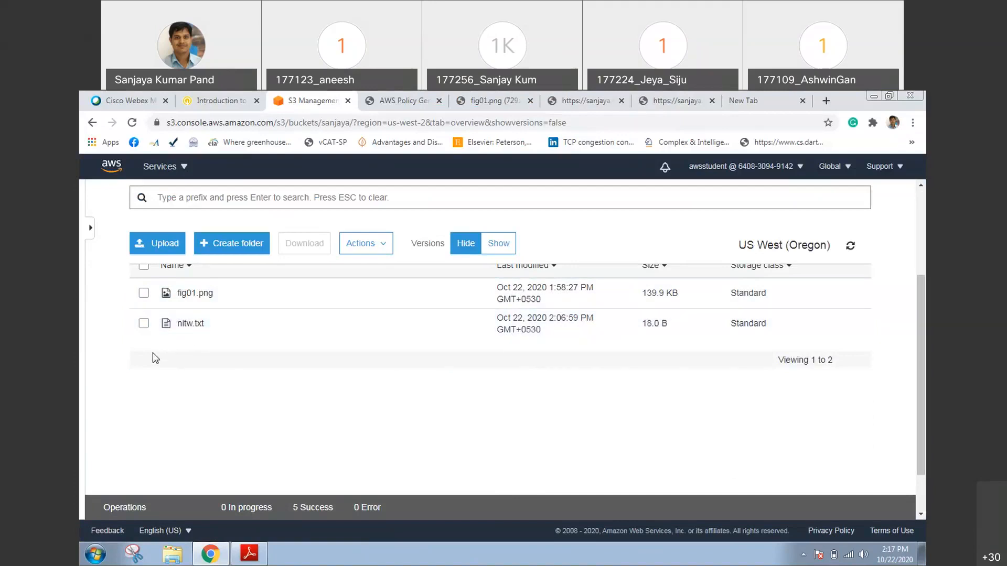
pyautogui.click(184, 325)
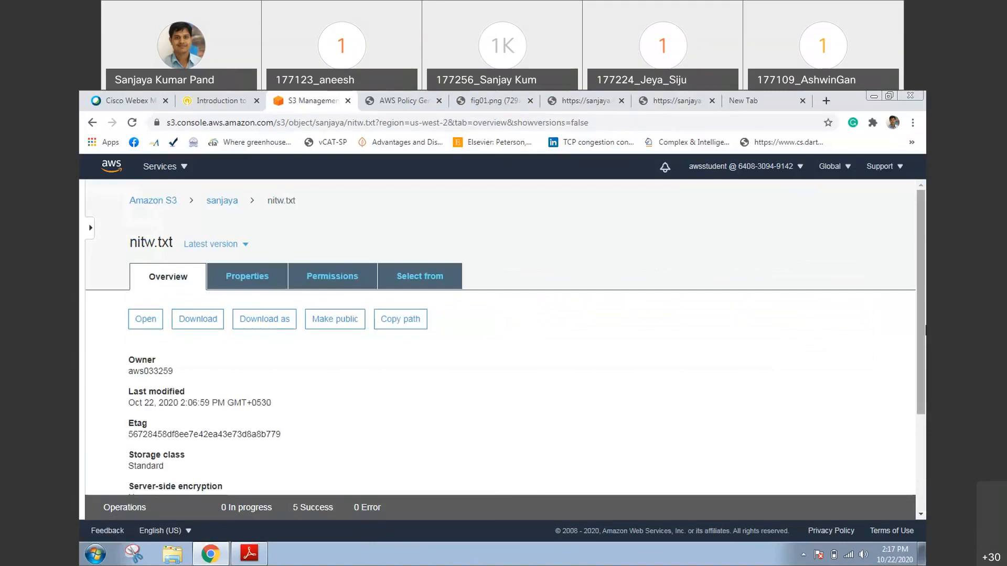
pyautogui.scroll(-3, 320, 462)
pyautogui.rightClick(319, 456)
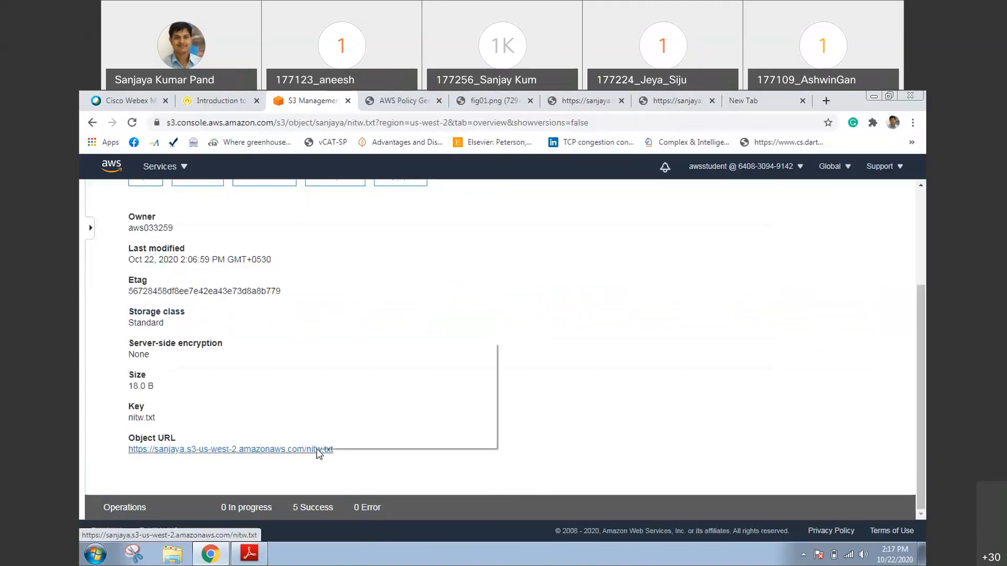
pyautogui.click(388, 352)
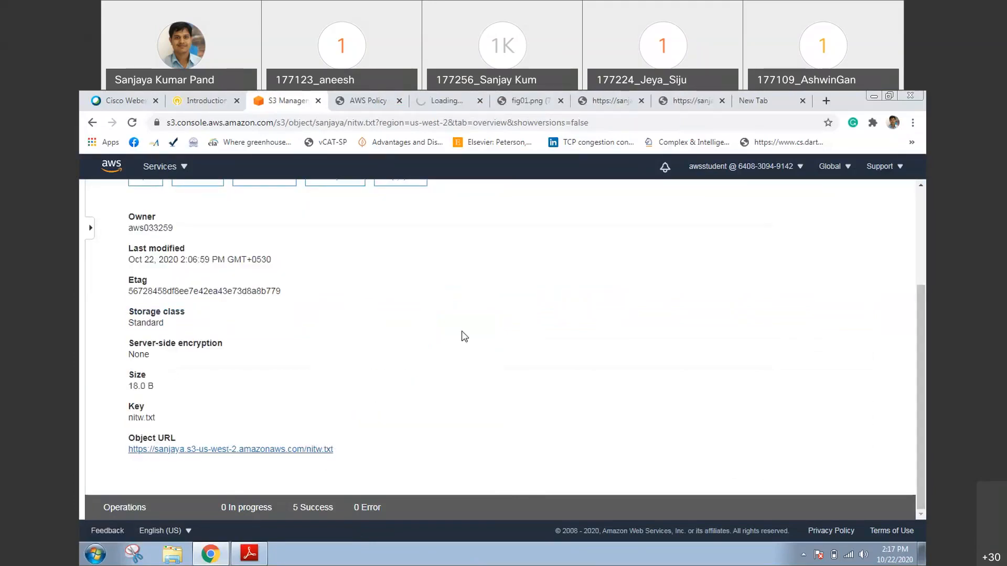
# Restore the browser window to its smaller size and view the nitw.txt contents and address in the newly opened tab
pyautogui.doubleClick(849, 98)
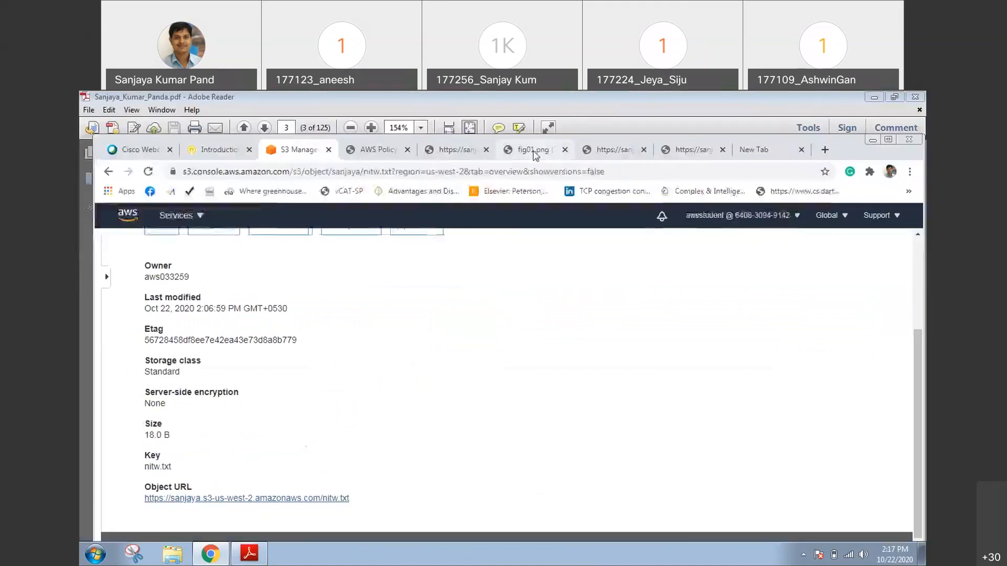
pyautogui.click(534, 152)
pyautogui.click(454, 153)
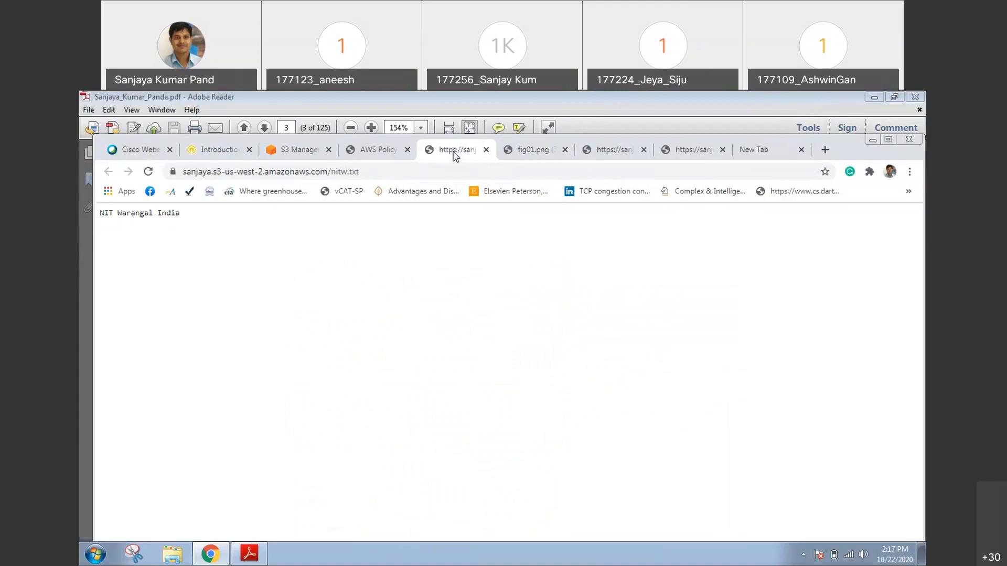
pyautogui.click(387, 175)
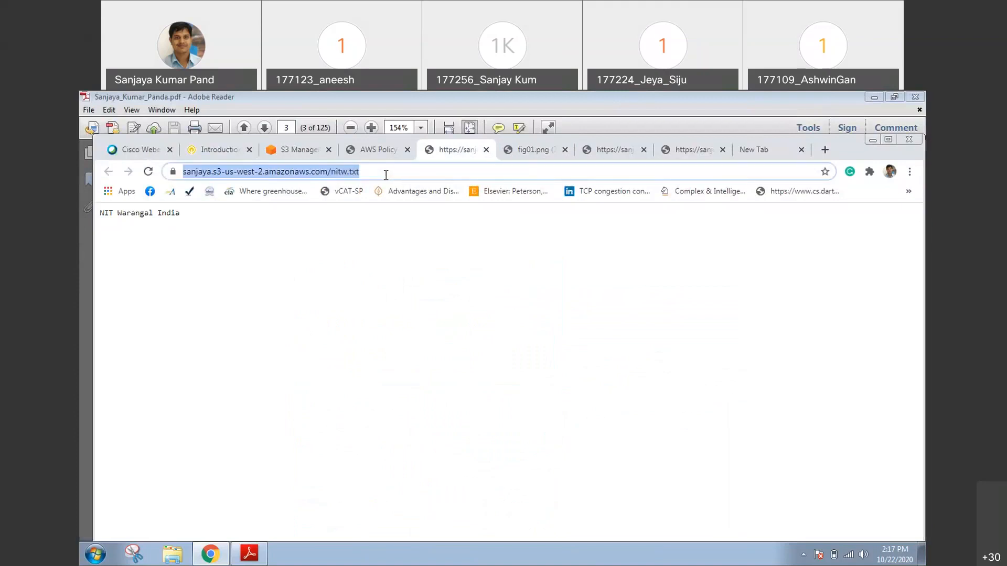
pyautogui.hotkey('alt', 'Tab')
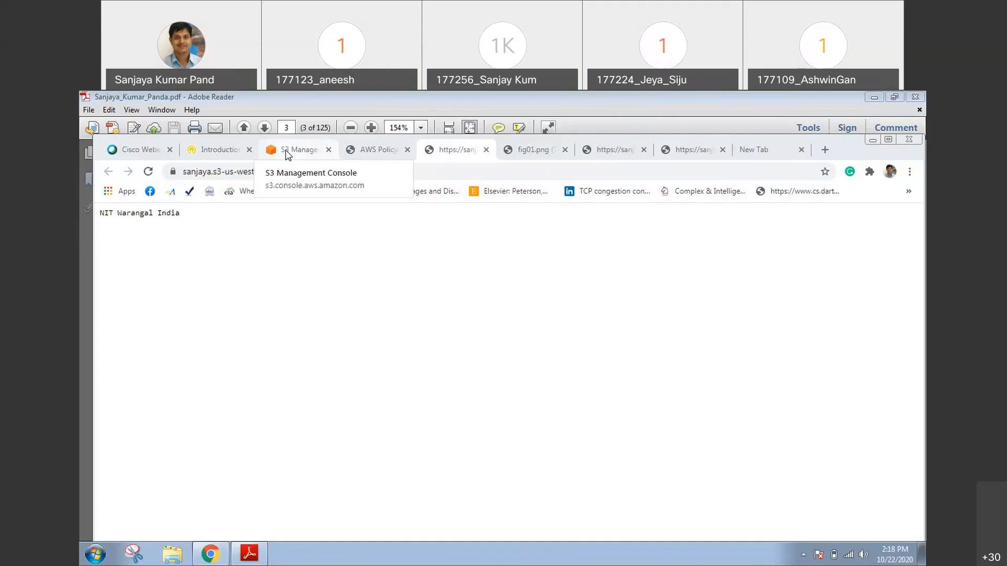
# Return from the text file page to the S3 console and go back to the list of all buckets
pyautogui.click(287, 153)
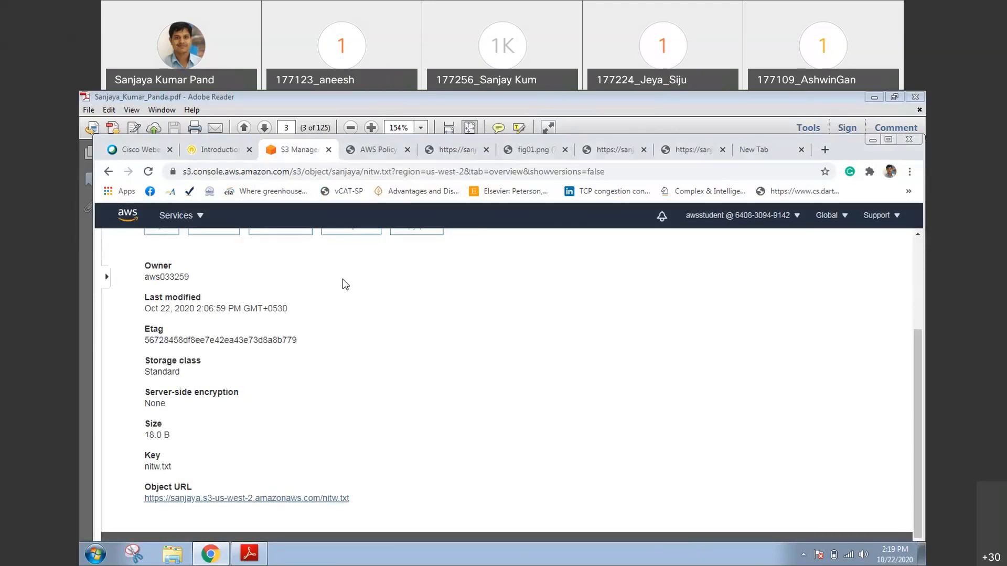
pyautogui.moveTo(915, 480); pyautogui.dragTo(919, 369)
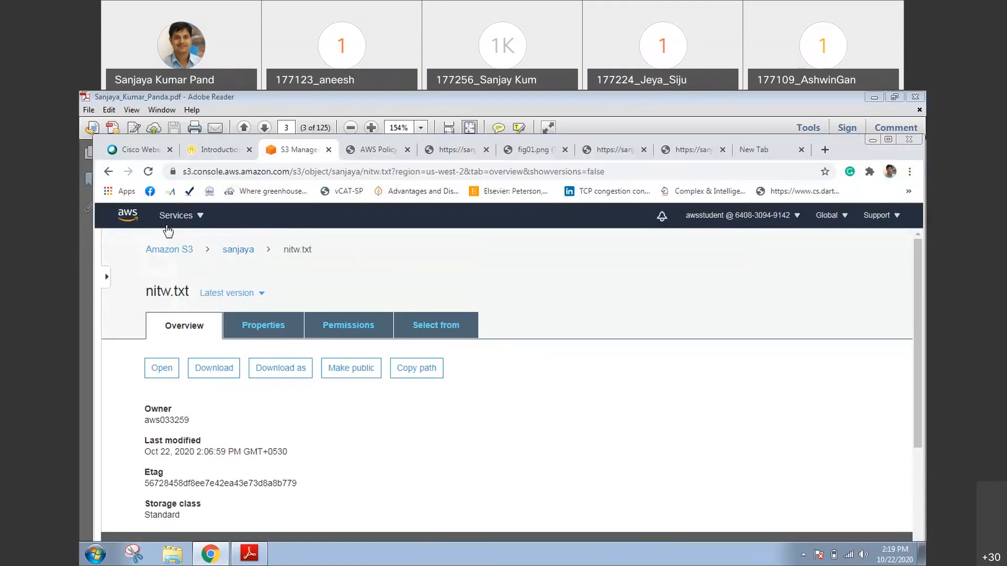
pyautogui.click(134, 225)
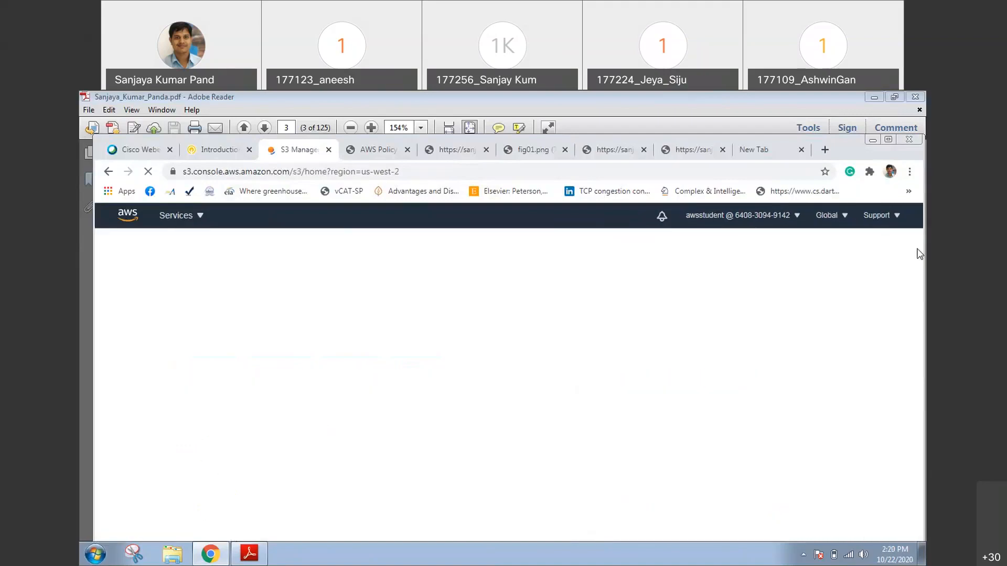
pyautogui.scroll(-2, 919, 272)
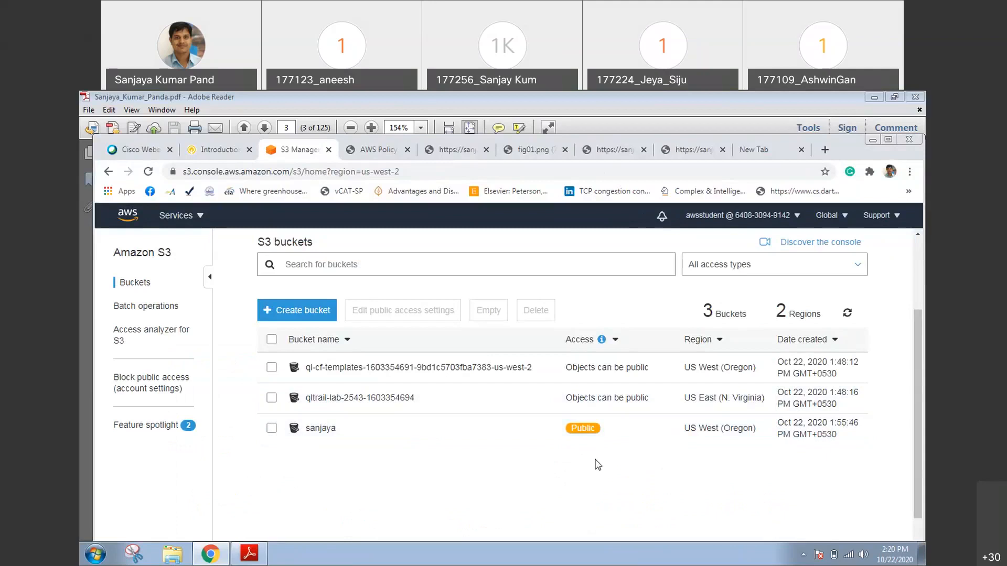
# Select the public lab bucket, review its properties and permissions summary, and delete it by entering the bucket's name as confirmation
pyautogui.click(271, 429)
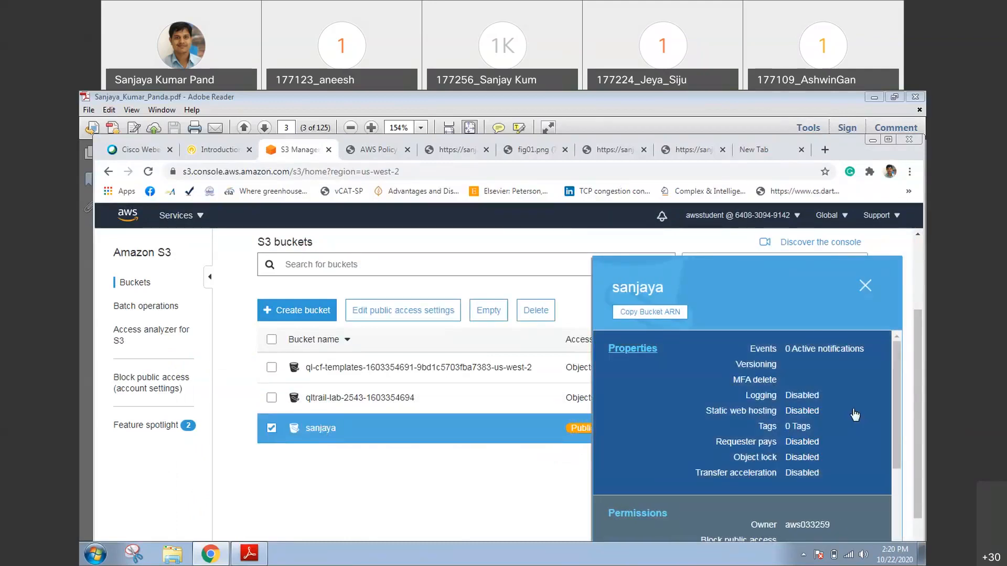
pyautogui.scroll(-3, 903, 493)
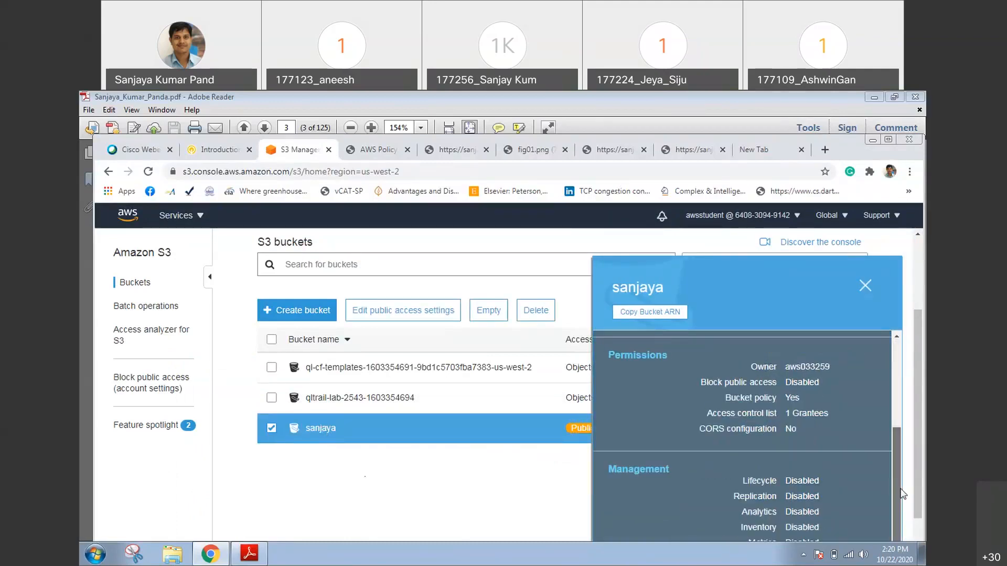
pyautogui.click(864, 286)
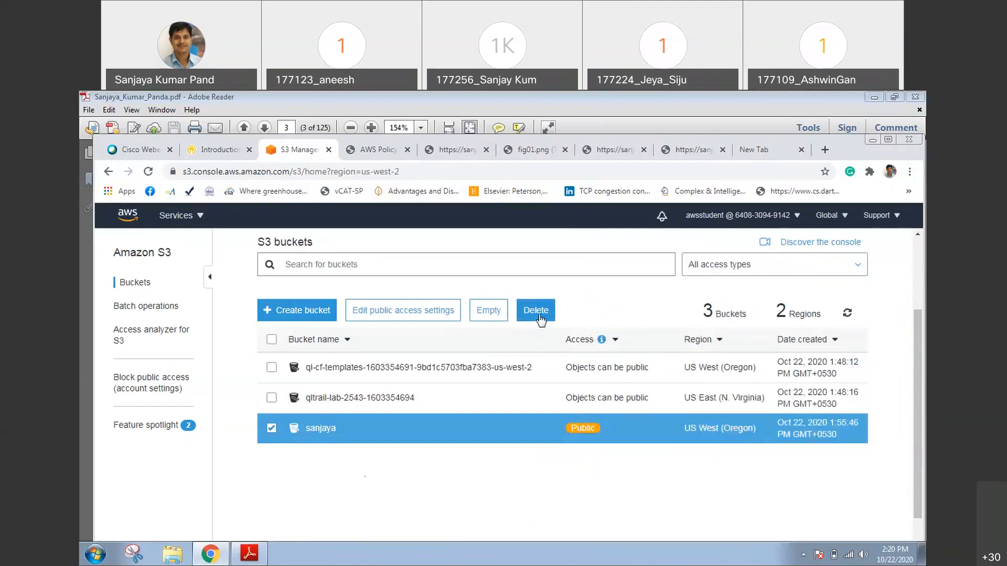
pyautogui.click(540, 319)
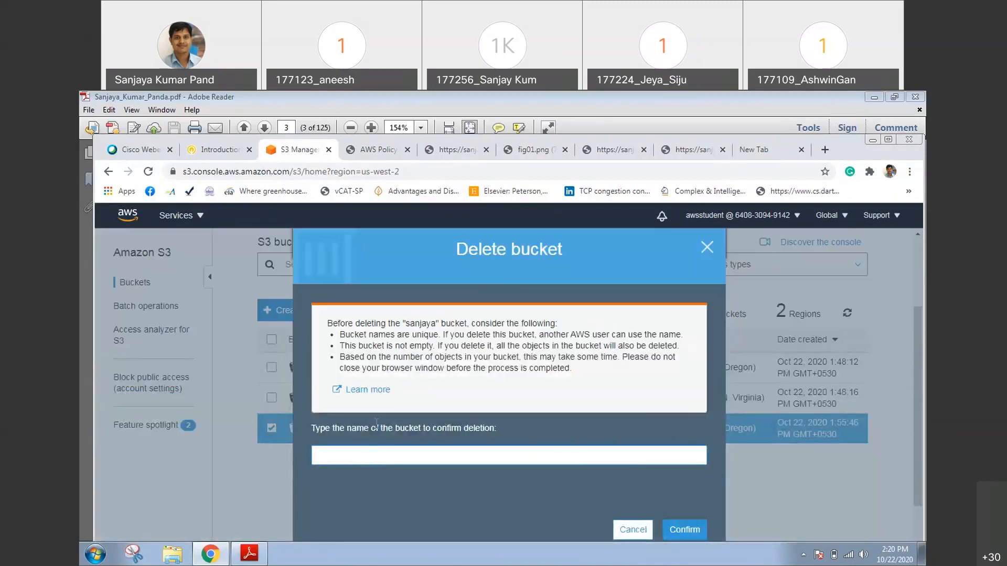
pyautogui.moveTo(406, 323); pyautogui.dragTo(420, 323)
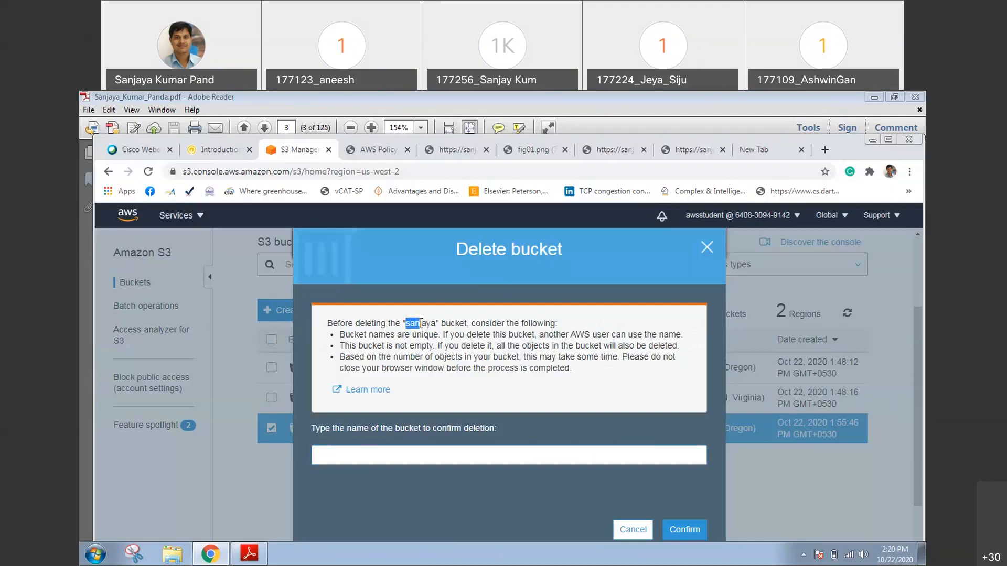
pyautogui.click(386, 456)
pyautogui.write('sanjaya')
pyautogui.click(687, 531)
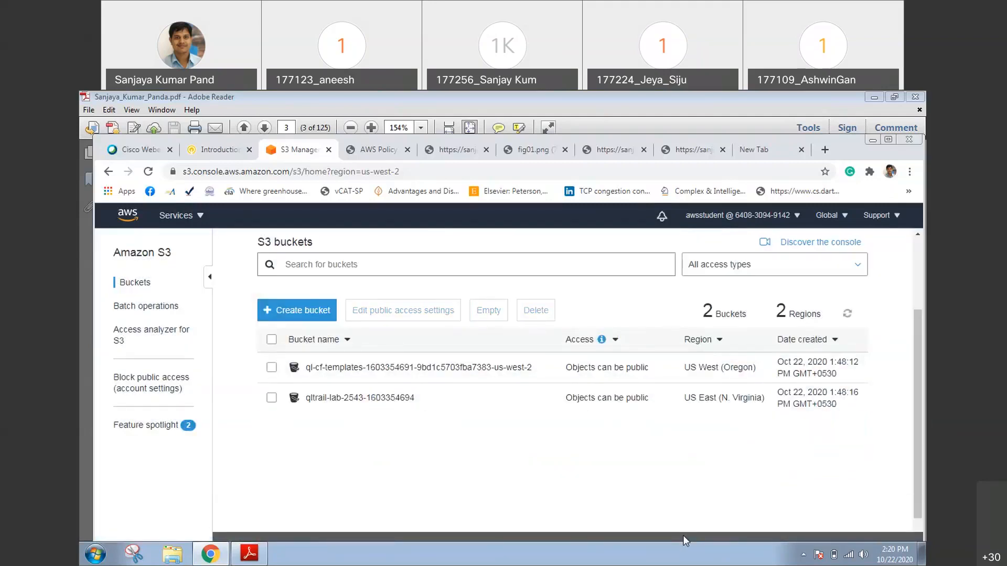
pyautogui.click(271, 368)
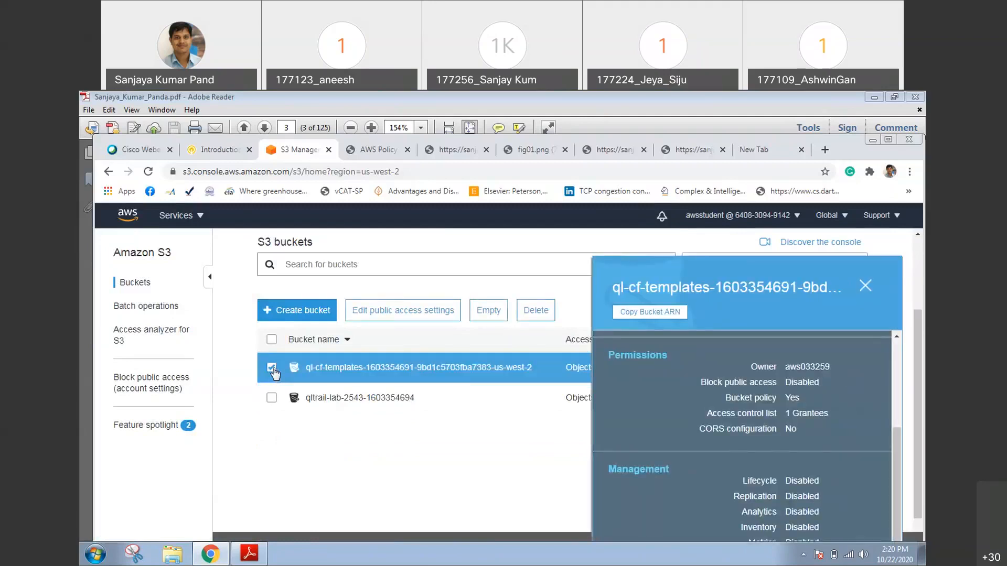
pyautogui.click(536, 310)
pyautogui.moveTo(408, 326); pyautogui.dragTo(632, 321)
pyautogui.hotkey('ctrl', 'c')
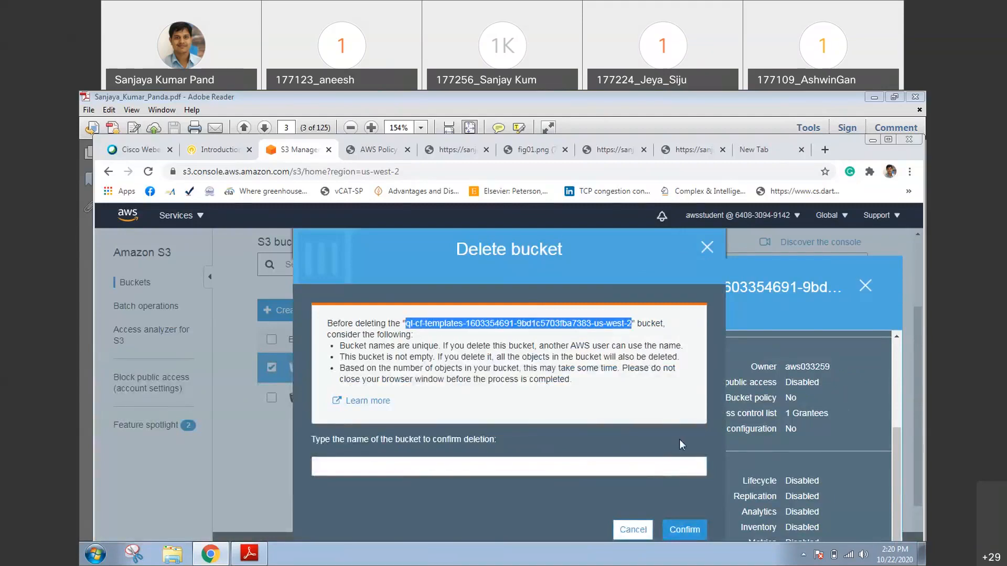
pyautogui.click(600, 468)
pyautogui.hotkey('ctrl', 'v')
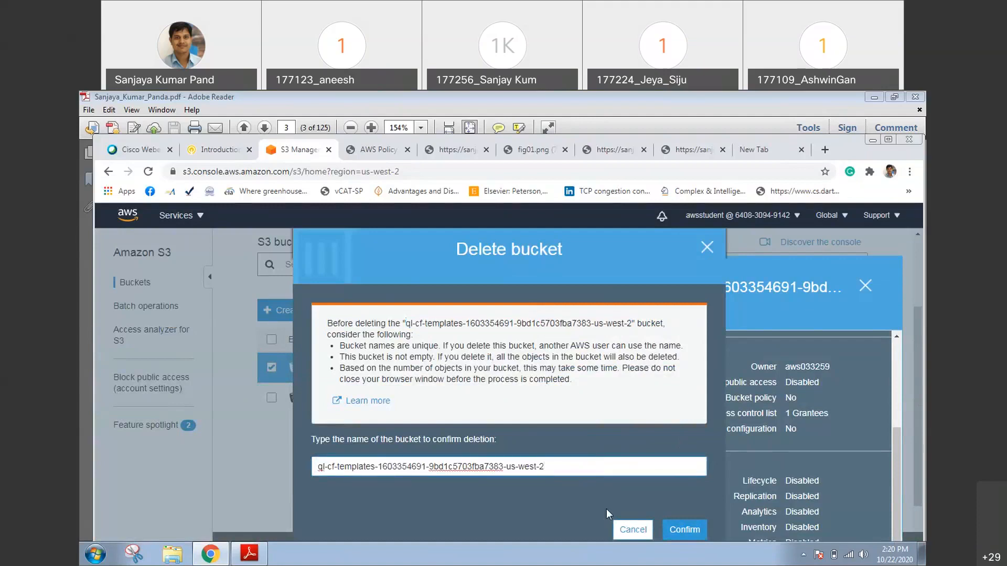
pyautogui.click(687, 535)
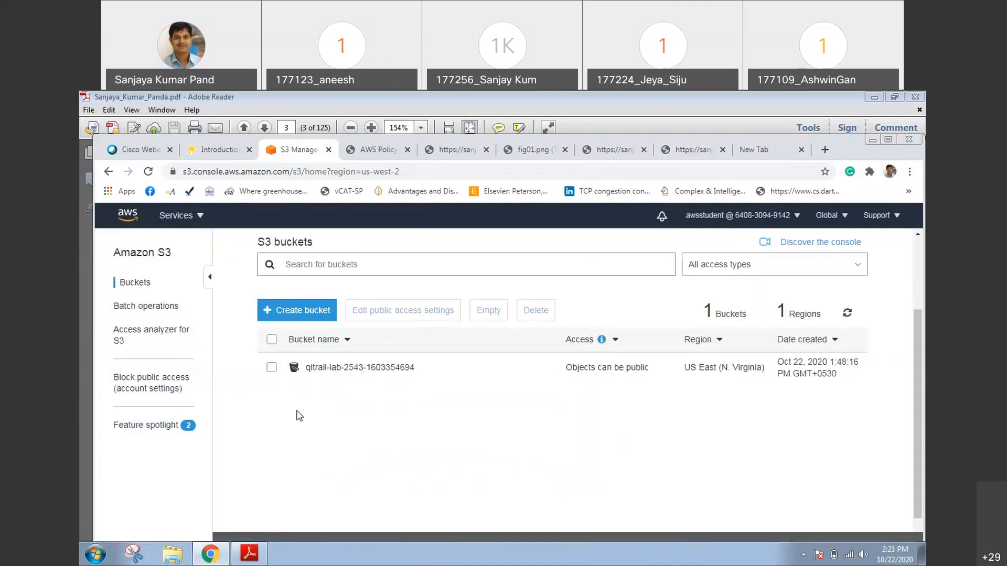
pyautogui.click(272, 370)
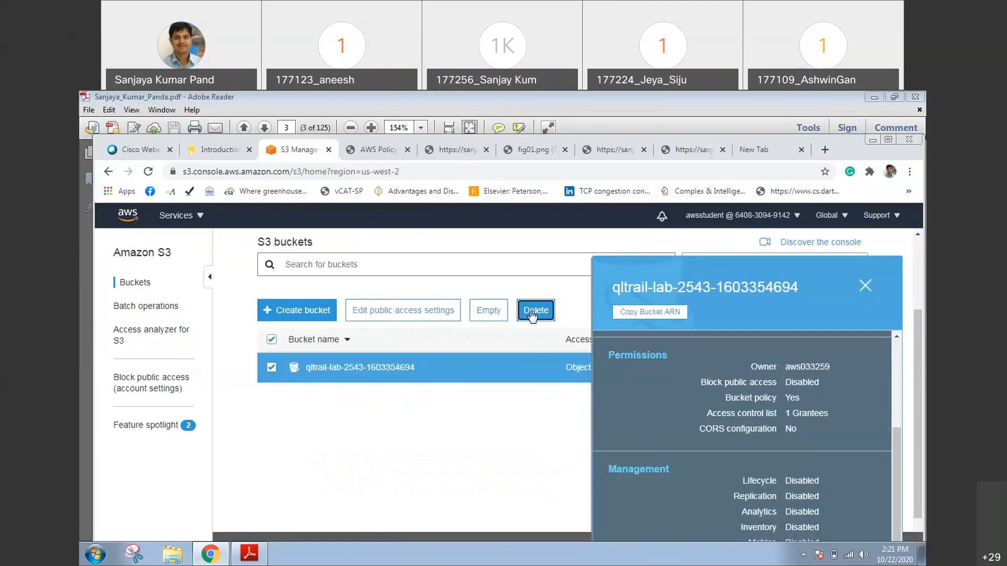
pyautogui.click(532, 311)
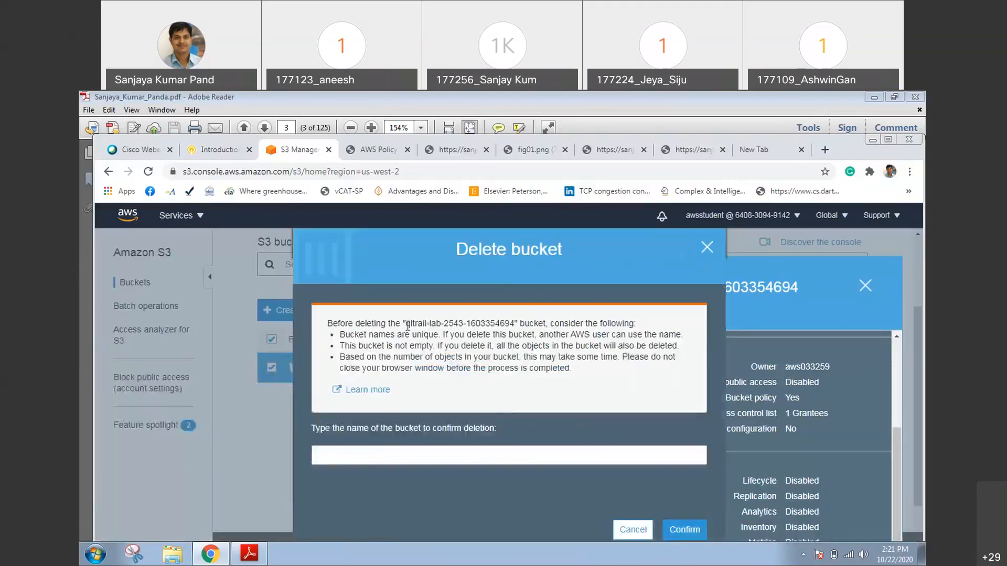
pyautogui.moveTo(406, 323); pyautogui.dragTo(515, 323)
pyautogui.hotkey('ctrl', 'c')
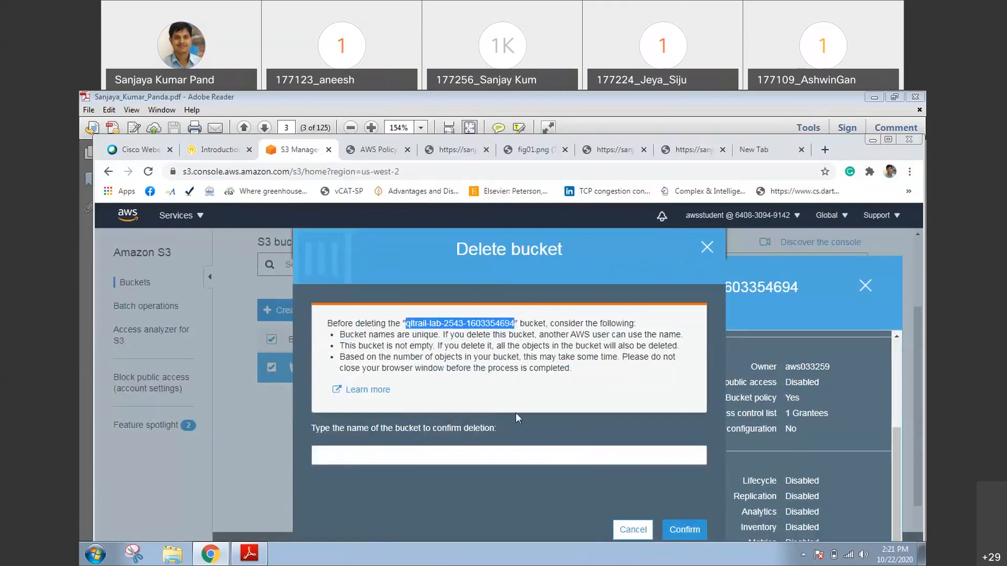
pyautogui.click(438, 457)
pyautogui.hotkey('ctrl', 'v')
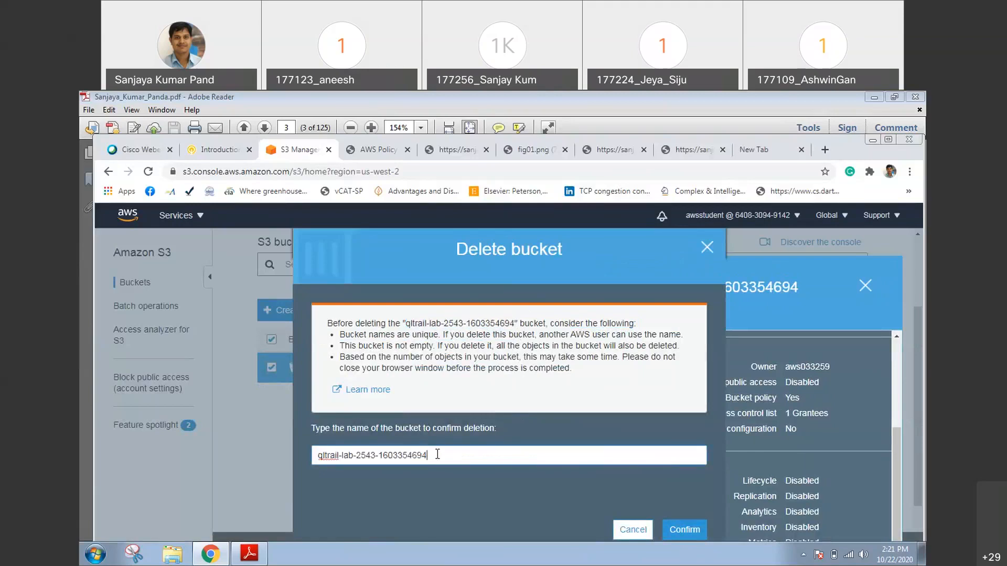
pyautogui.click(690, 530)
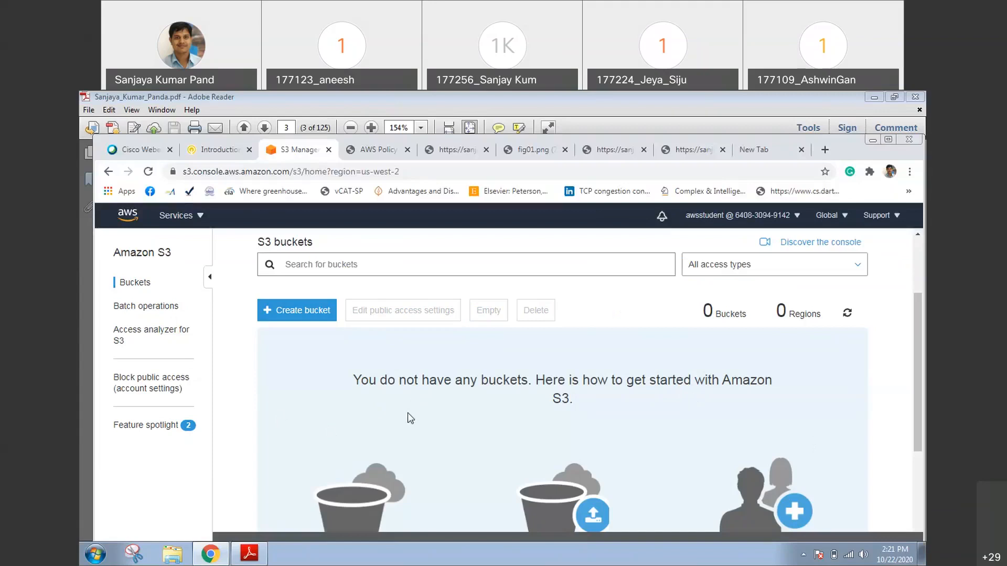
# Return to the Qwiklabs page for Introduction to Amazon Simple Storage Service (S3) and end the running lab
pyautogui.click(218, 152)
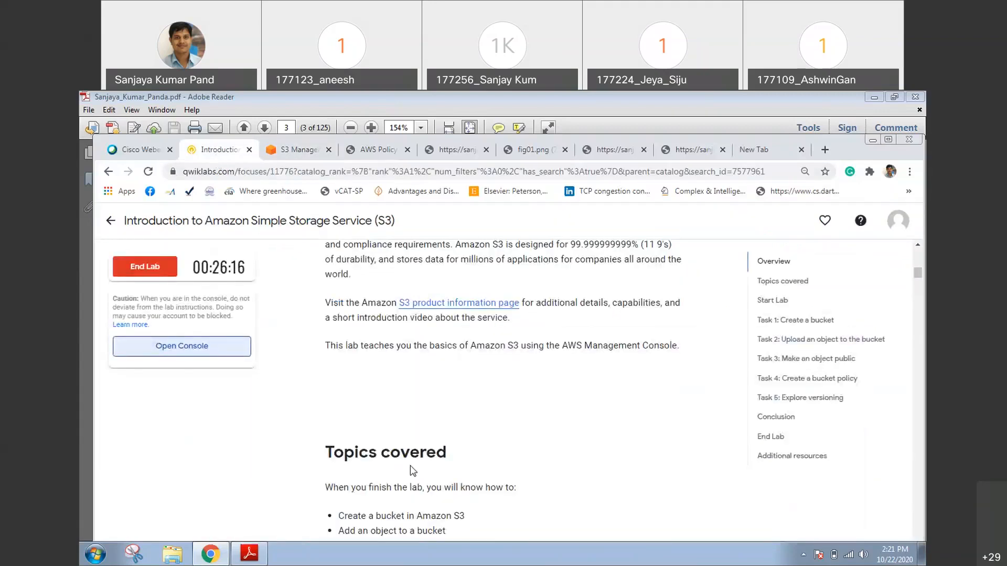
pyautogui.scroll(-1, 440, 431)
pyautogui.scroll(-10, 442, 431)
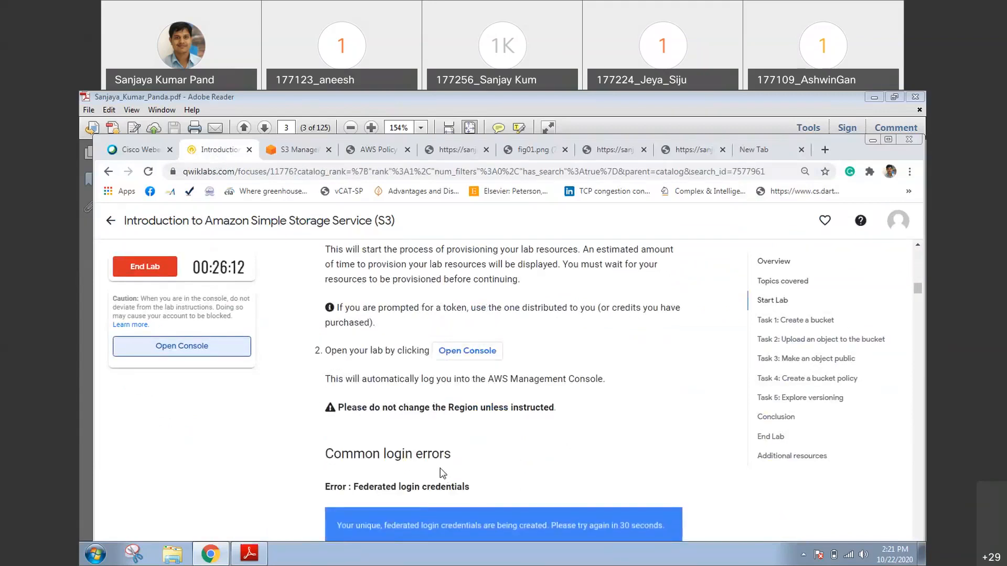
pyautogui.click(145, 269)
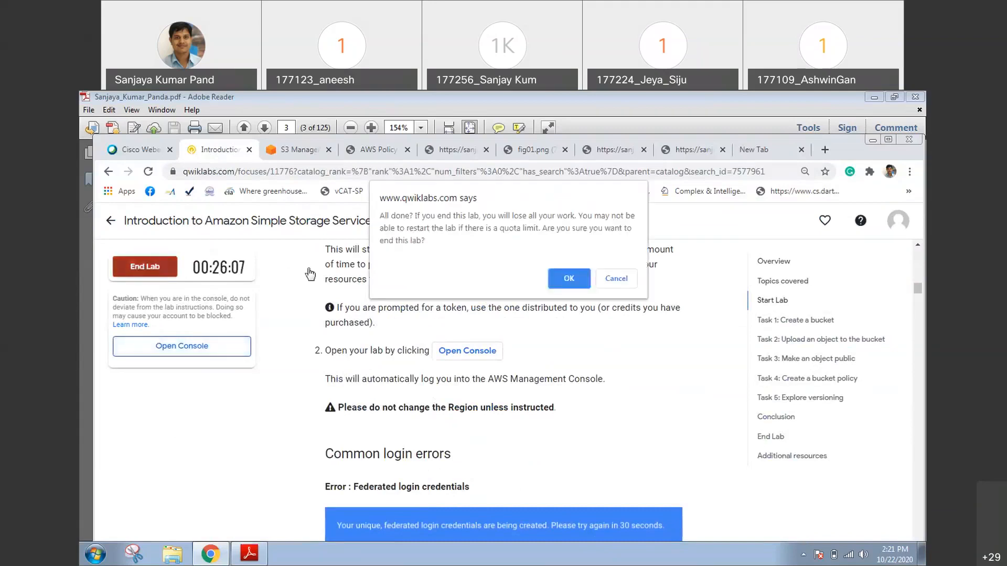
pyautogui.click(565, 285)
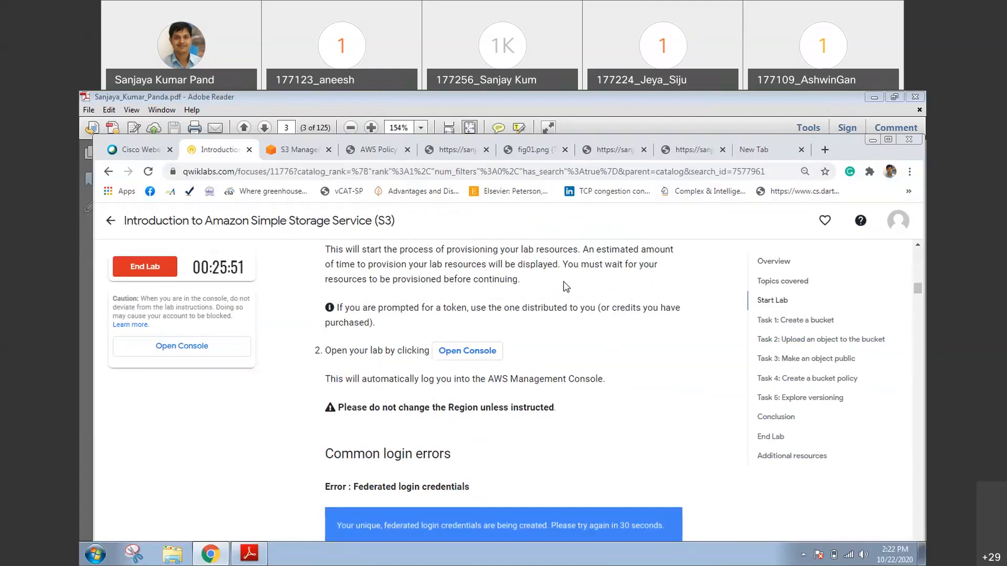
pyautogui.click(141, 269)
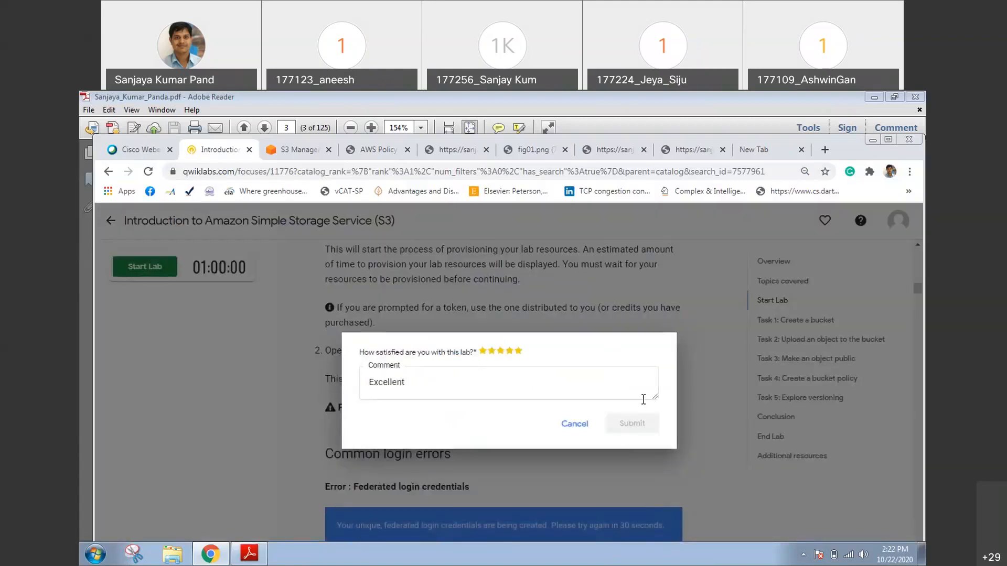
# Replace the lab feedback comment with "Good Lab for Begineers", and dismiss the feedback form without submitting it
pyautogui.click(480, 385)
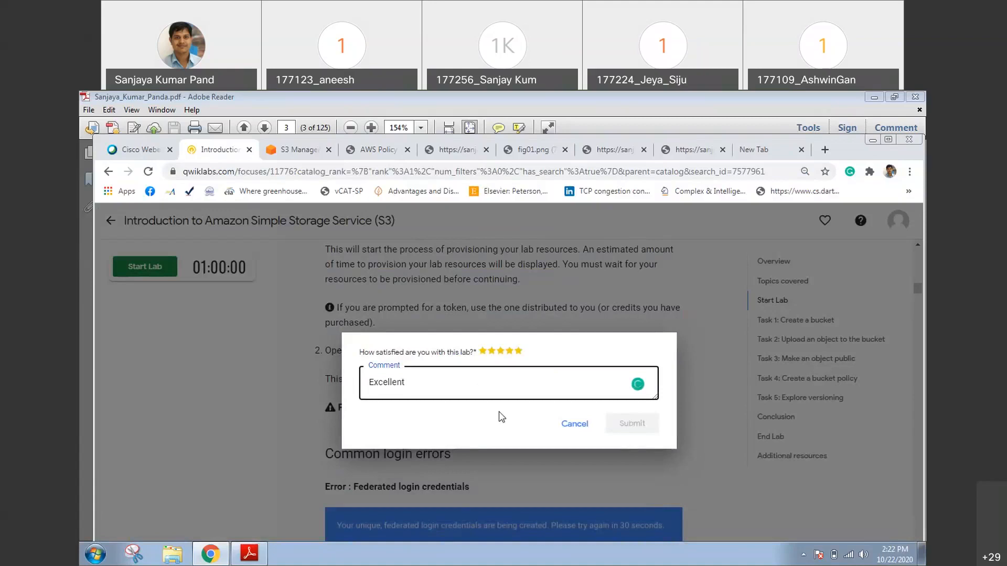
pyautogui.hotkey('ctrl', 'a')
pyautogui.write('Good Lab for Begineers')
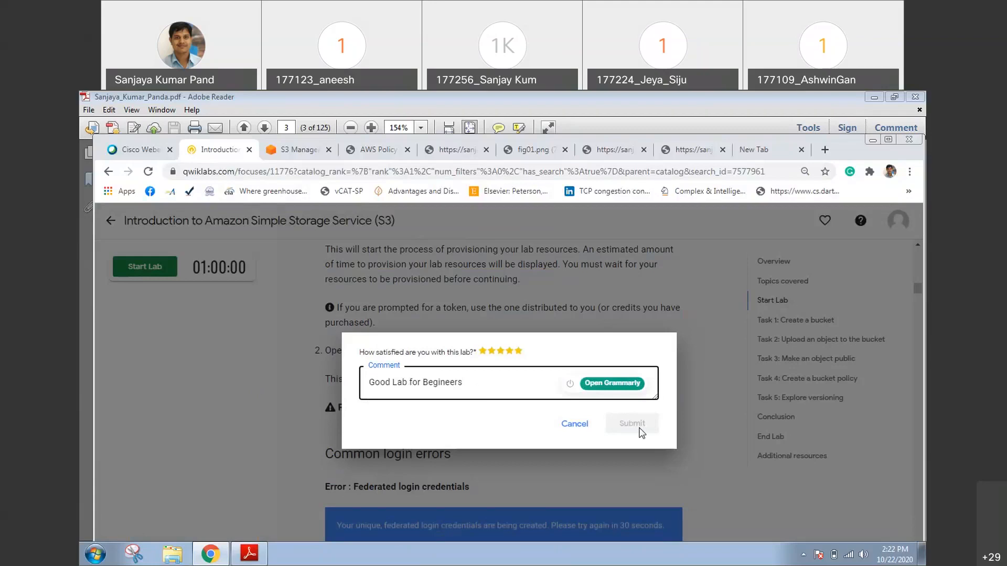
pyautogui.click(574, 425)
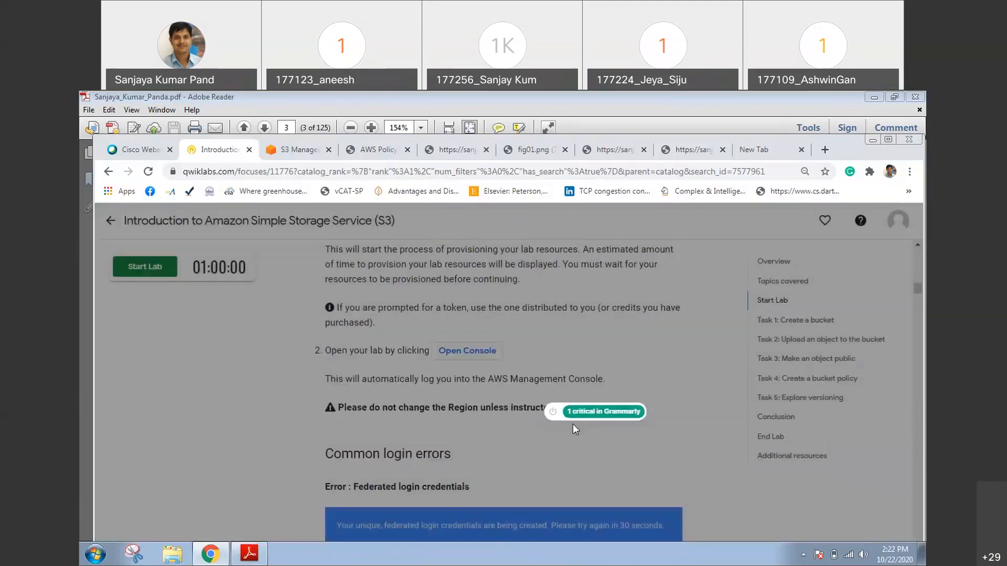